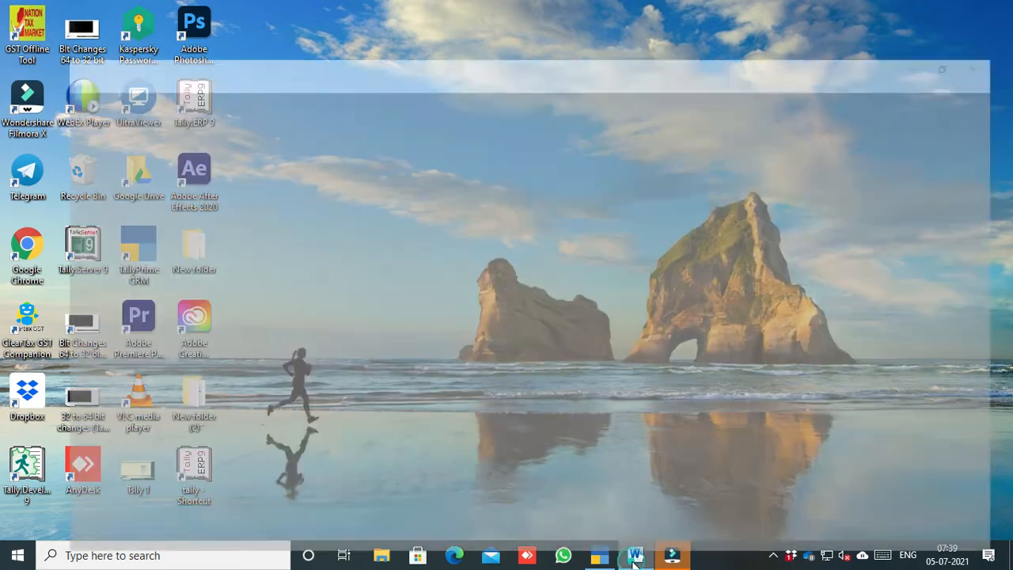
Step: Bring up the Word document 'Payment & Receipt entry in Tally prime' with the exercise transactions
left_click(636, 554)
Step: Scroll back to the top of the exercise notes, then switch to TallyPrime's Gateway of Tally
scroll(398, 181, "up", 1)
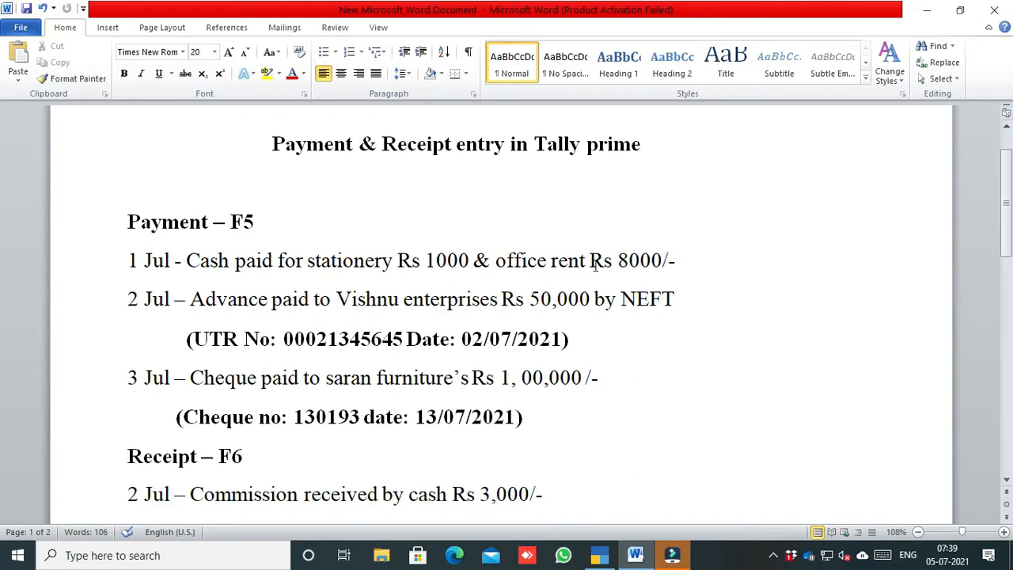
left_click(599, 554)
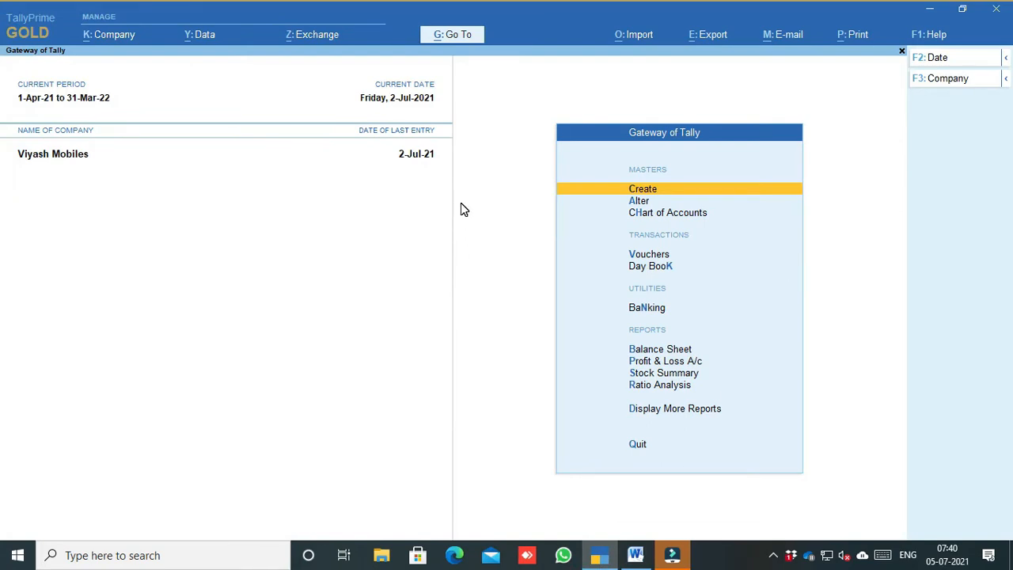
Step: Start Payment voucher No. 1 dated 1-Jul-21 and move to the Account field
left_click(644, 254)
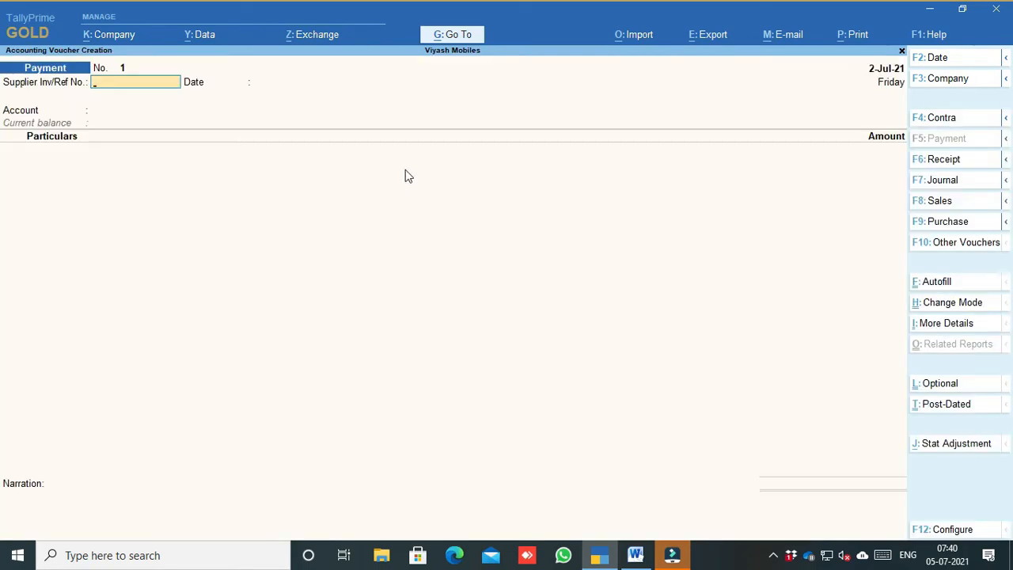
left_click(936, 159)
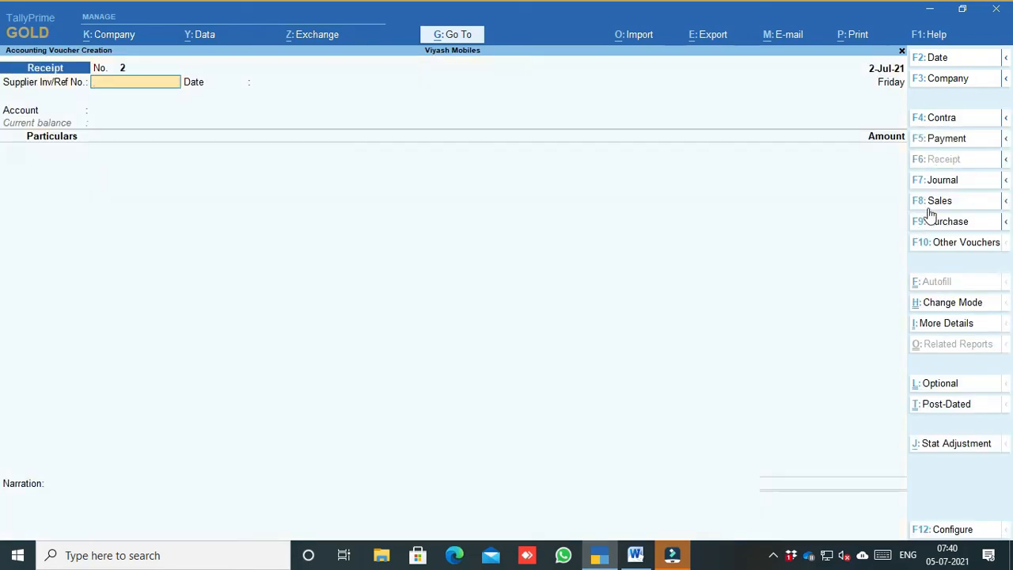
left_click(952, 144)
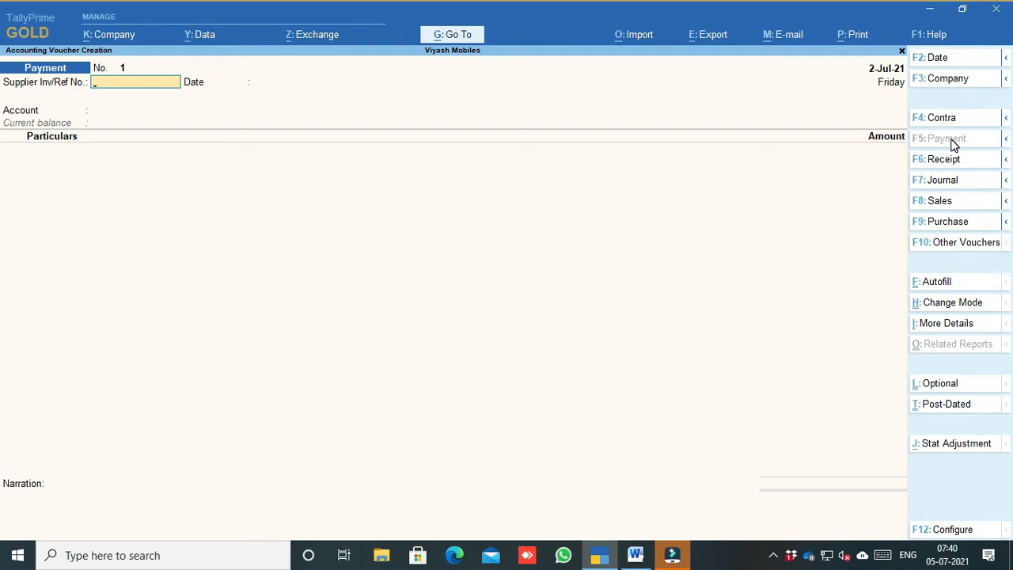
left_click(934, 60)
type("1-7")
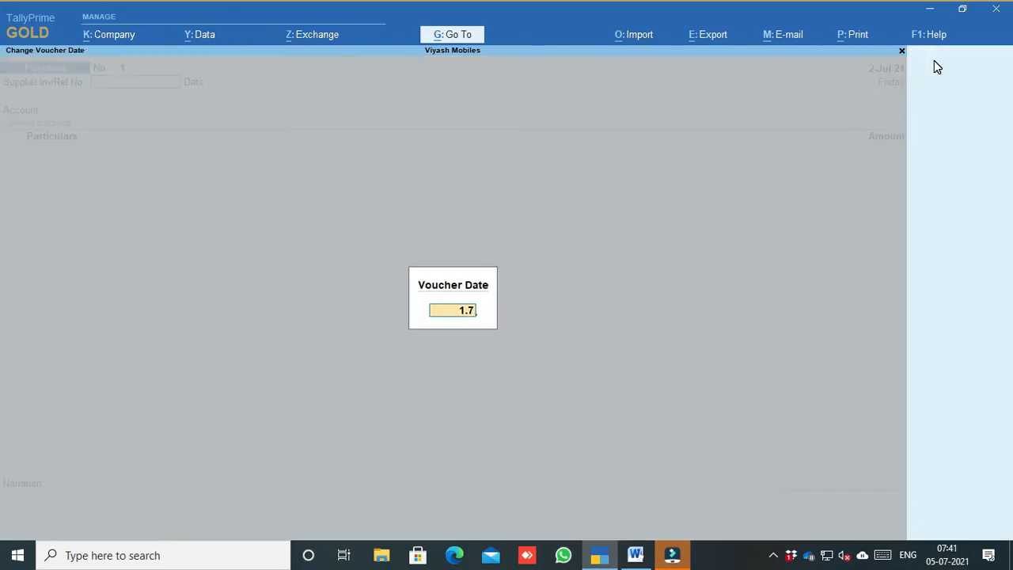
key("Return")
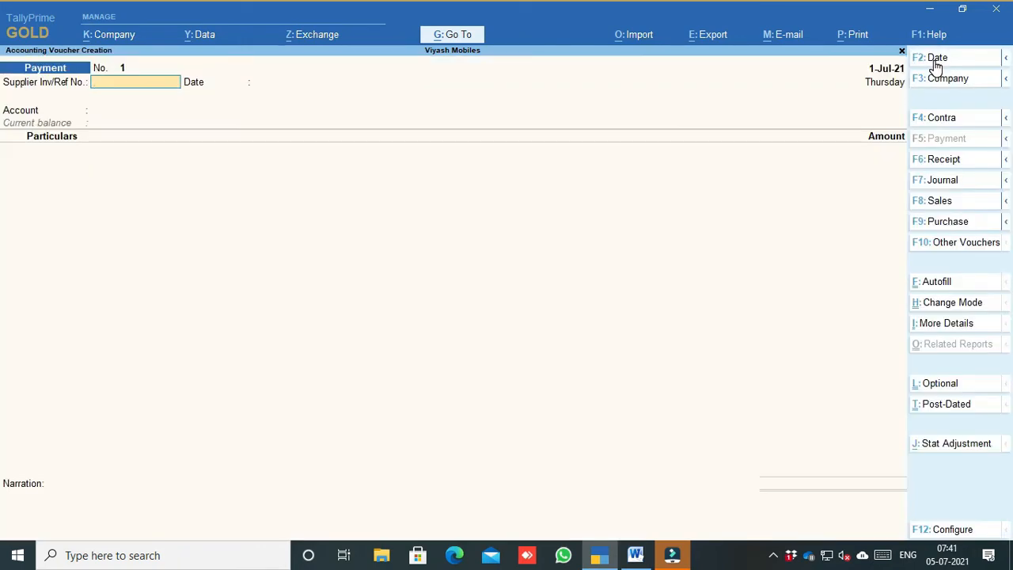
key("Return")
key("Return")
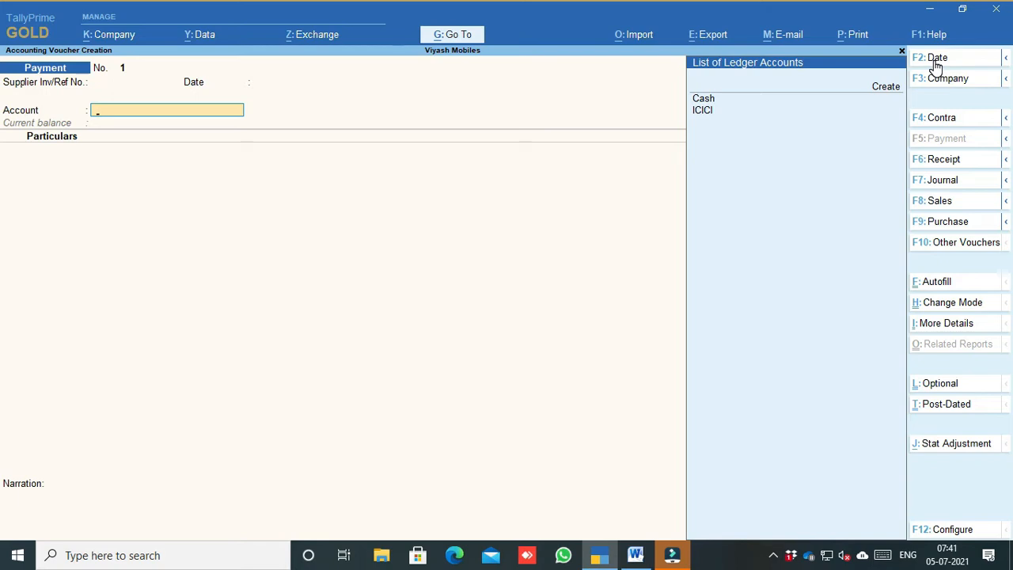
key("Down")
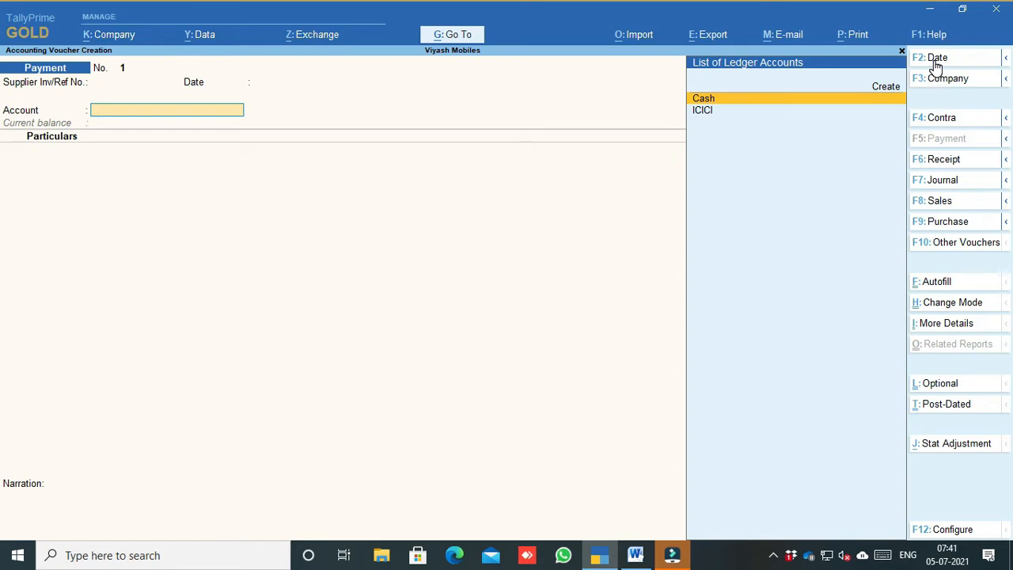
Step: Toggle the voucher to Double Entry mode and back to Single Entry mode
left_click(941, 304)
key("Up")
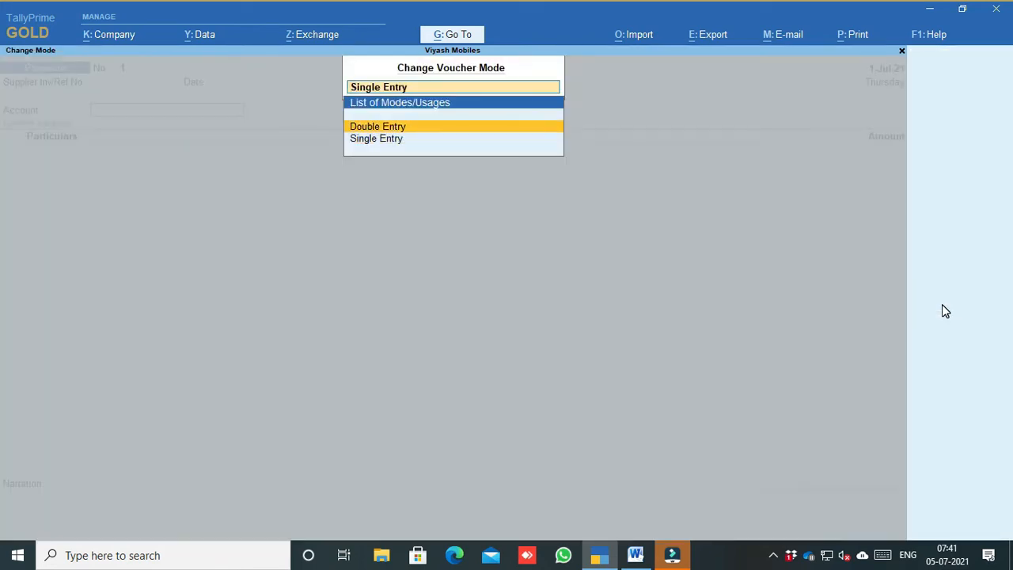
key("Return")
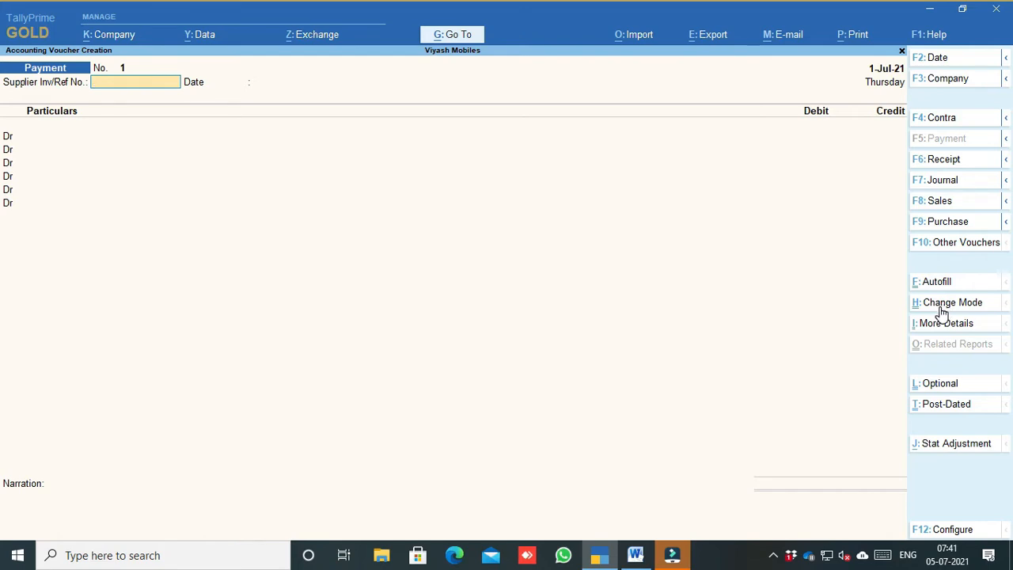
left_click(942, 304)
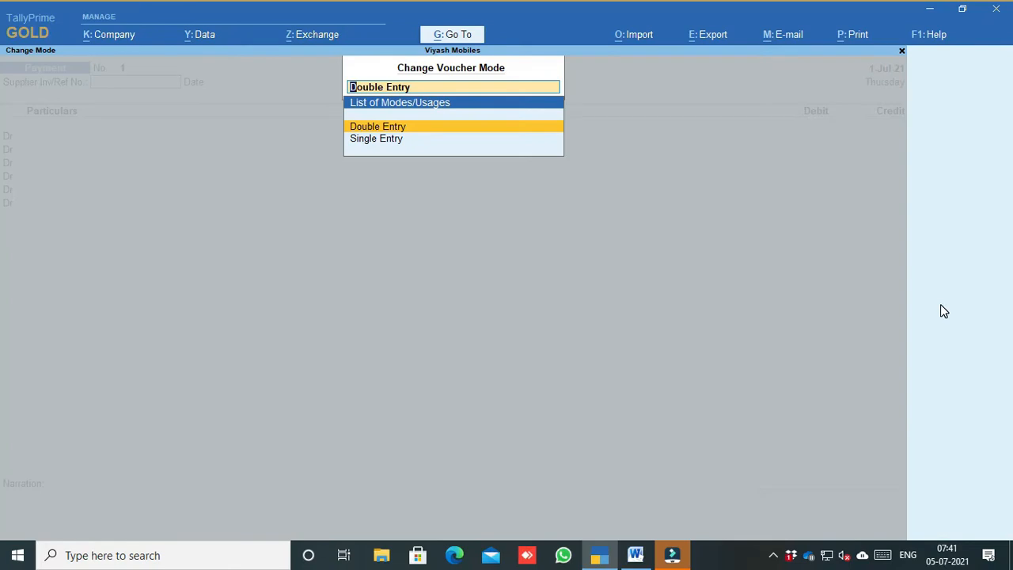
key("Down")
key("Return")
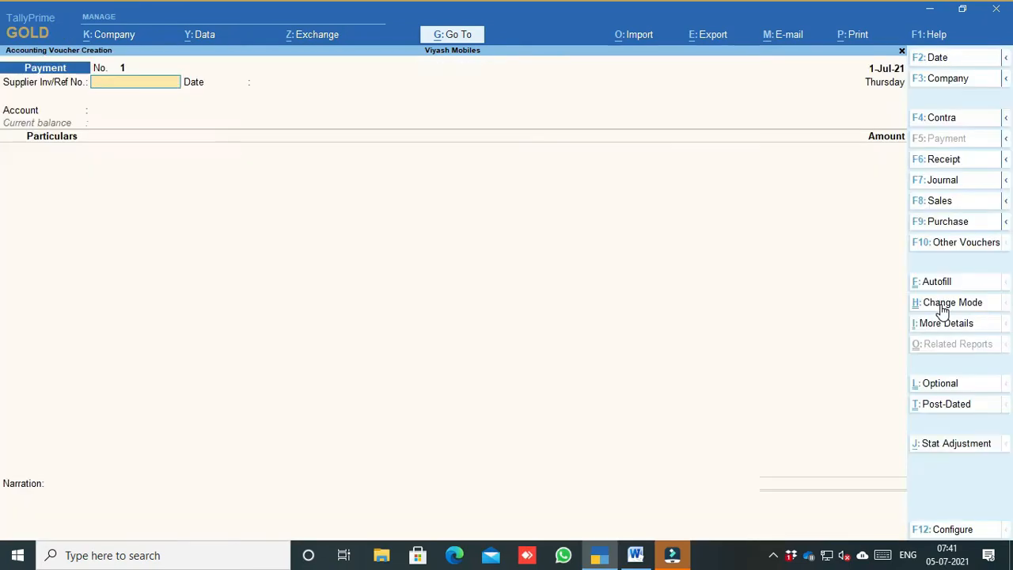
Step: In the Account field, try typing 'Co', then start creating a new ledger
key("Return")
key("Return")
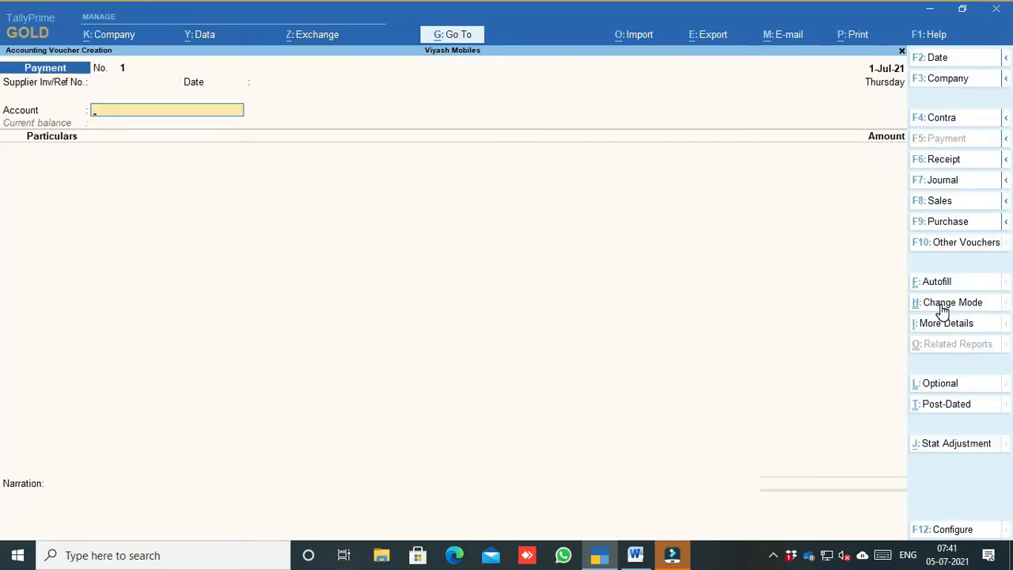
key("Return")
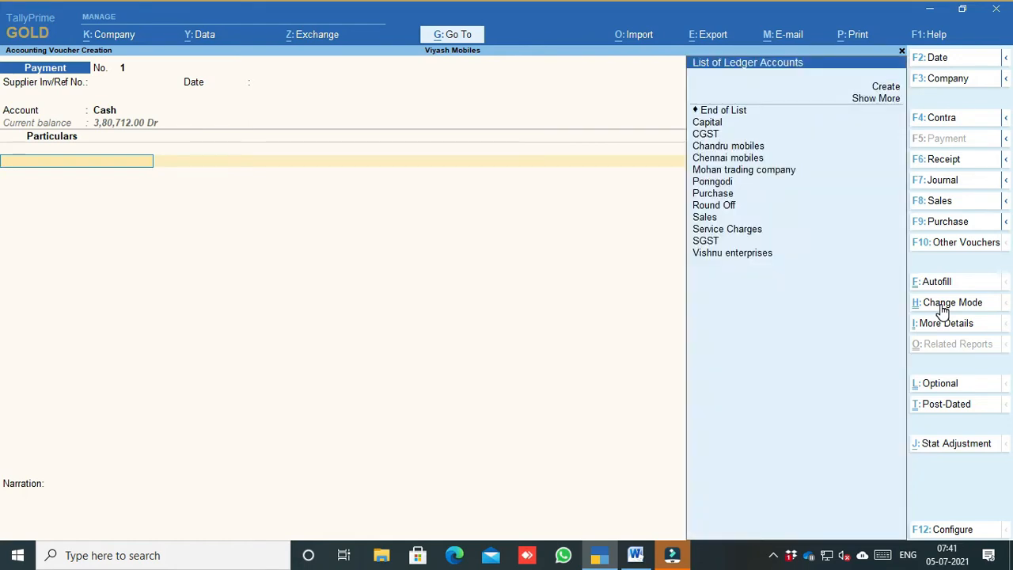
type("Co")
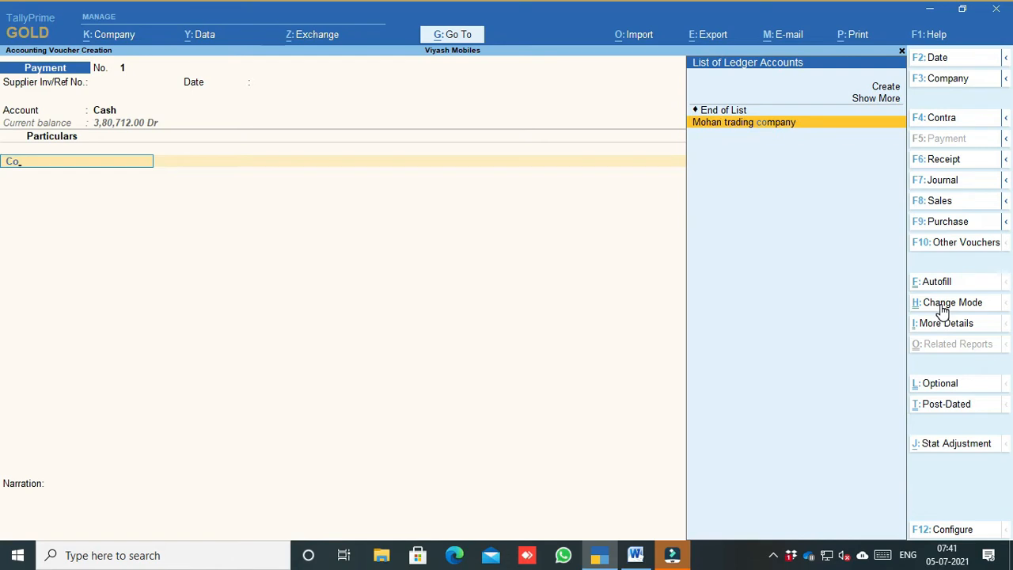
key("BackSpace")
key("BackSpace")
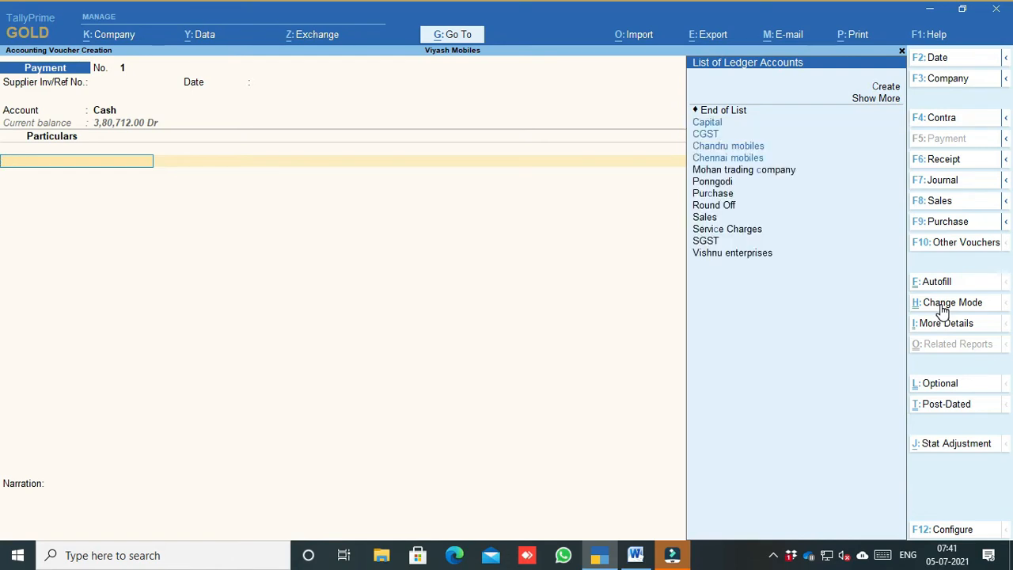
left_click(871, 88)
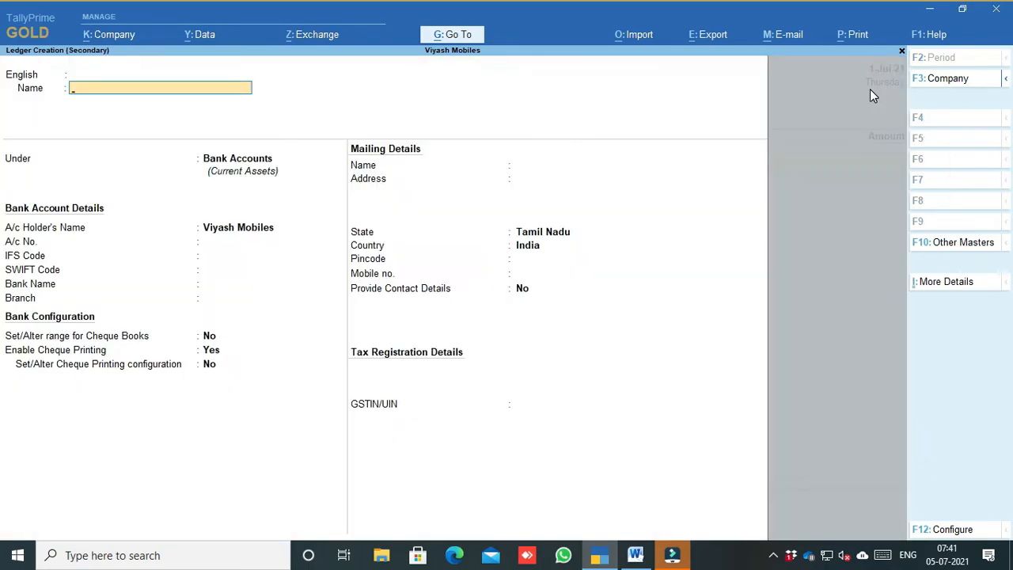
Step: Abandon the new ledger and restart the Payment voucher dated 1-Jul-21
type("Co")
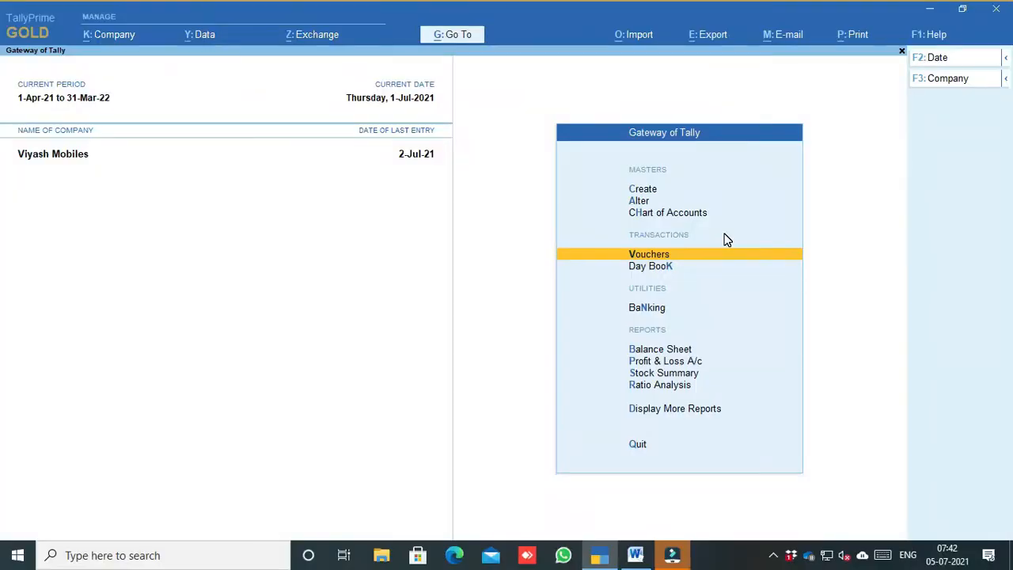
key("Return")
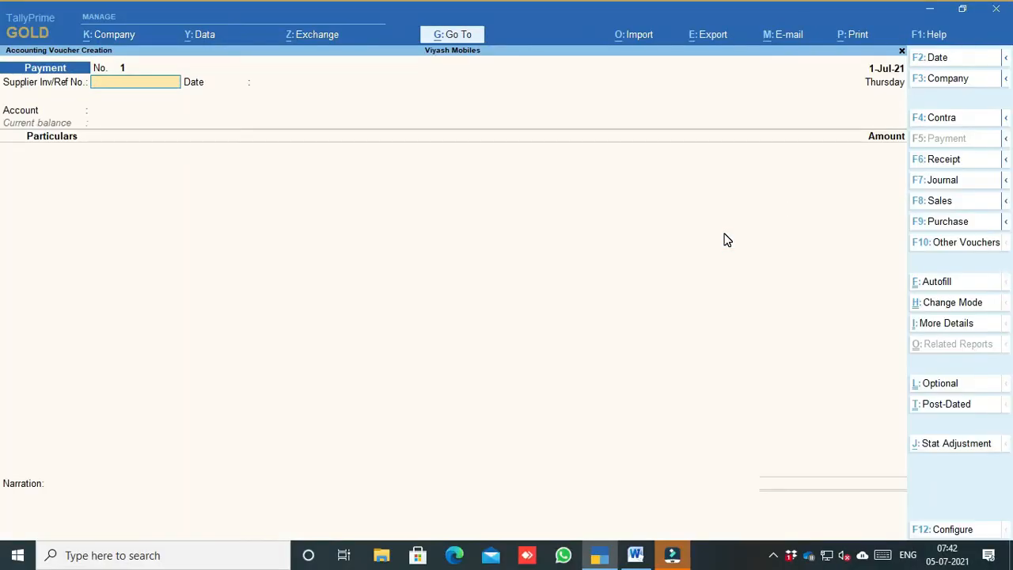
left_click(939, 162)
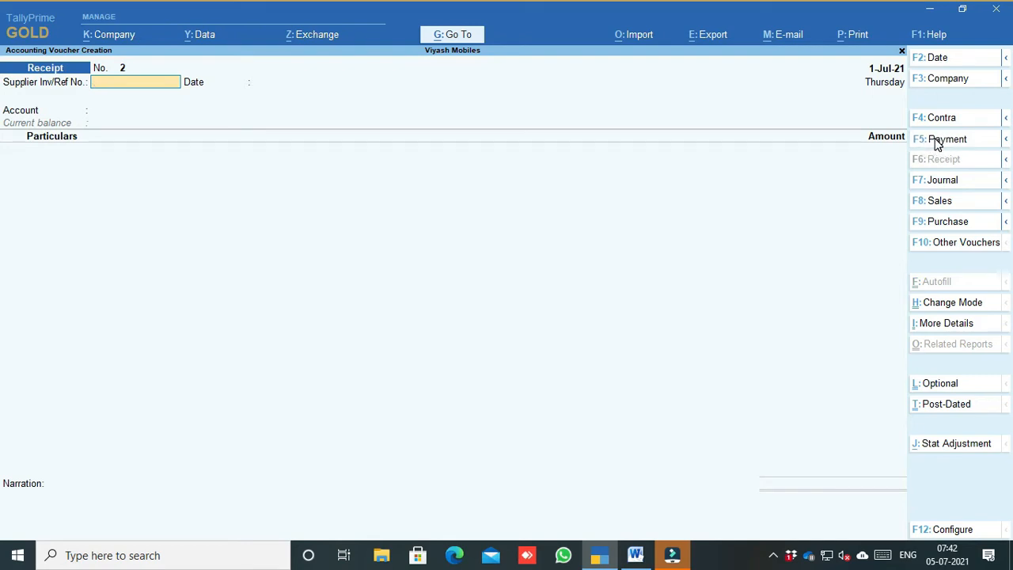
left_click(934, 147)
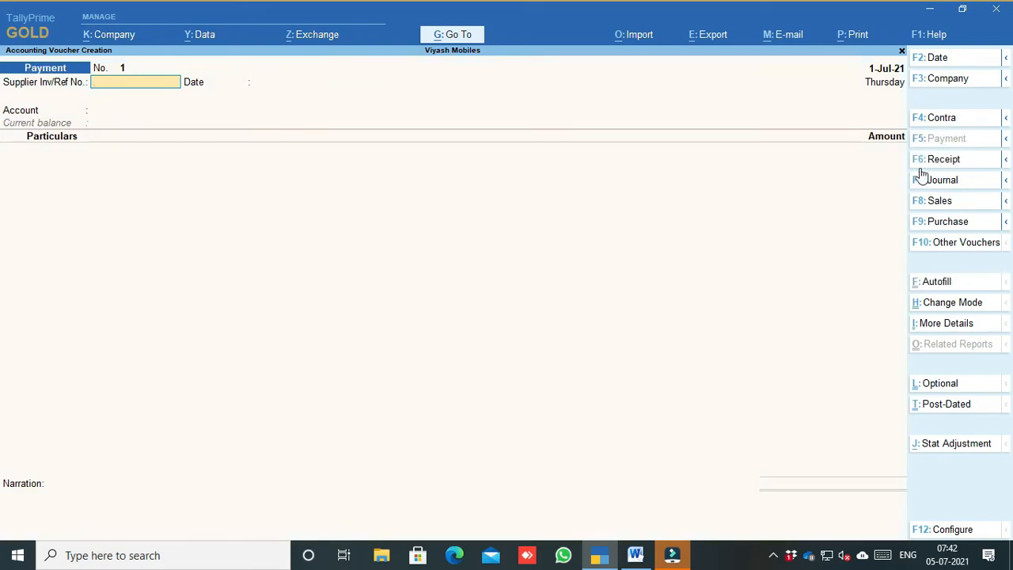
left_click(934, 62)
type("1-7")
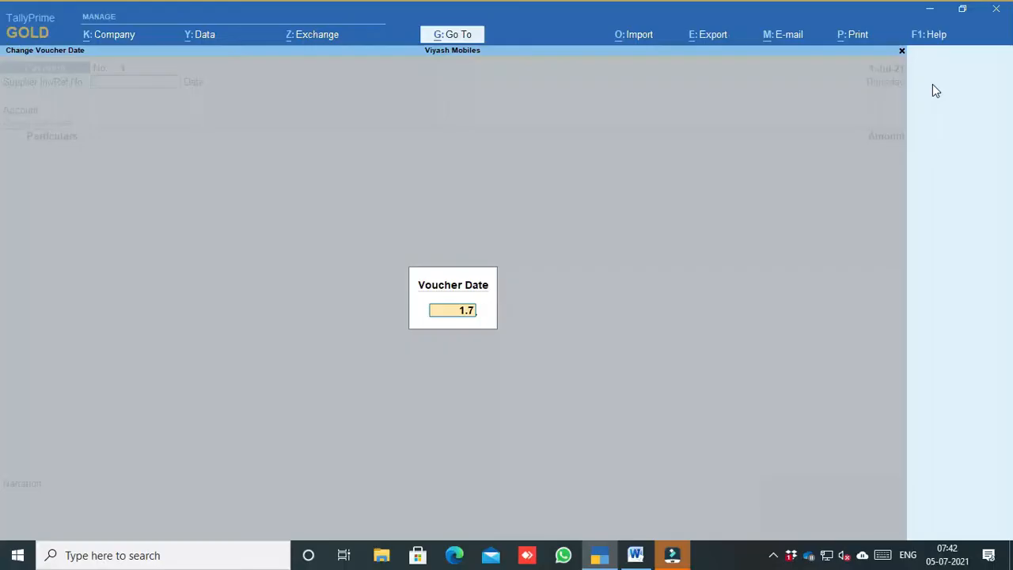
key("Return")
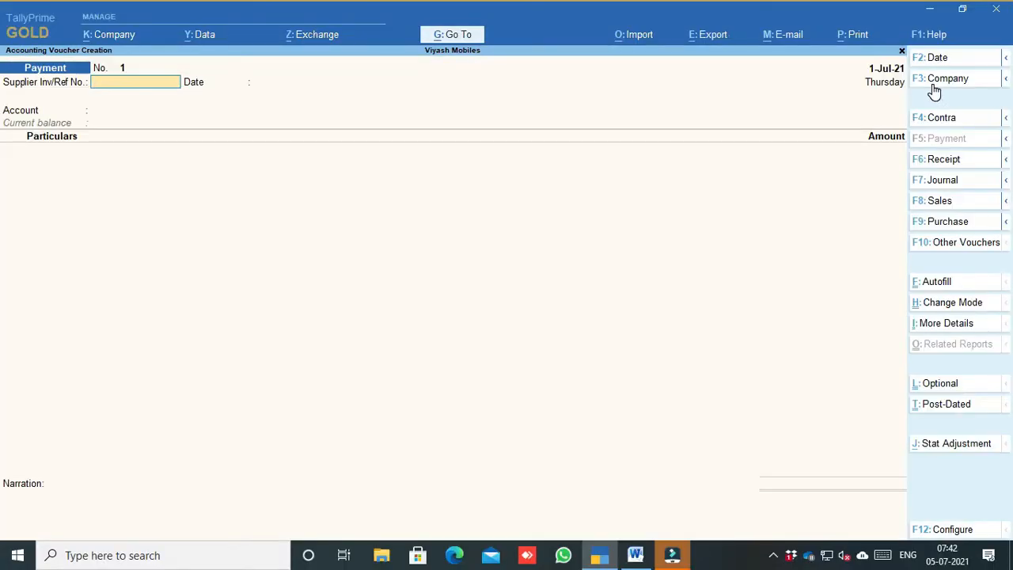
key("Return")
key("Return")
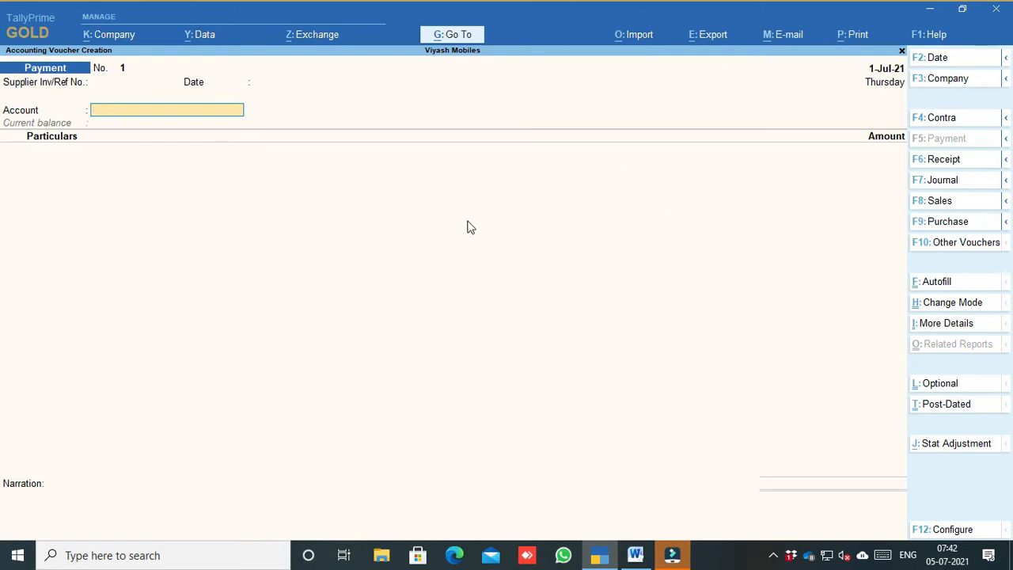
Step: Keep the voucher in Single Entry mode and set Cash as its Account
left_click(924, 305)
key("Up")
key("Return")
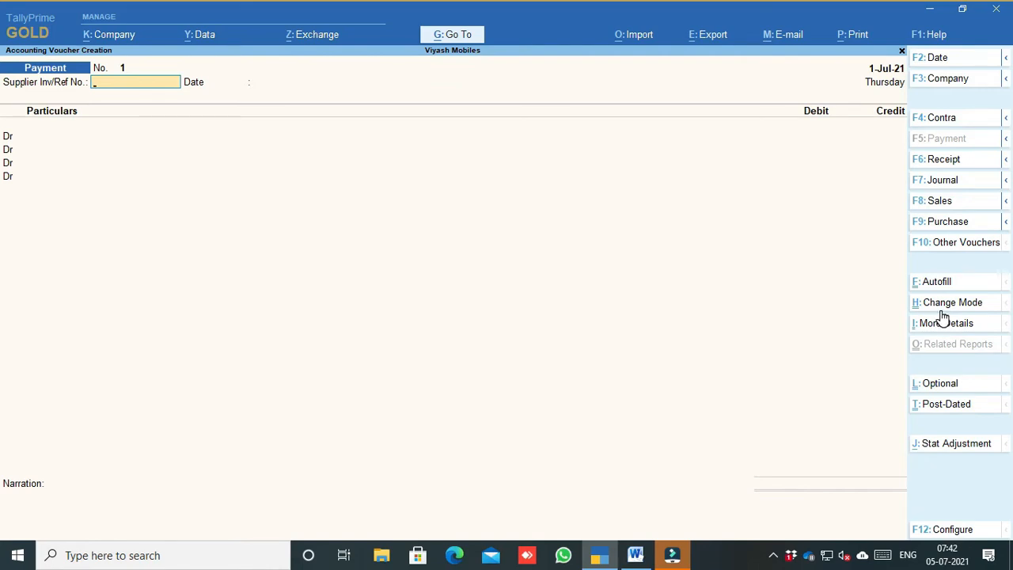
left_click(947, 307)
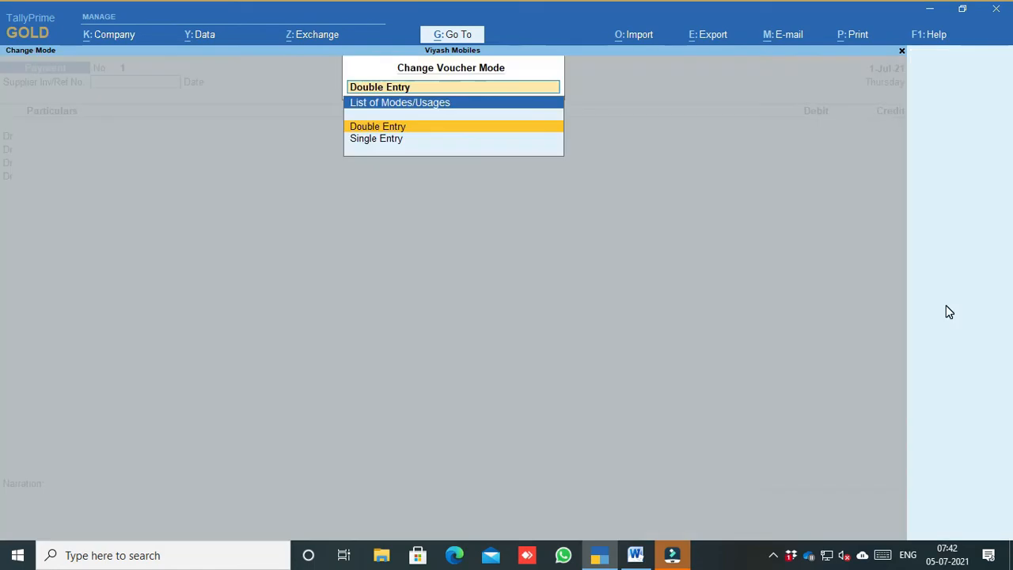
key("Down")
key("Return")
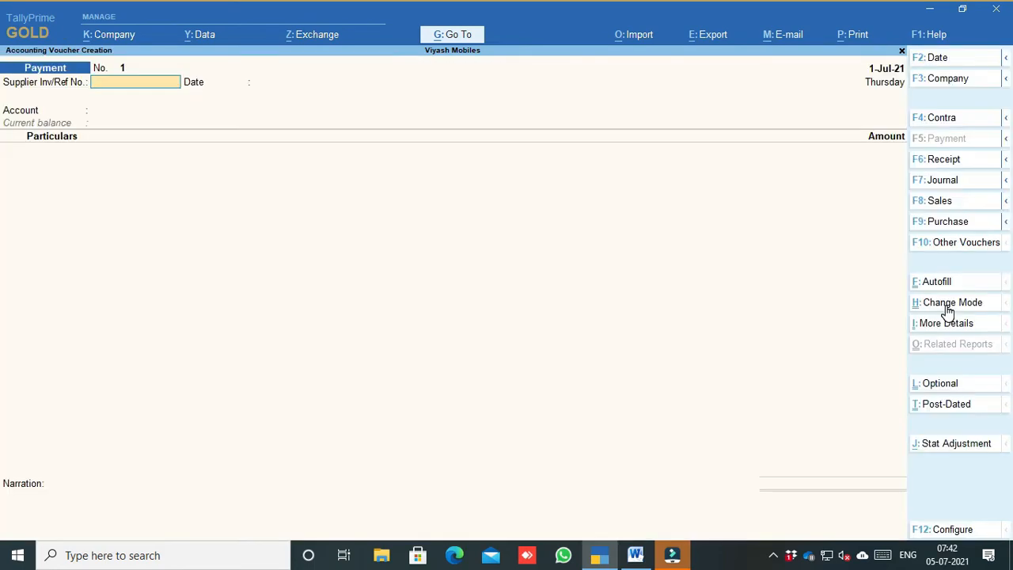
key("Return")
key("Return")
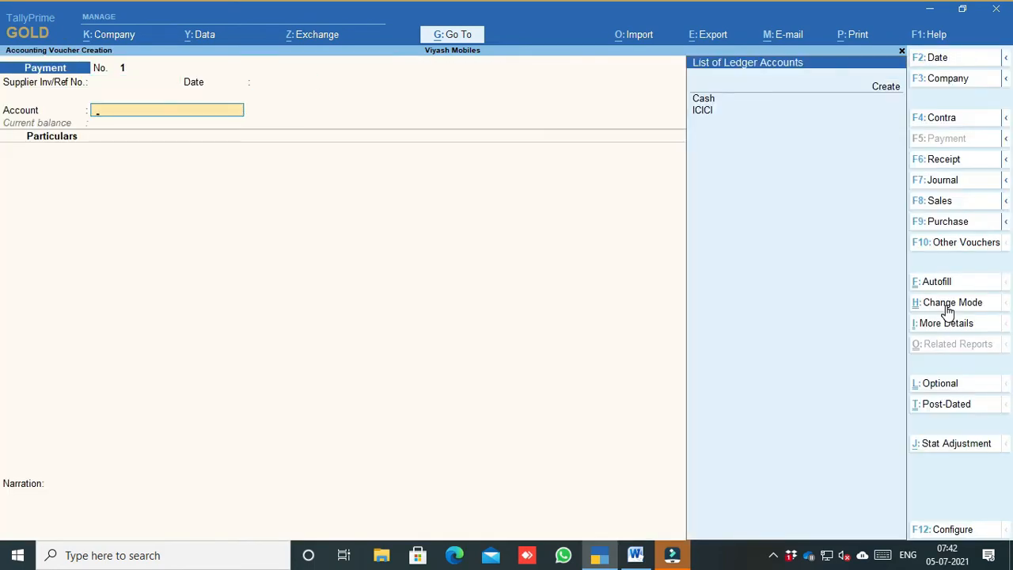
key("Down")
key("Return")
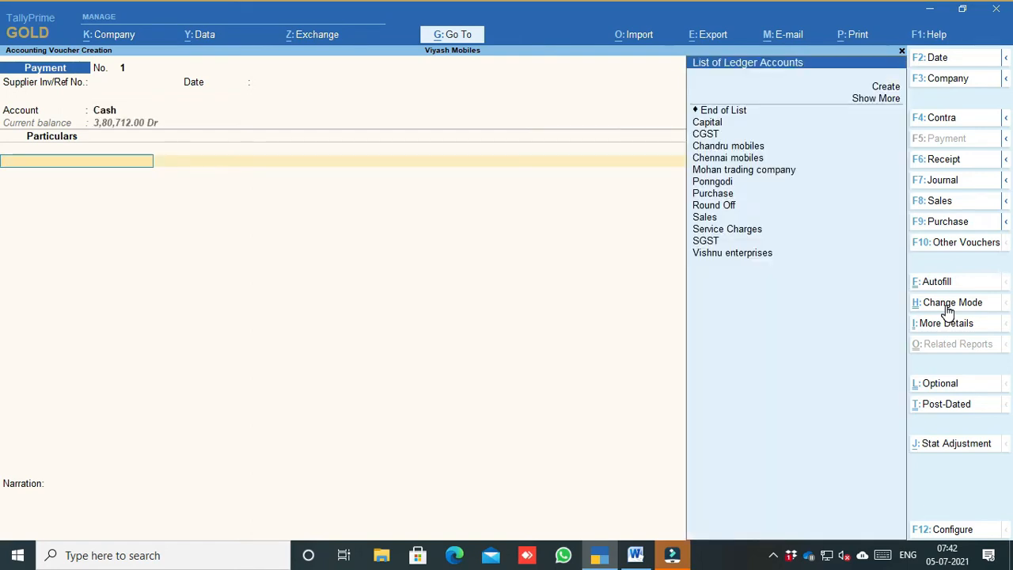
Step: Check the Word transaction list, then type 'St' in Particulars and create a new ledger
left_click(635, 555)
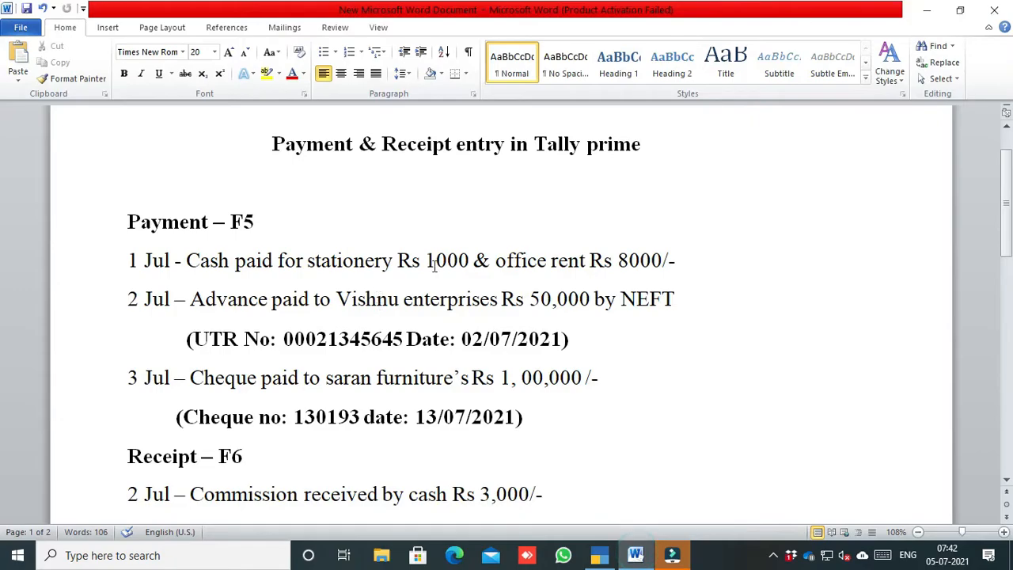
left_click(599, 554)
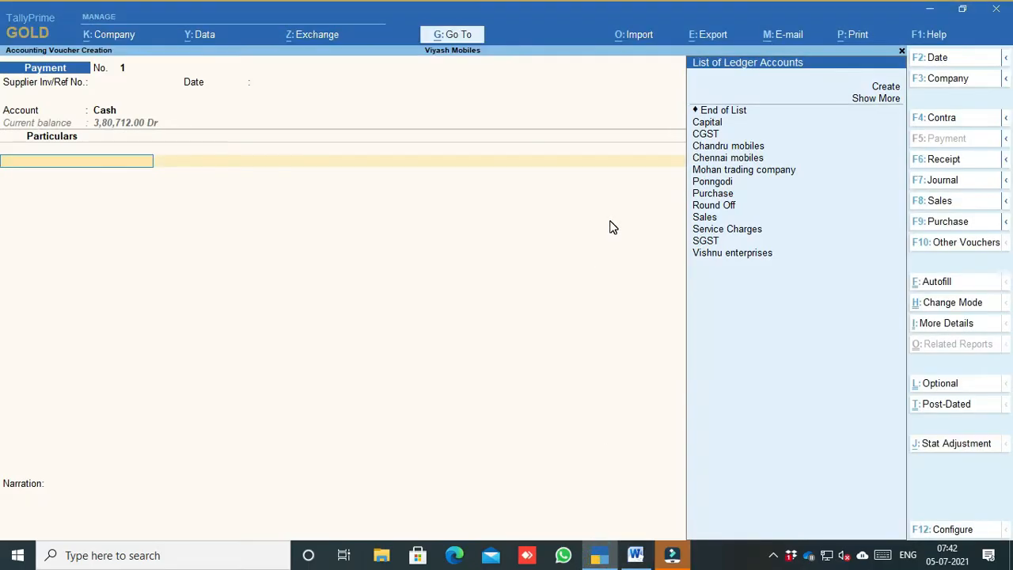
type("St")
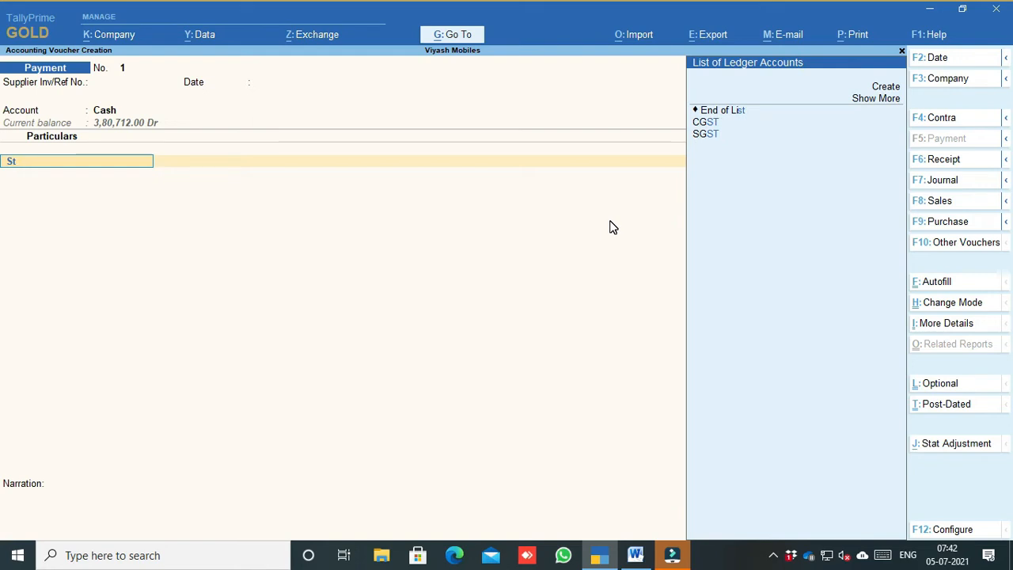
left_click(877, 90)
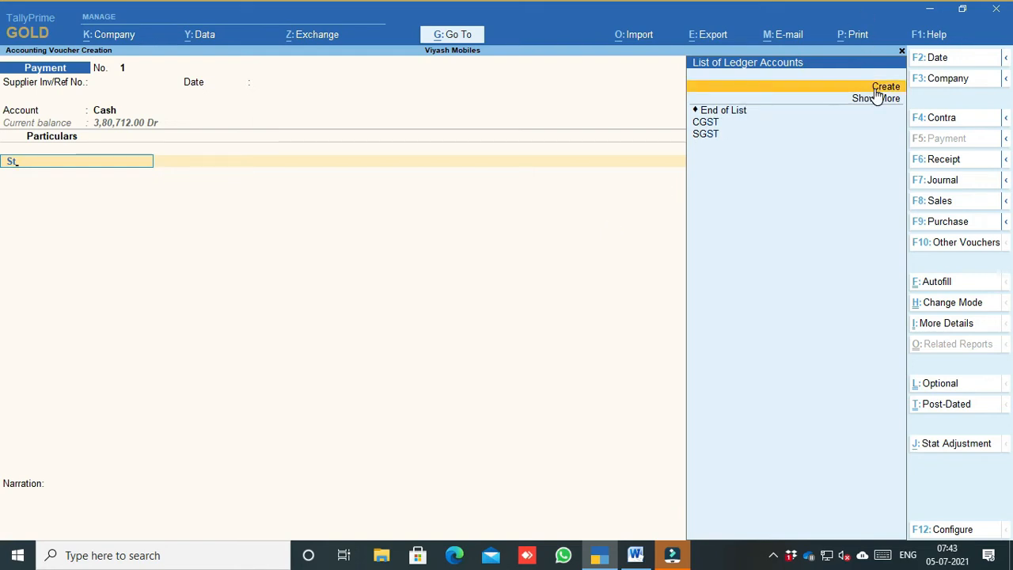
left_click(875, 90)
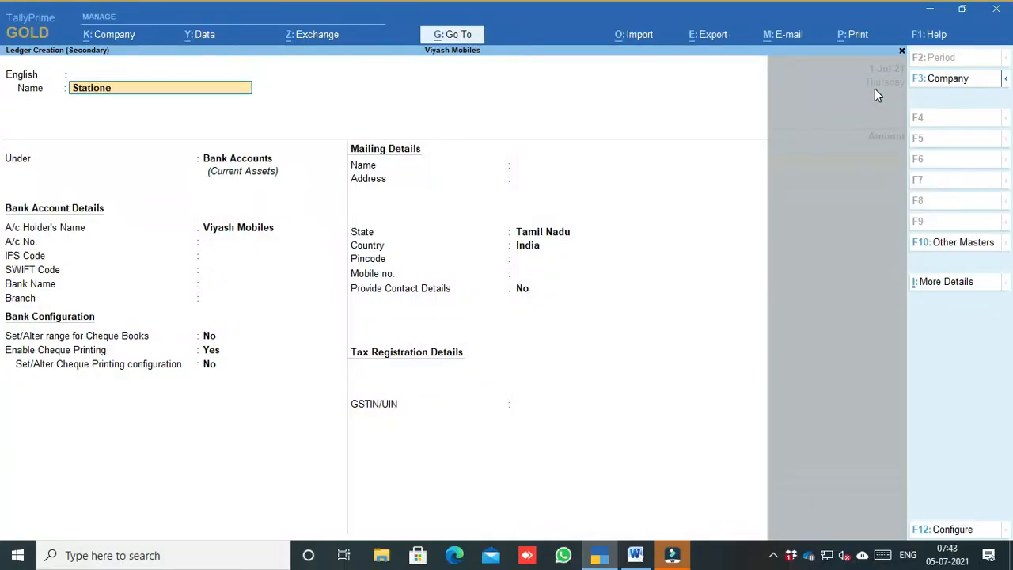
Step: Save the Stationery ledger under Indirect Expenses with type of supply Services
key("Return")
key("Return")
key("Return")
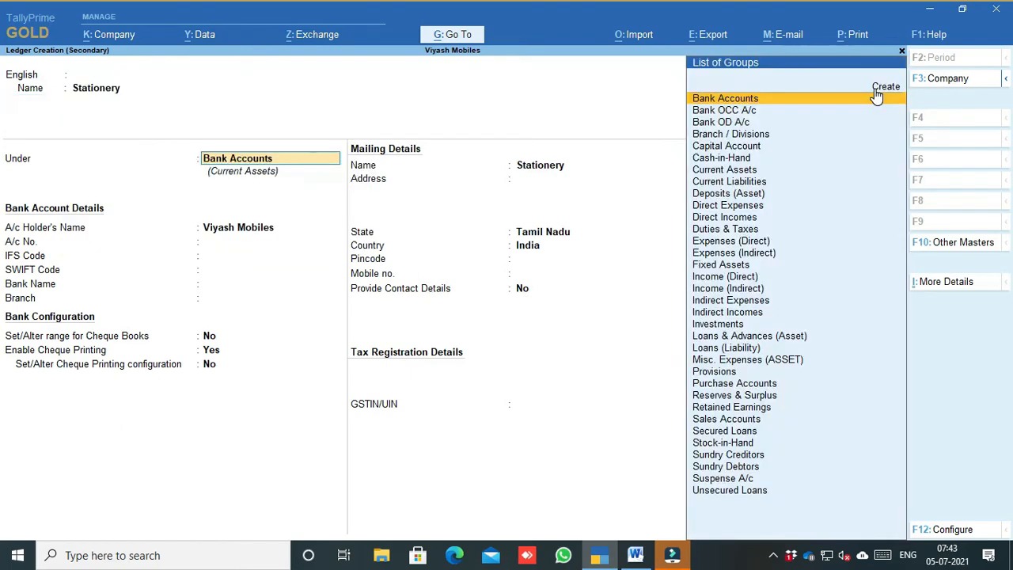
type("Indi")
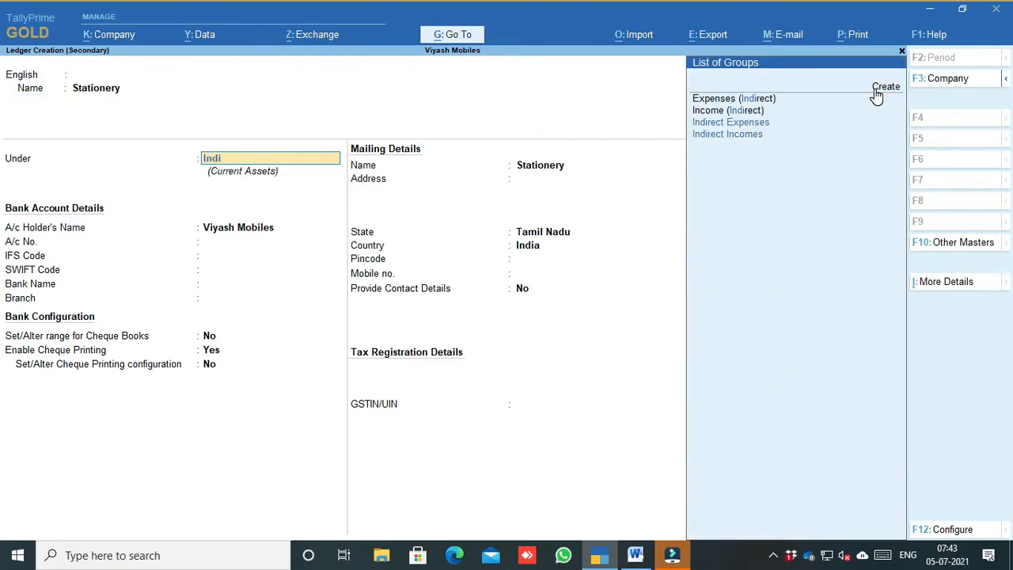
key("Down")
key("Down")
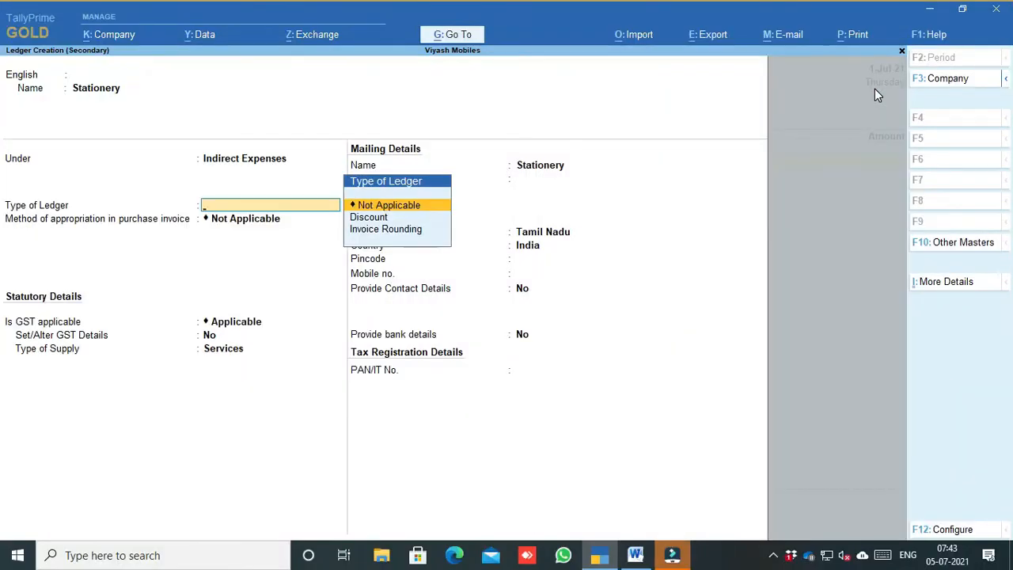
key("Return")
key("Return")
key("Return")
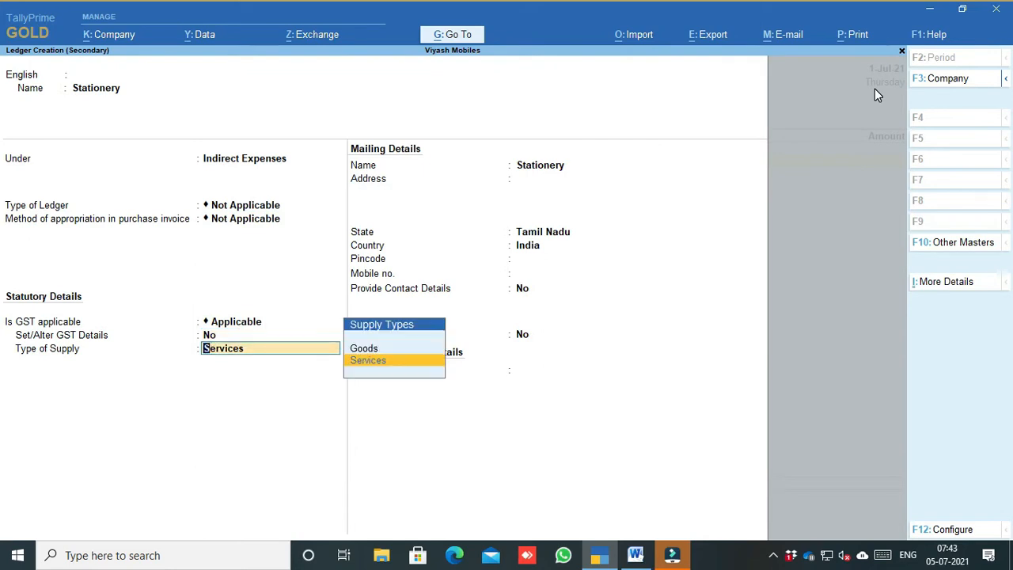
key("Return")
key("Return")
key("Return")
key("Return")
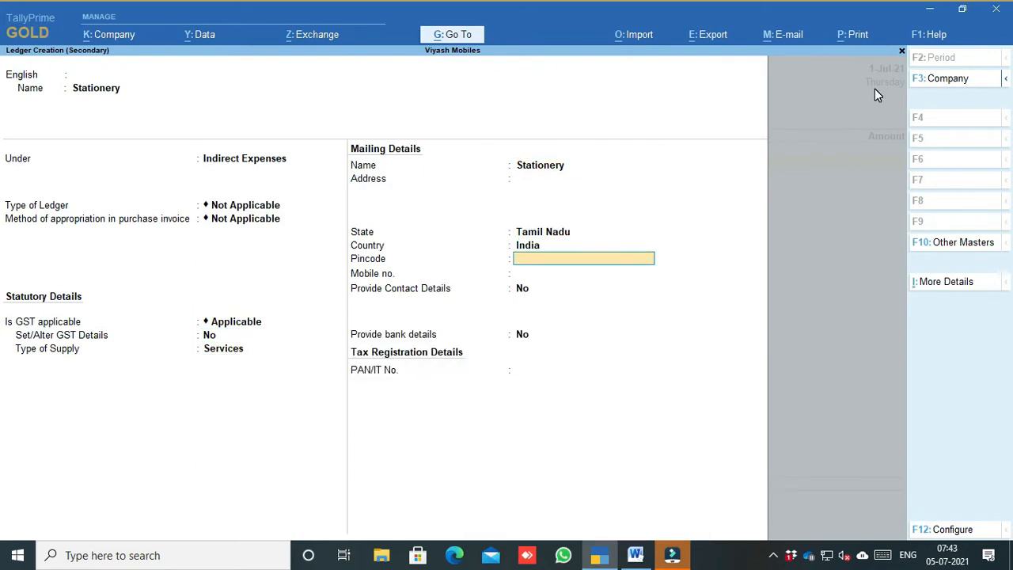
key("ctrl+a")
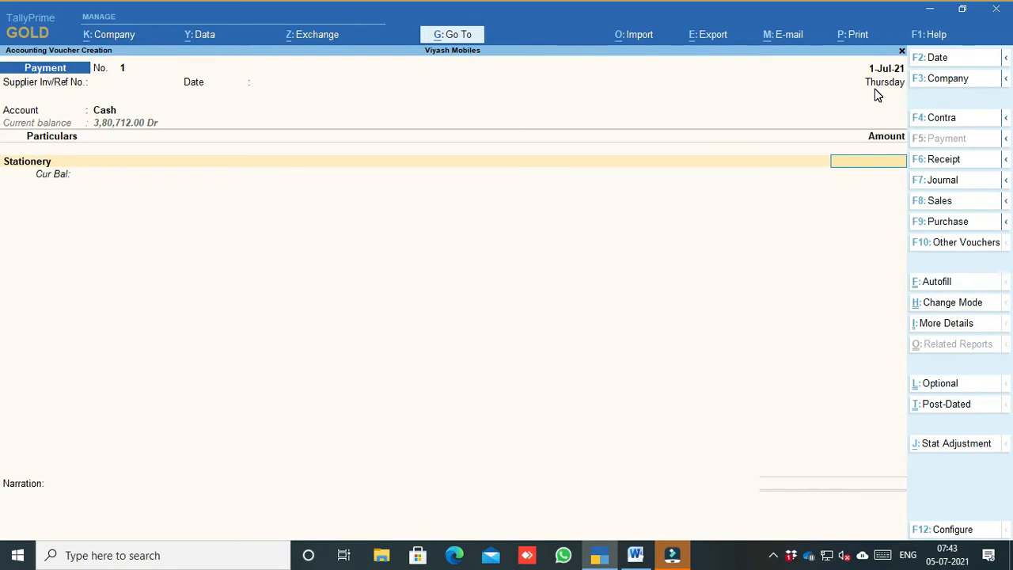
Step: Enter 1,000 as the Stationery amount, then switch to the Word transaction list
type("1,000")
key("Return")
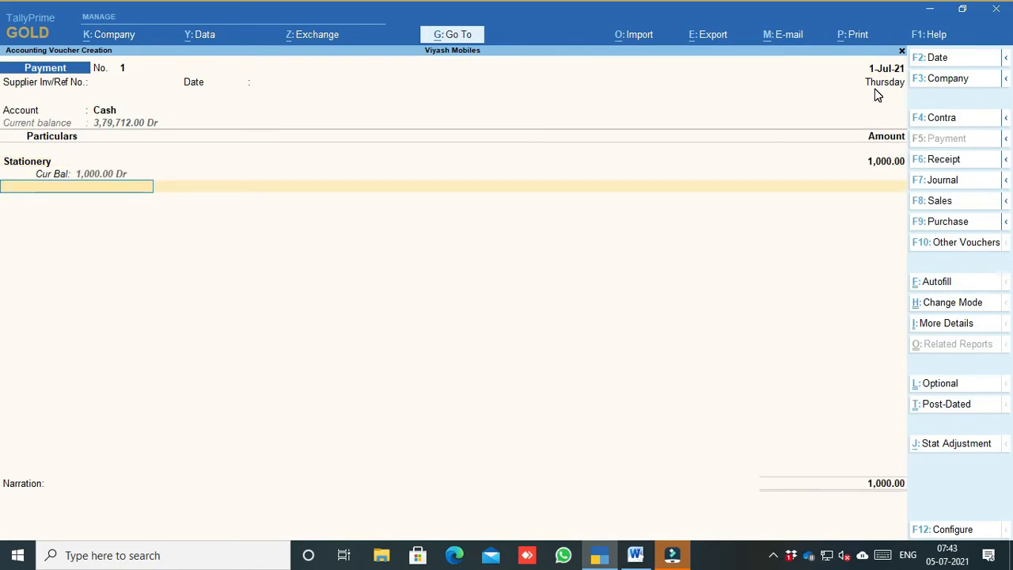
left_click(636, 554)
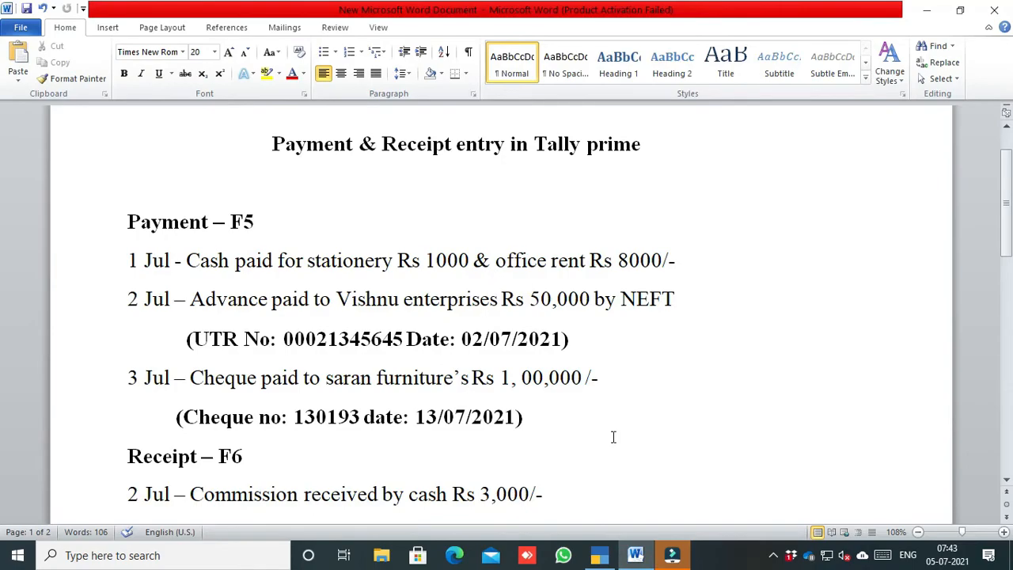
Step: Create an Office Rent ledger under Indirect Expenses with GST Not Applicable
left_click(608, 555)
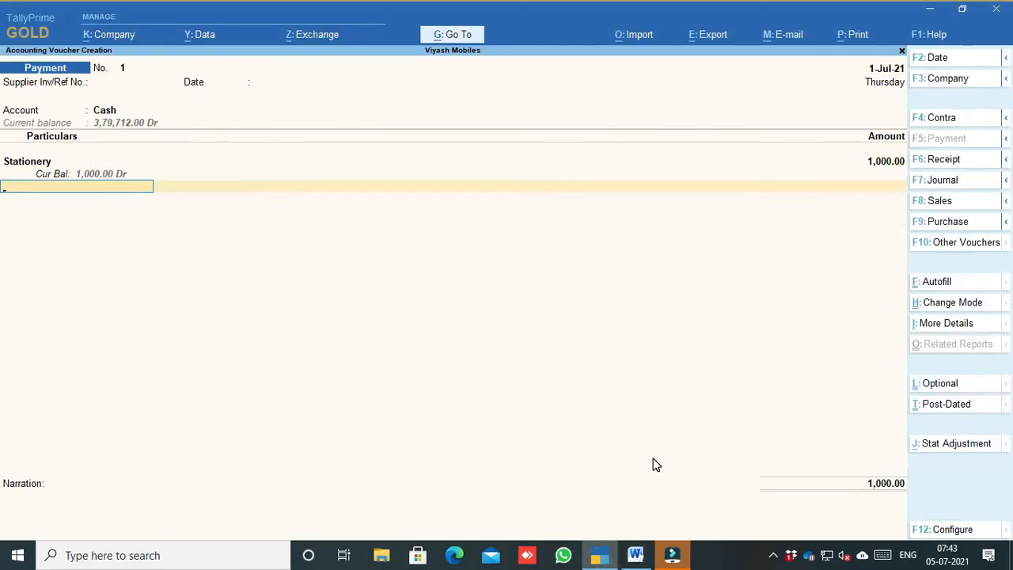
key("alt+c")
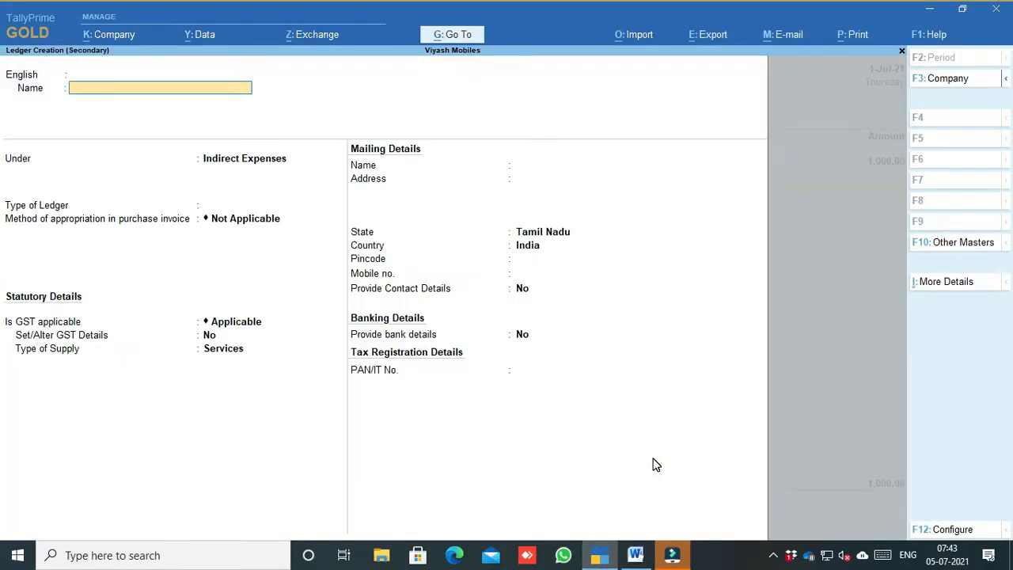
type("Office Rent")
key("Return")
key("Return")
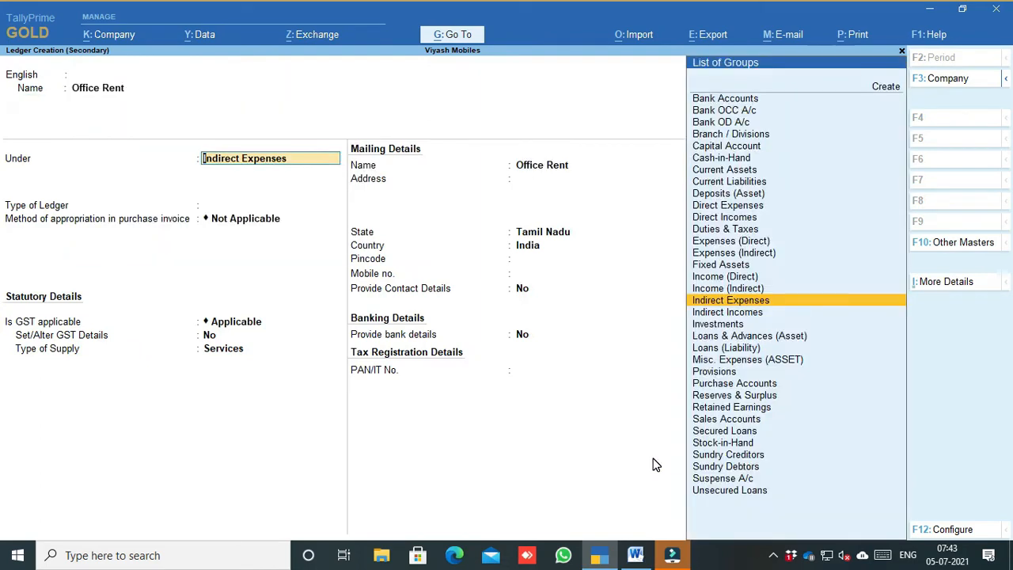
key("Return")
key("Return")
key("Return")
key("Return")
key("BackSpace")
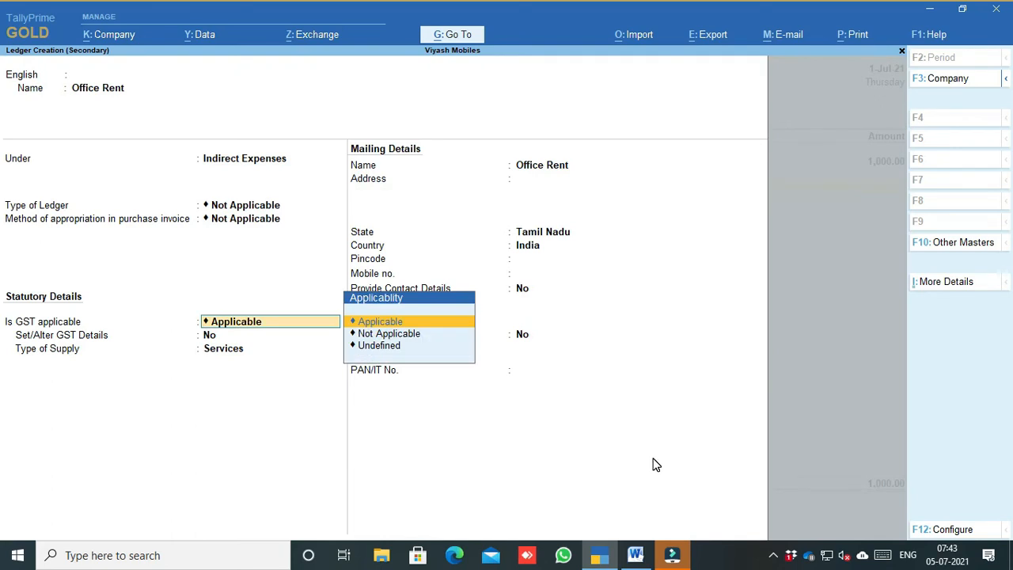
key("Down")
key("Return")
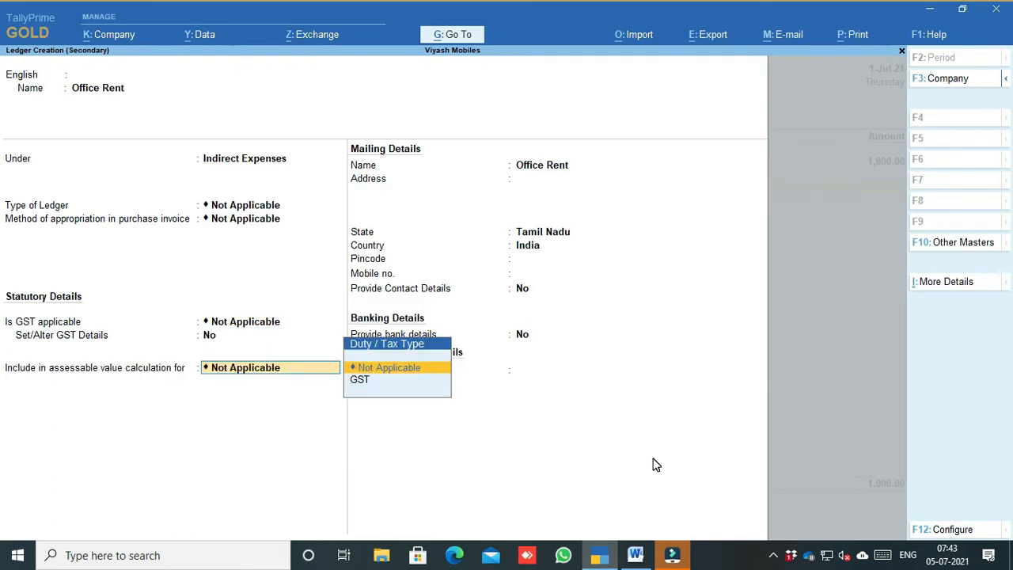
key("Return")
key("ctrl+a")
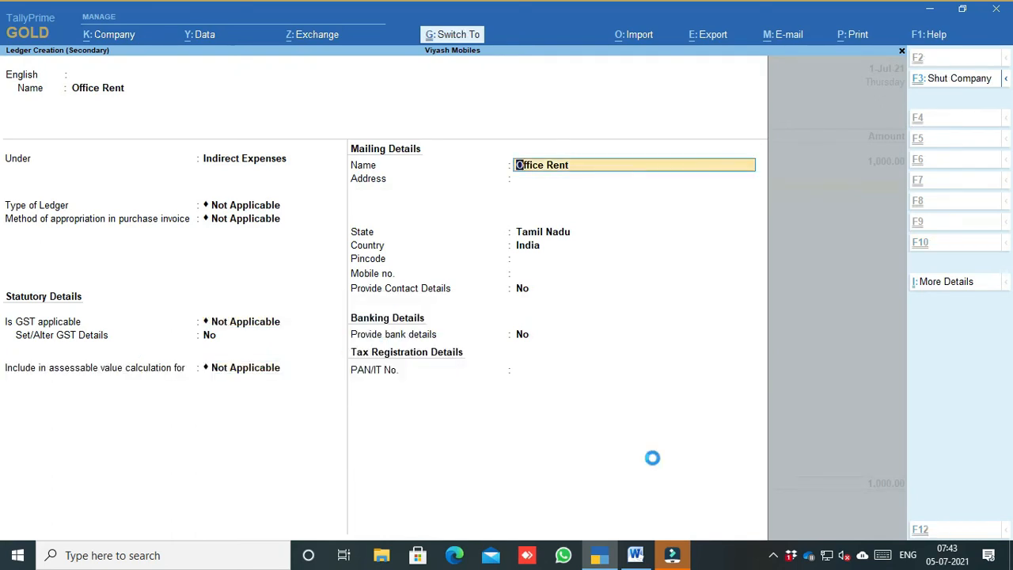
Step: Enter 8,000 for Office Rent, skip narration, and accept the 9,000 payment voucher
type("8,0")
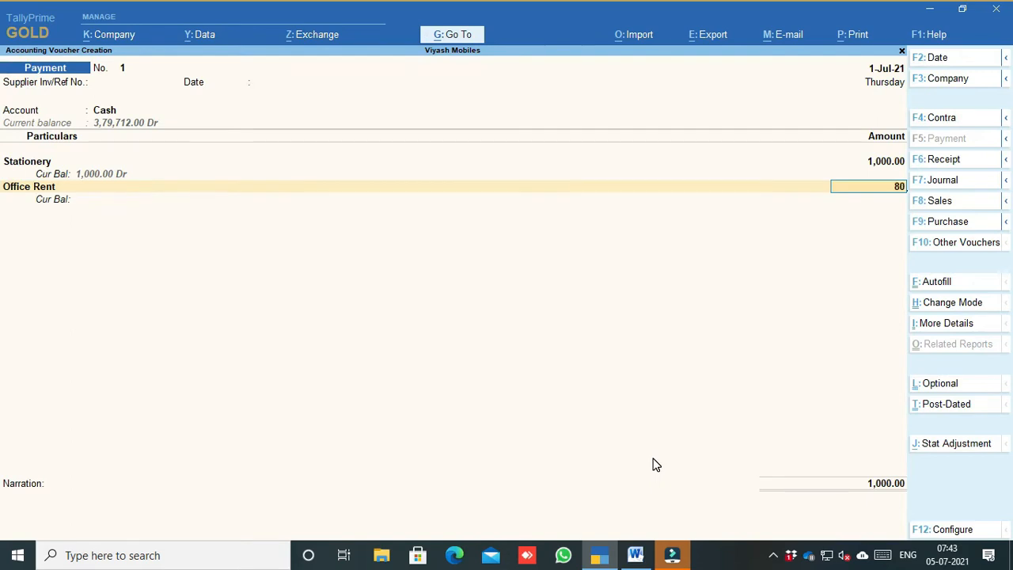
type("00")
key("Return")
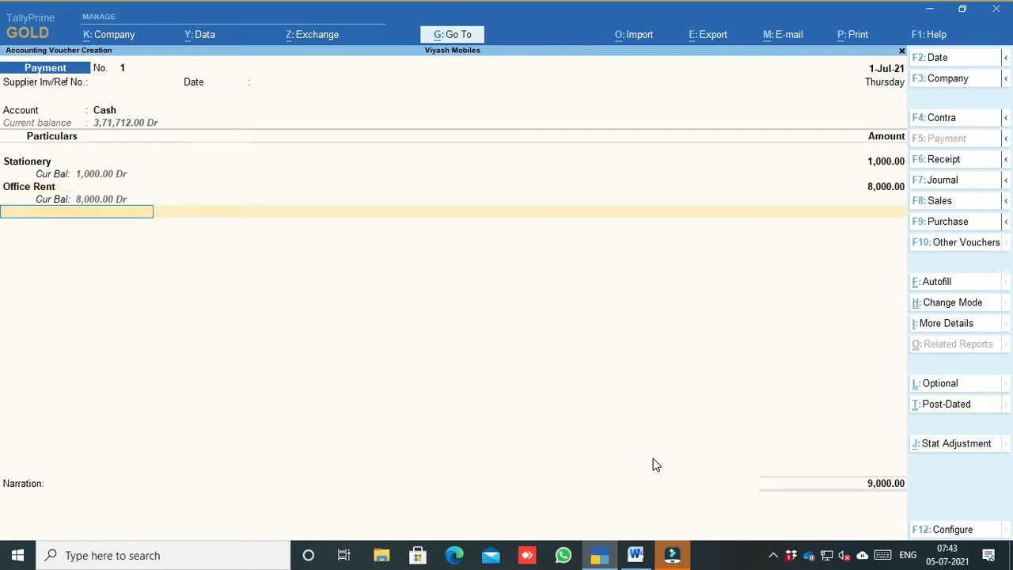
key("Return")
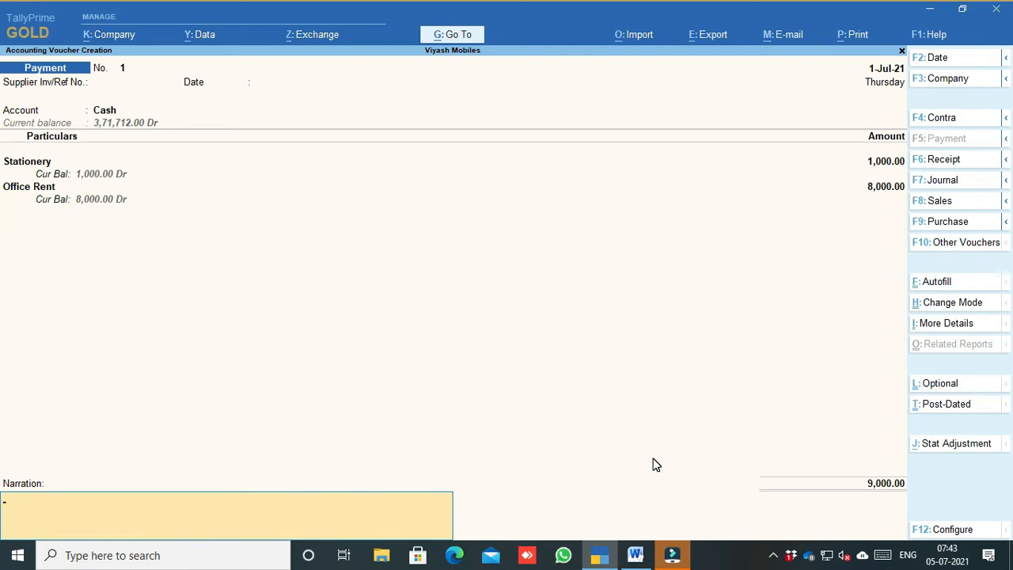
key("Return")
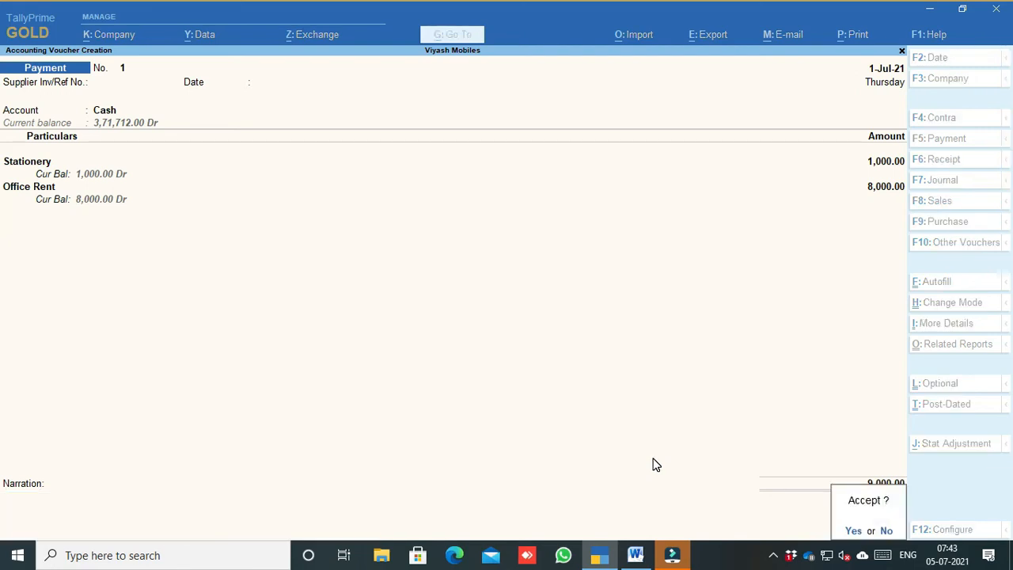
key("Return")
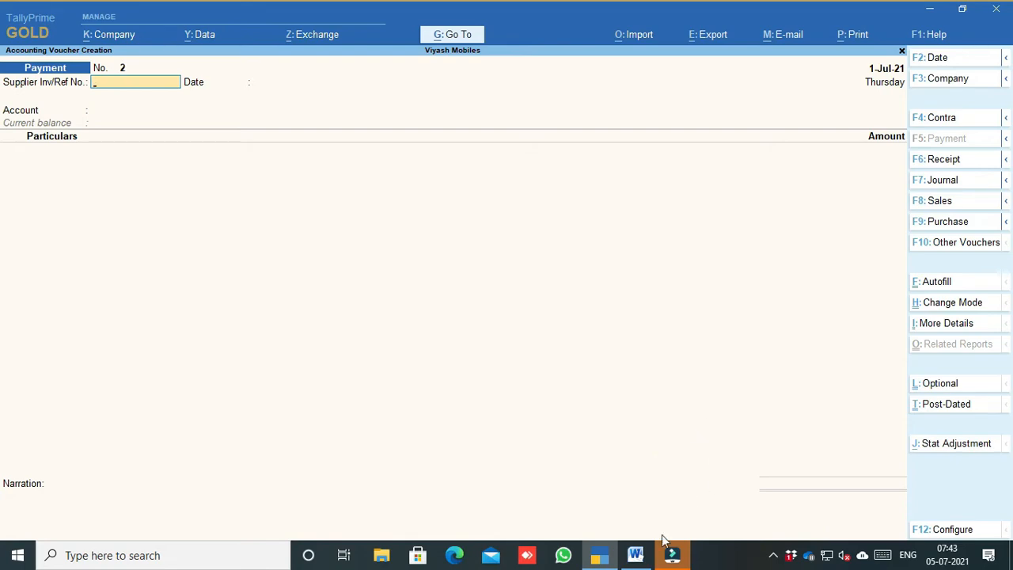
Step: Copy 'Vishnu enterprises' from the 2 Jul payment line in Word and return to TallyPrime
left_click(636, 555)
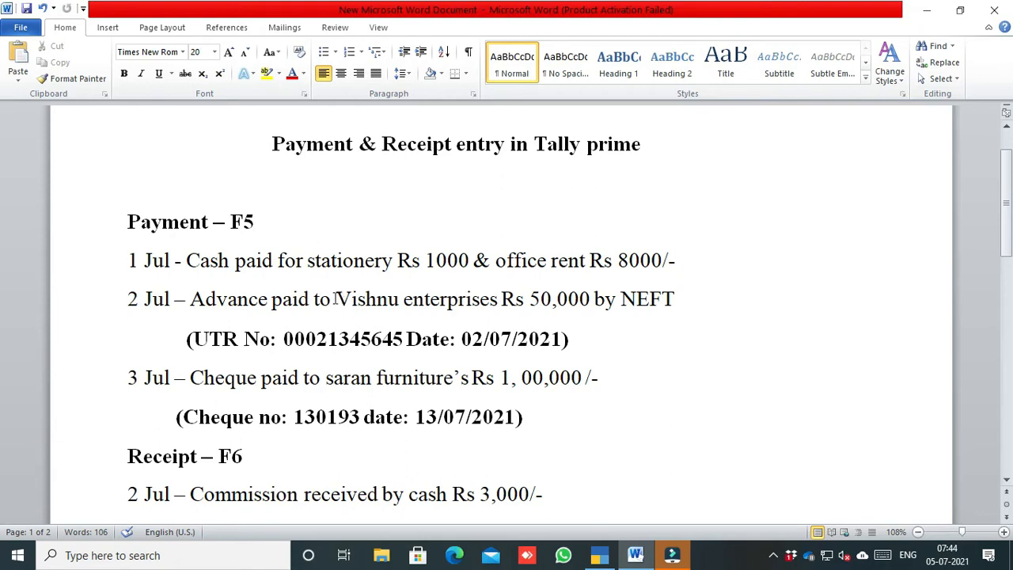
left_click_drag(338, 301, 462, 309)
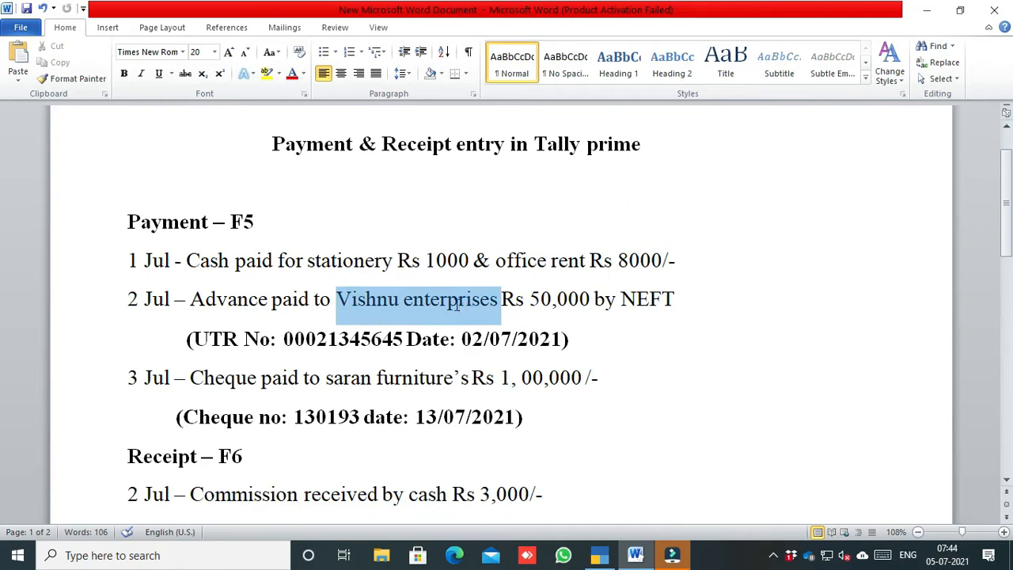
right_click(453, 301)
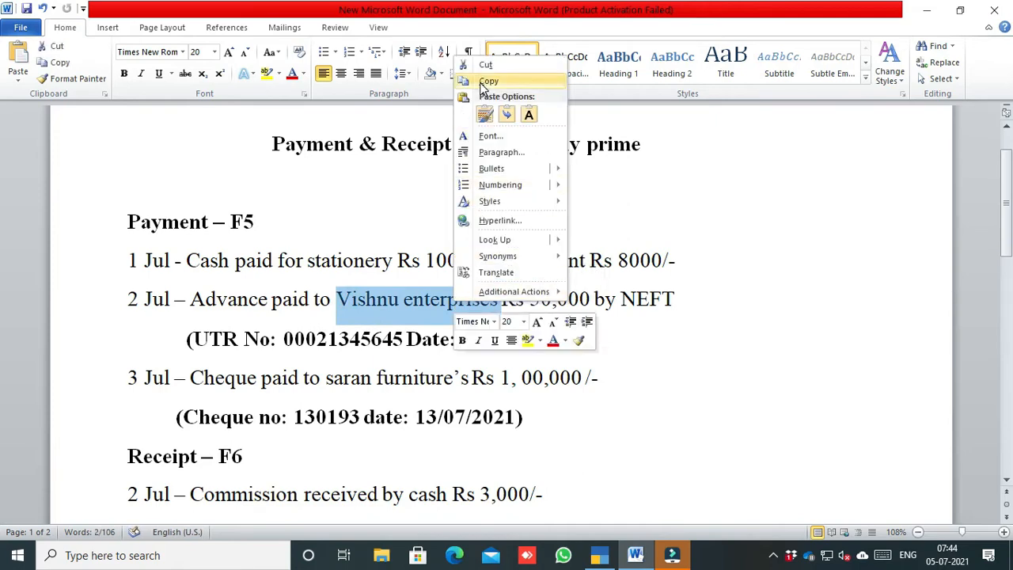
left_click(488, 81)
left_click(599, 555)
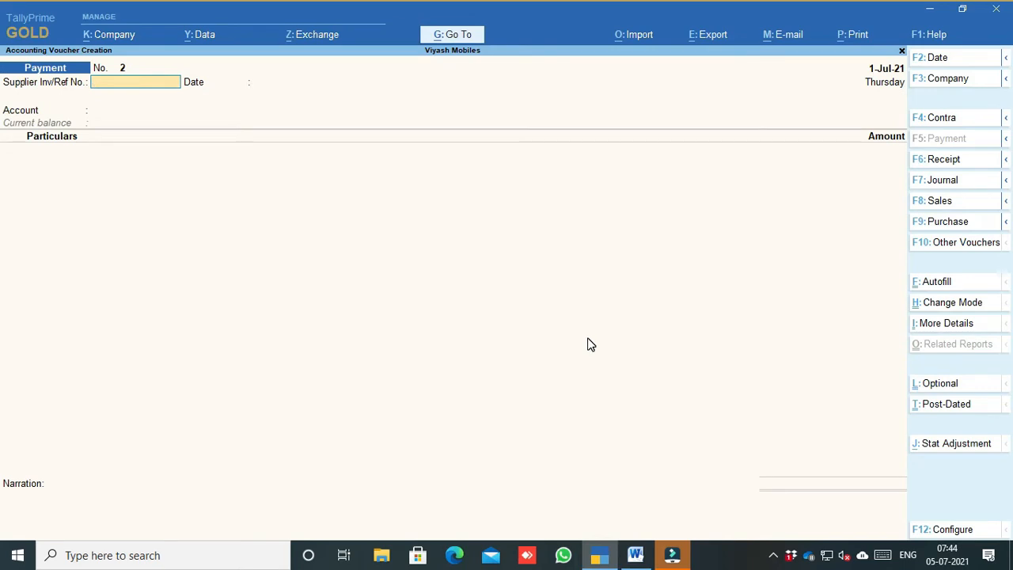
Step: Date the voucher 2-7-2021 and create an SBI ledger under Bank Accounts
key("F2")
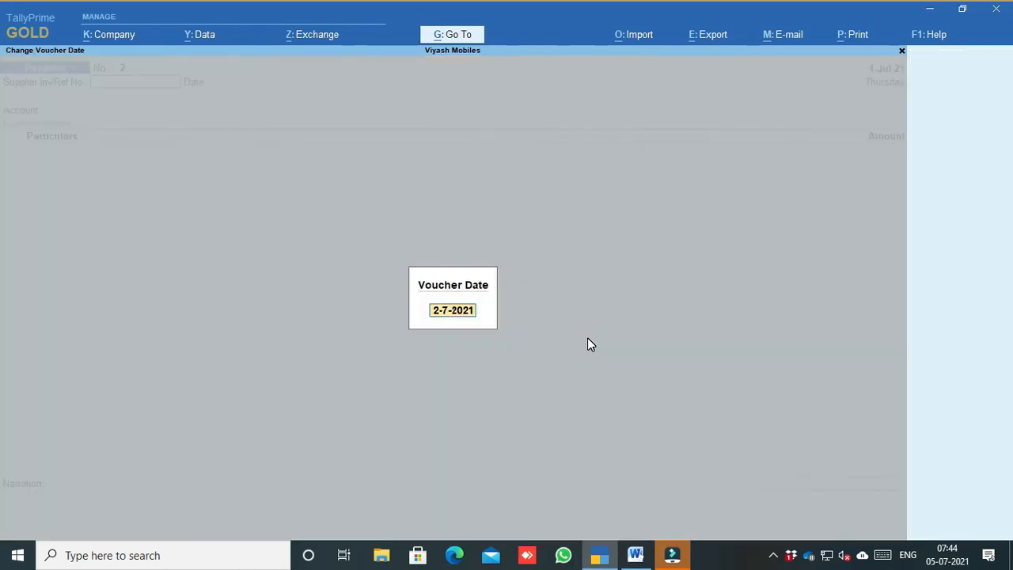
key("Return")
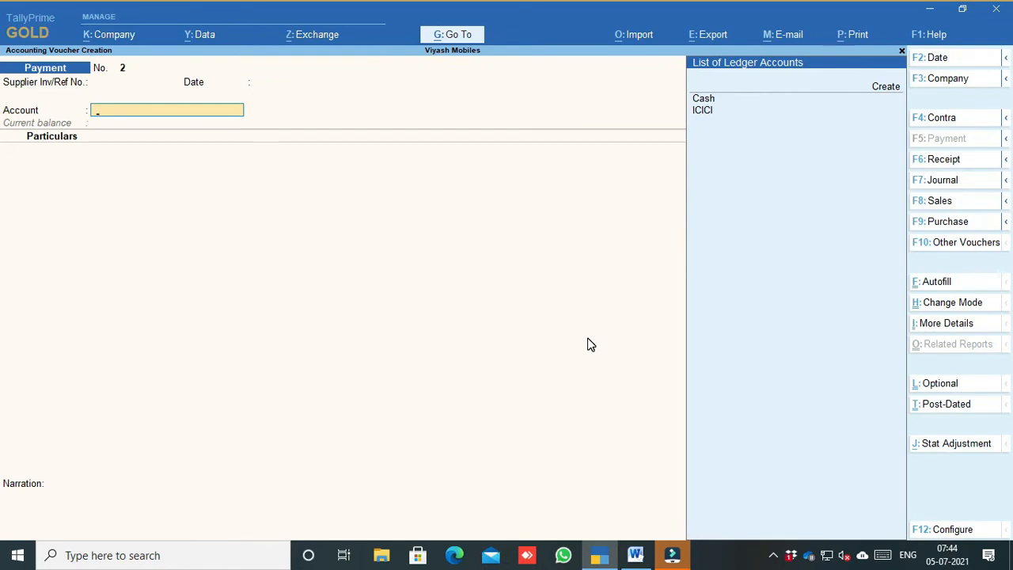
key("alt+c")
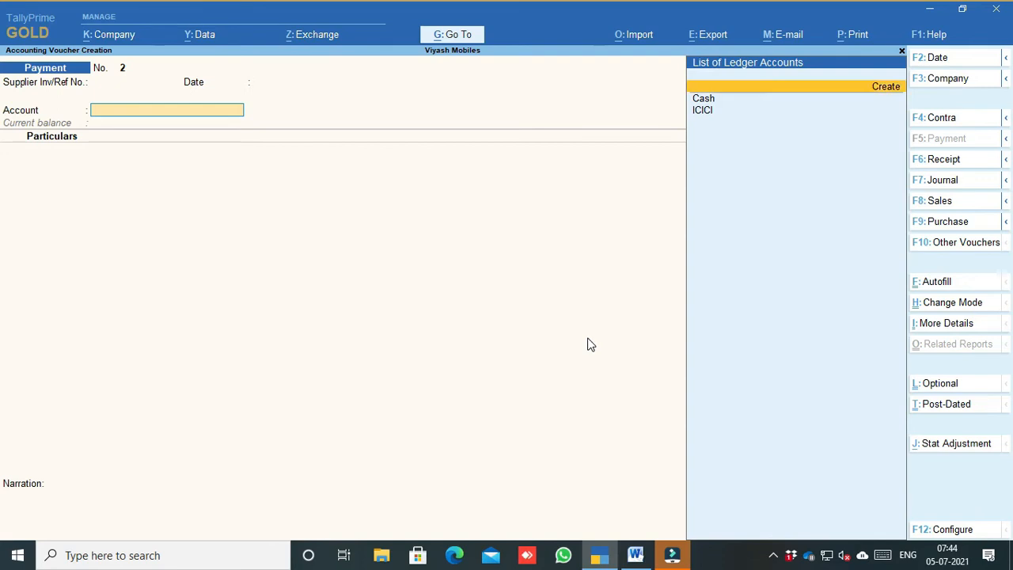
type("SBI")
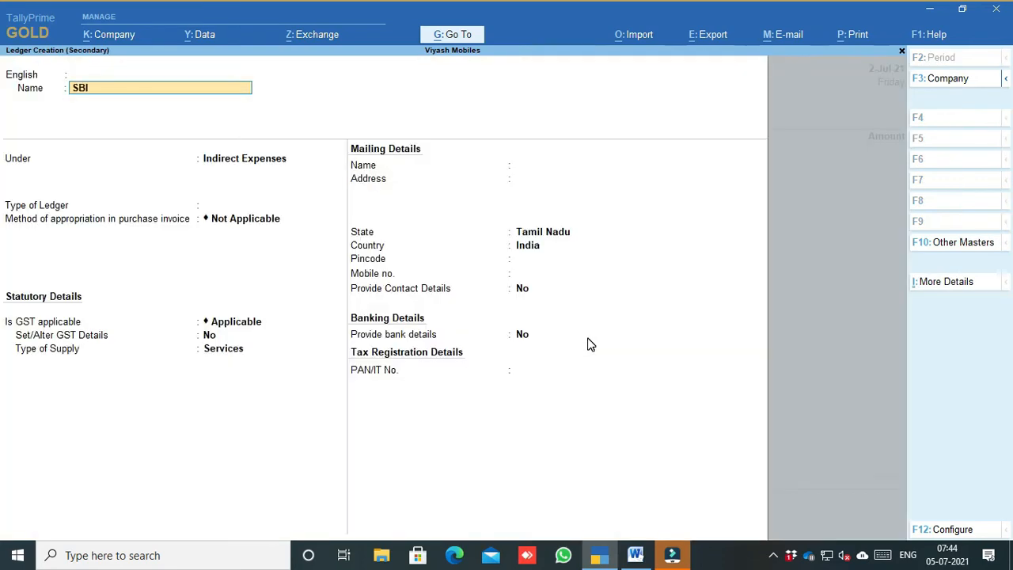
key("Return")
key("Return")
type("Bank")
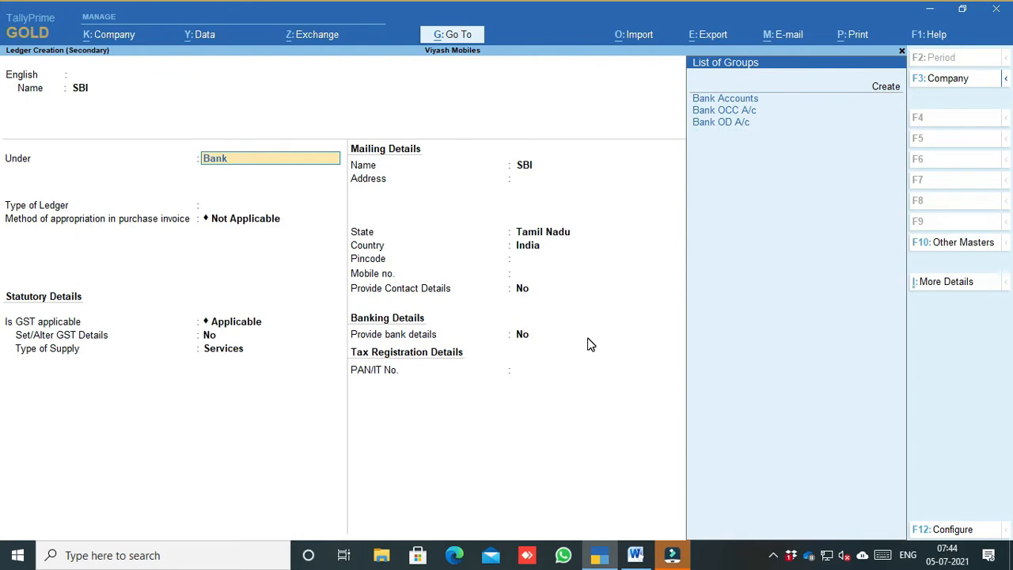
key("Down")
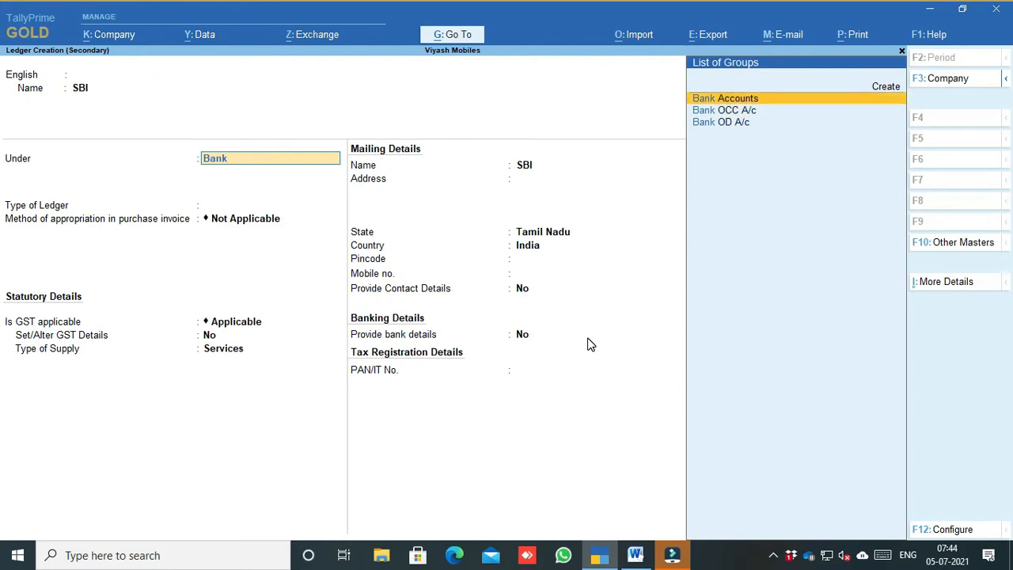
key("Down")
key("Down")
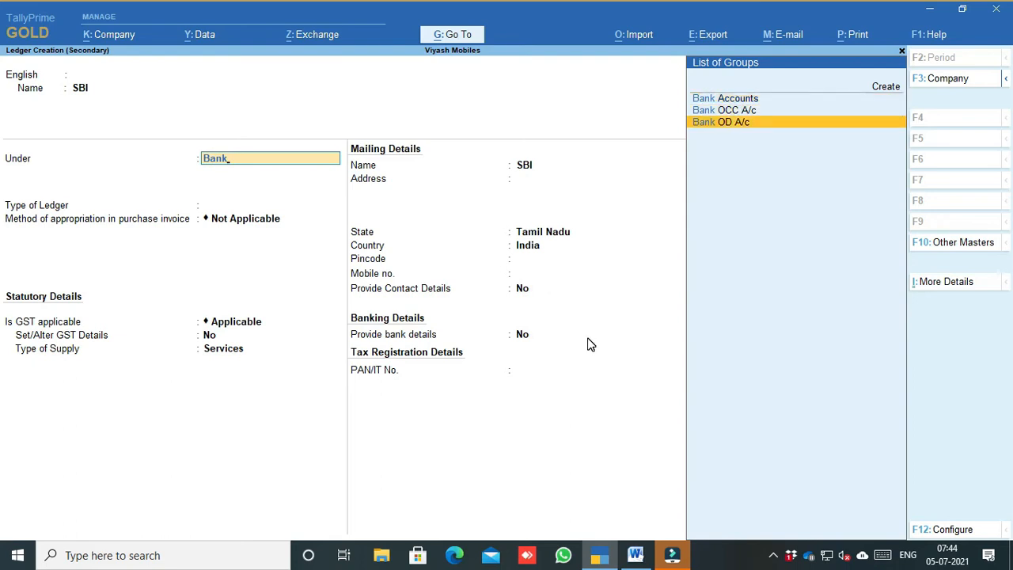
key("Up")
key("Up")
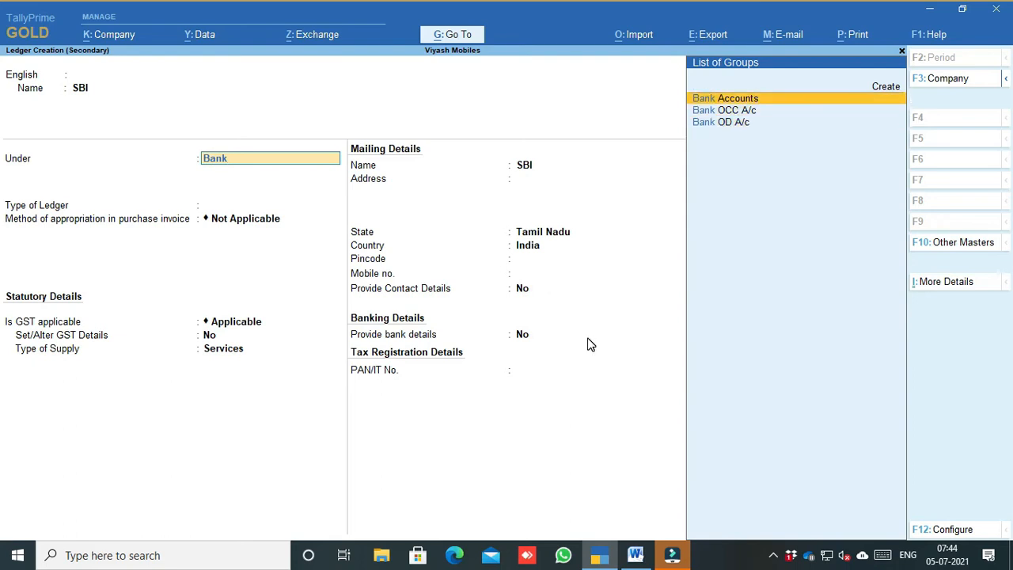
key("Return")
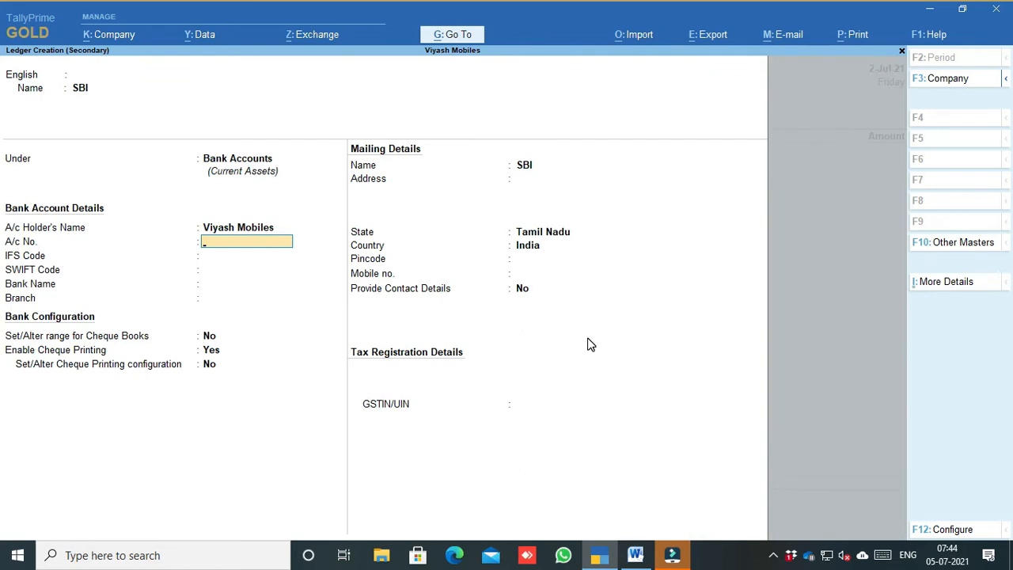
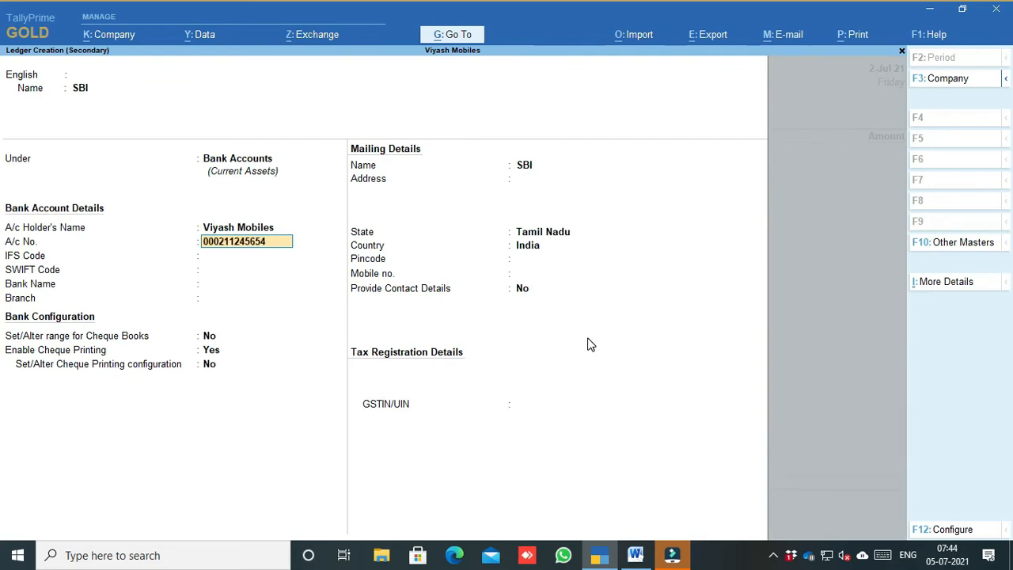
Step: Fill in SBI's account number, IFSC SBIN000102, State Bank of India, Coimbatore branch
key("Return")
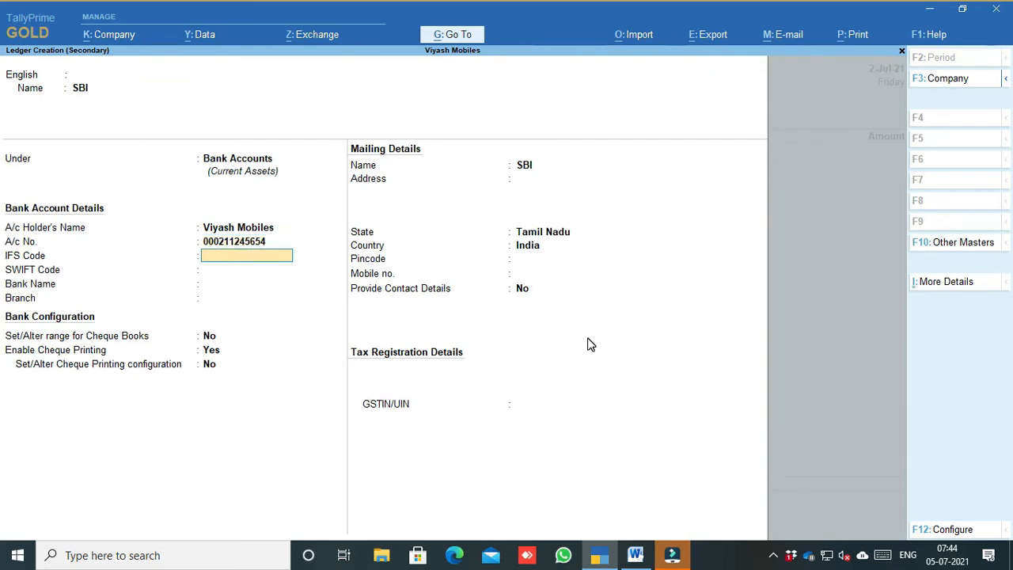
type("SBIN0001020")
key("Return")
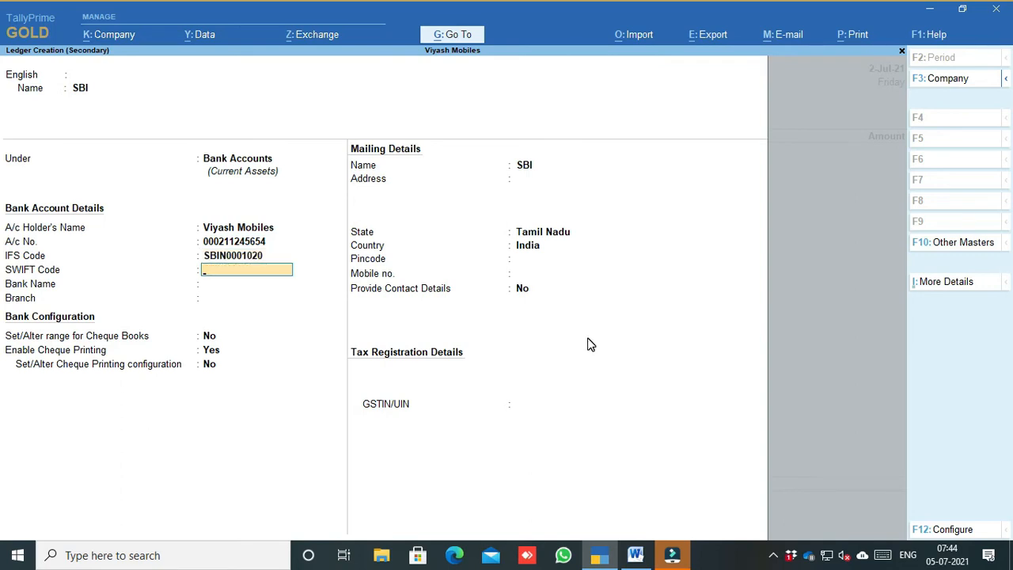
key("Return")
type("S")
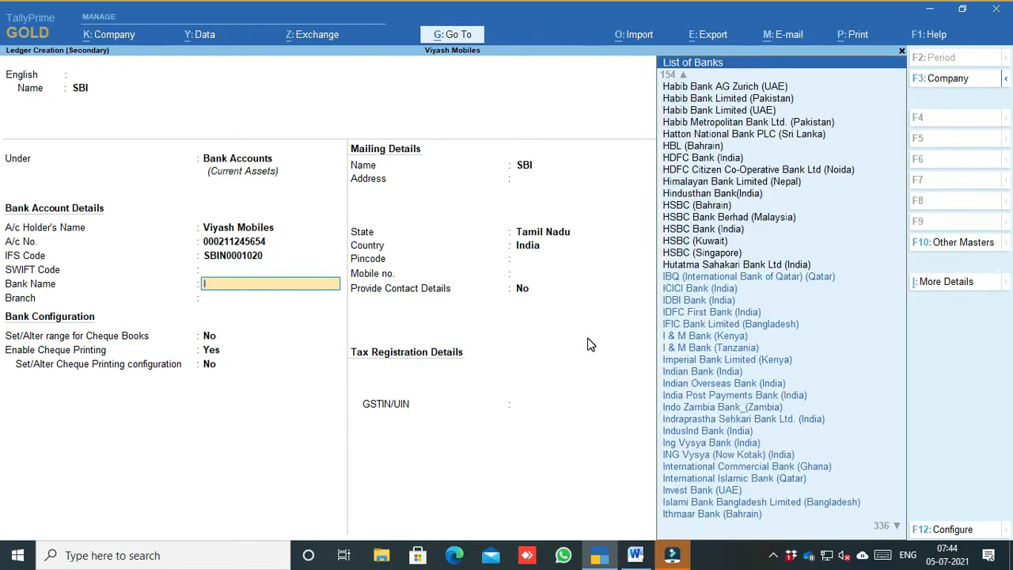
type("tat")
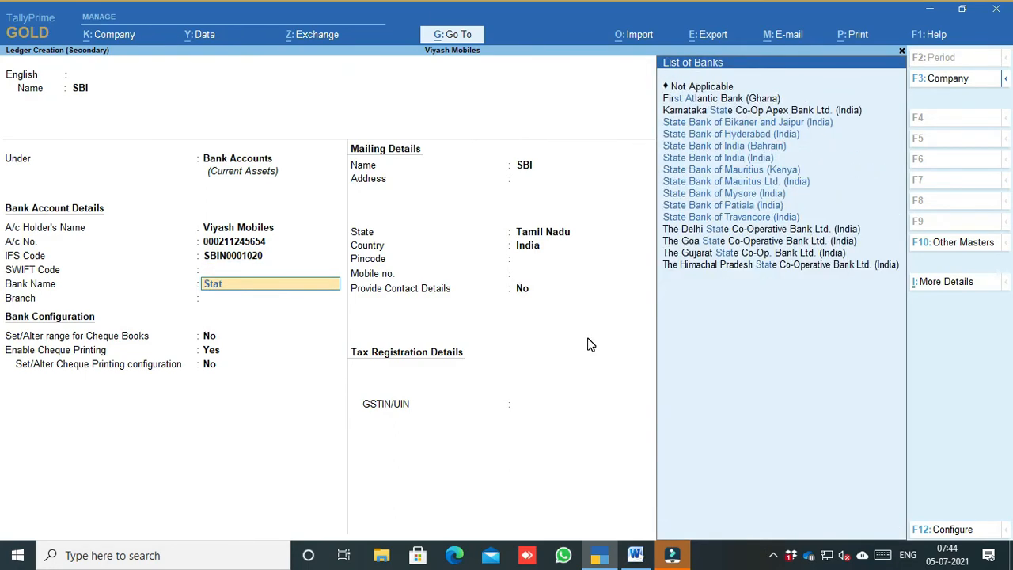
key("Down")
key("Down")
key("Down")
key("Return")
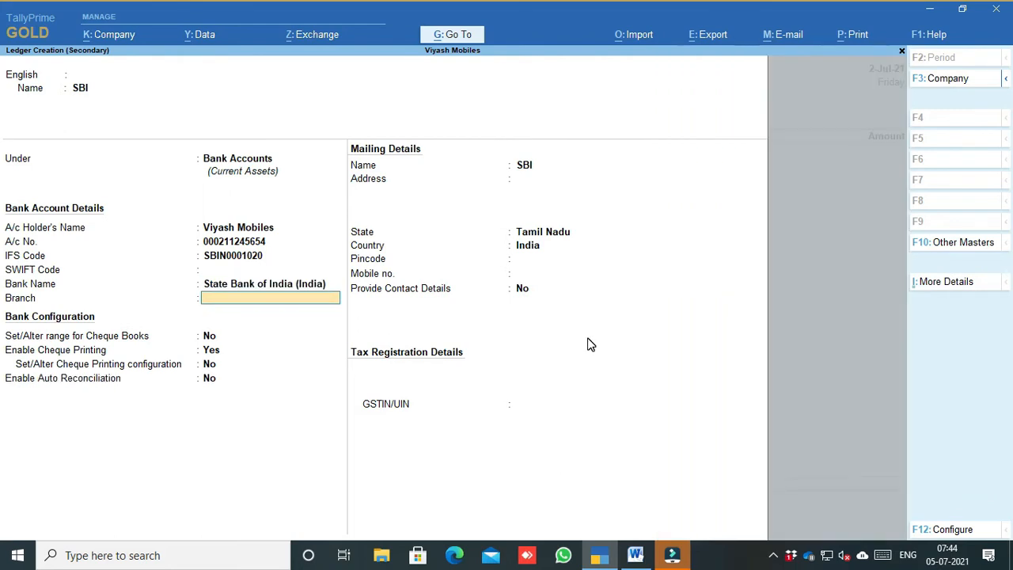
type("Coimbatore")
key("Return")
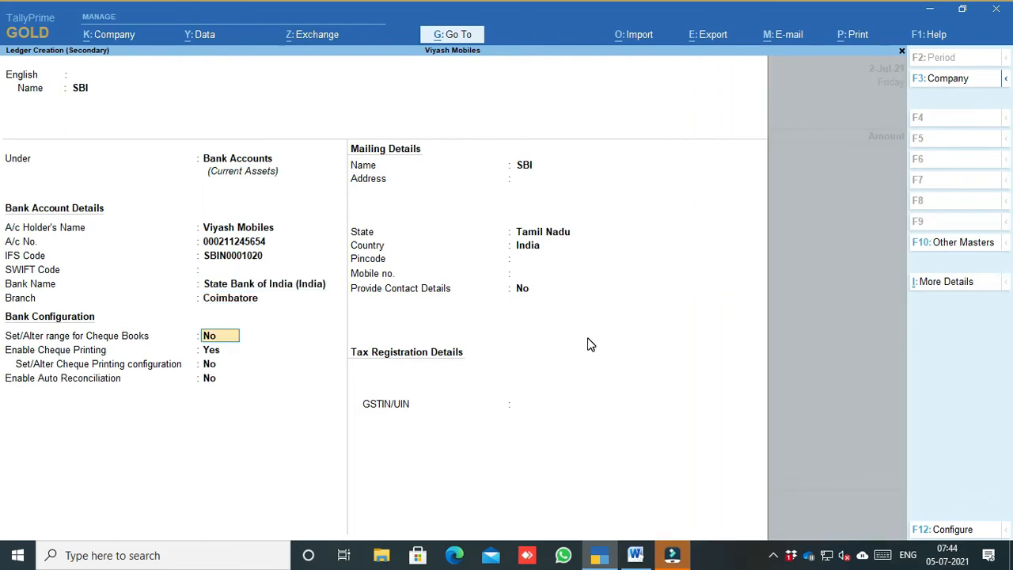
key("Return")
key("Return")
key("Return")
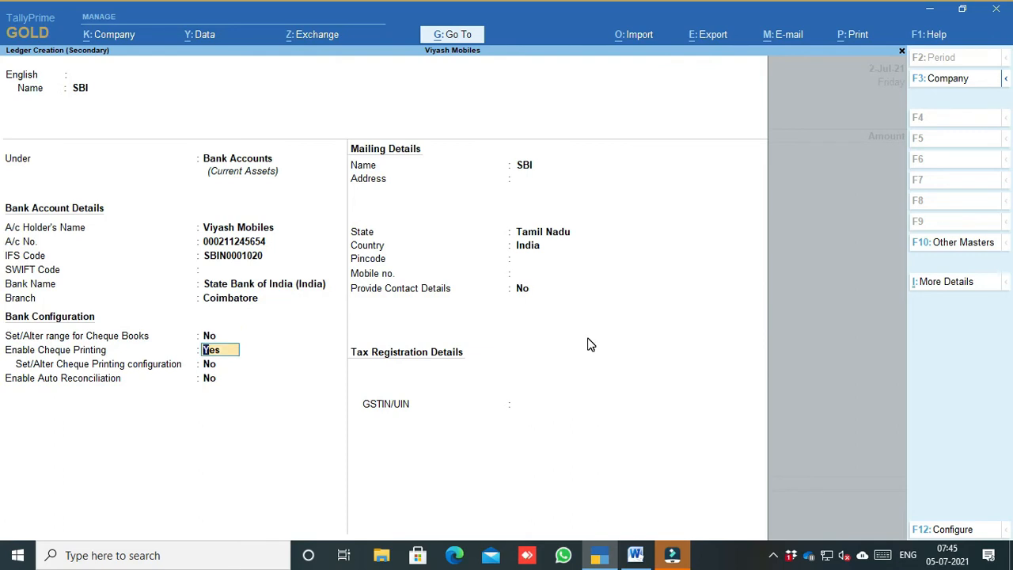
key("Return")
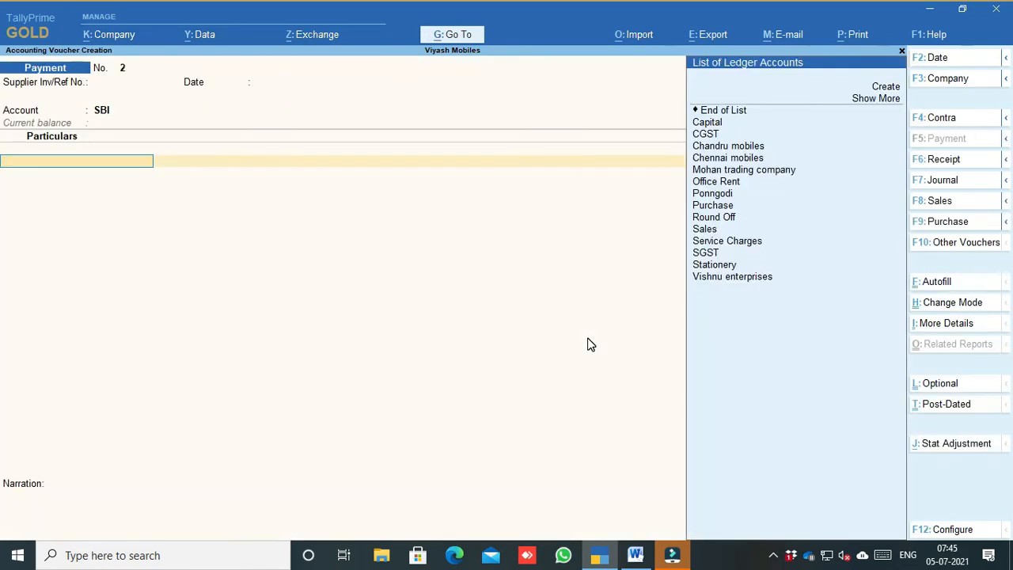
Step: Create a new party ledger named Vishnu Enterprise under Sundry Creditors
key("Up")
key("Up")
key("Up")
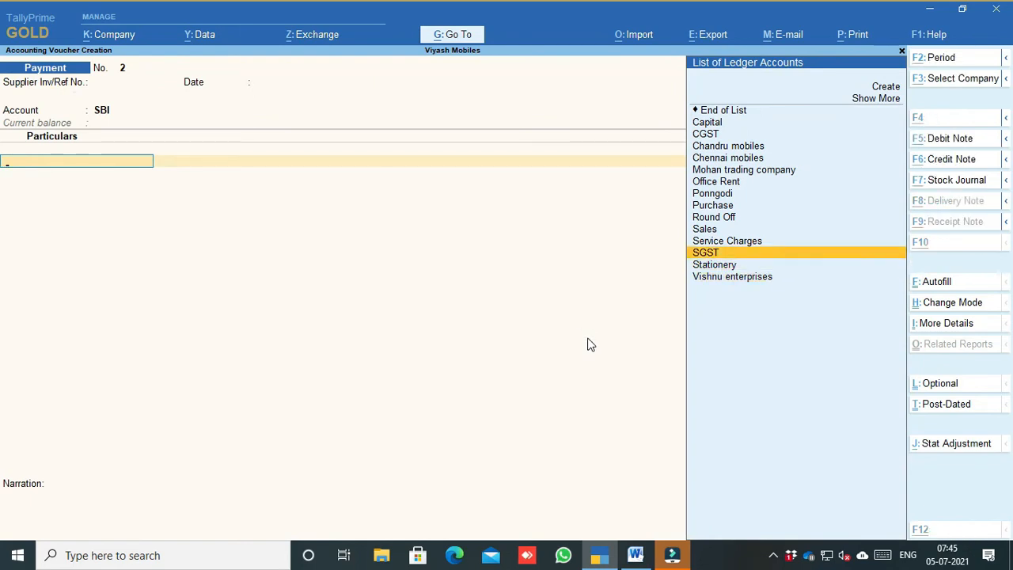
key("alt+c")
type("Vishnu Enterp")
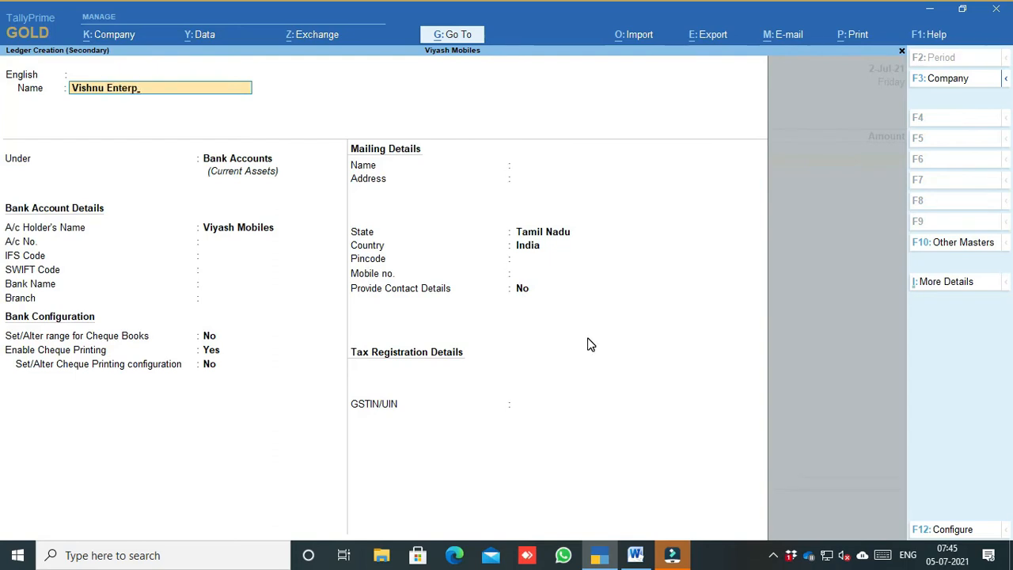
type("rise")
key("Return")
key("Return")
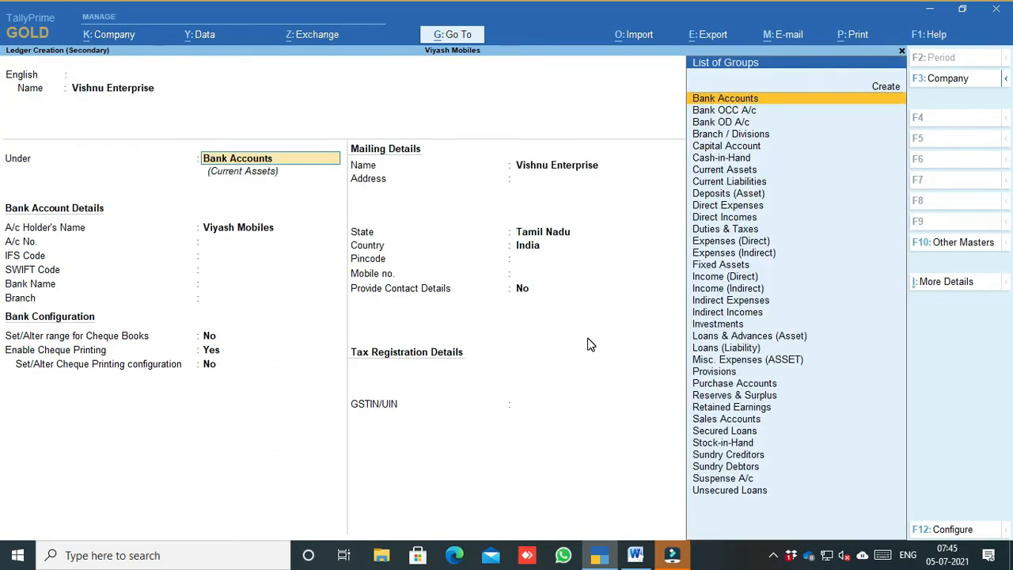
type("D")
key("BackSpace")
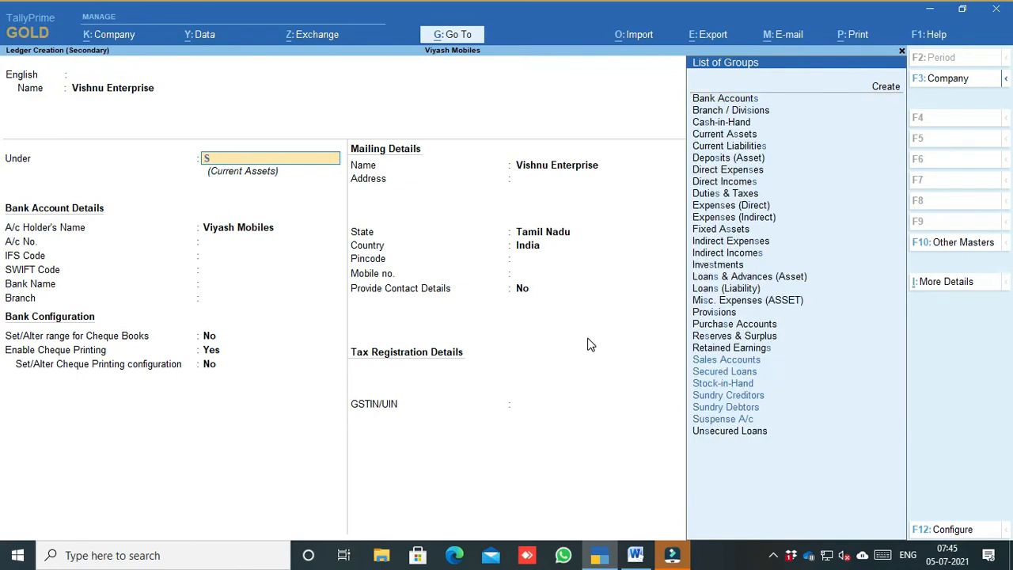
type("Sun")
key("Return")
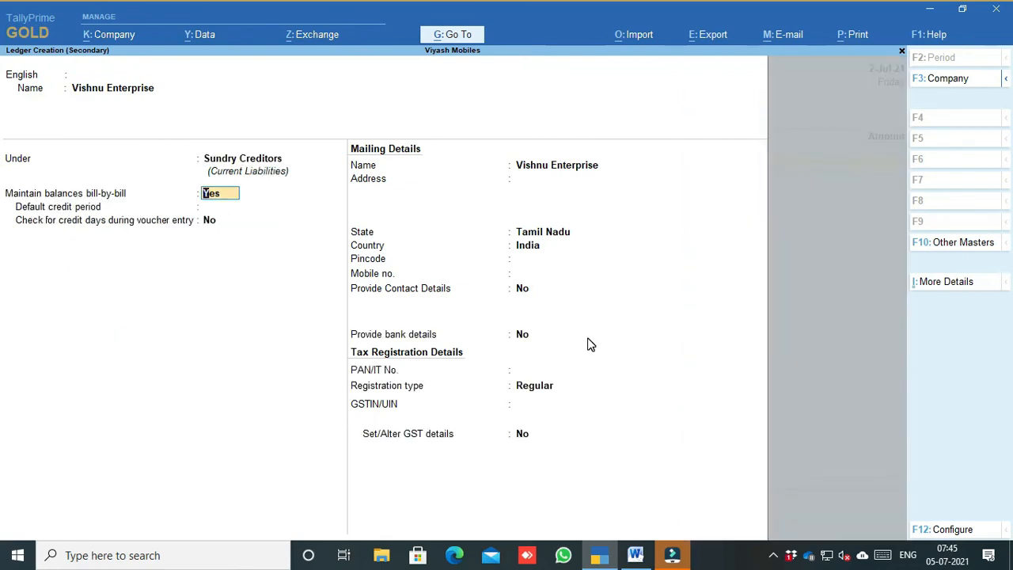
Step: Keep bill-by-bill on with no credit period, dismiss the GSTIN warning and save the ledger
key("Return")
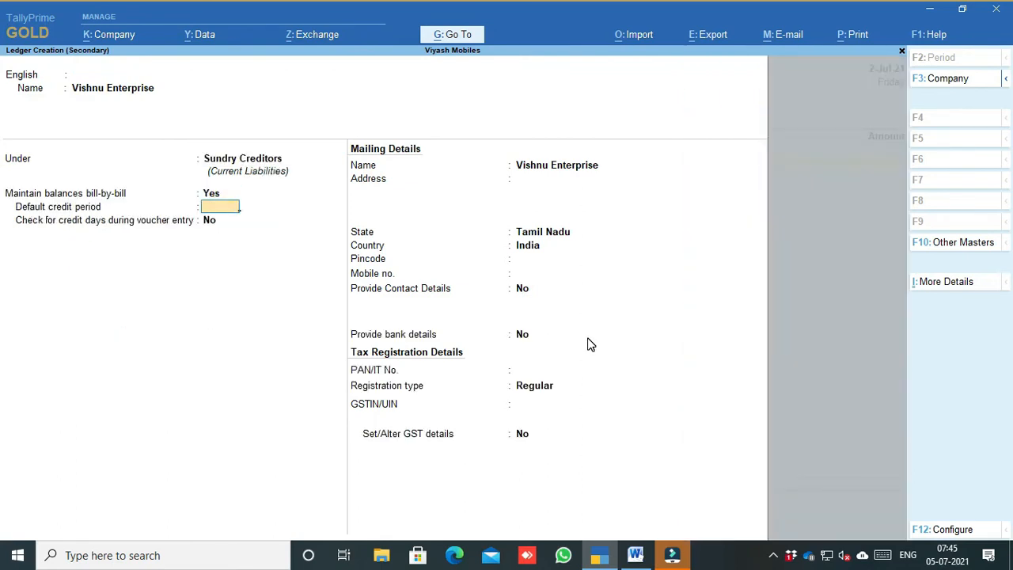
key("Return")
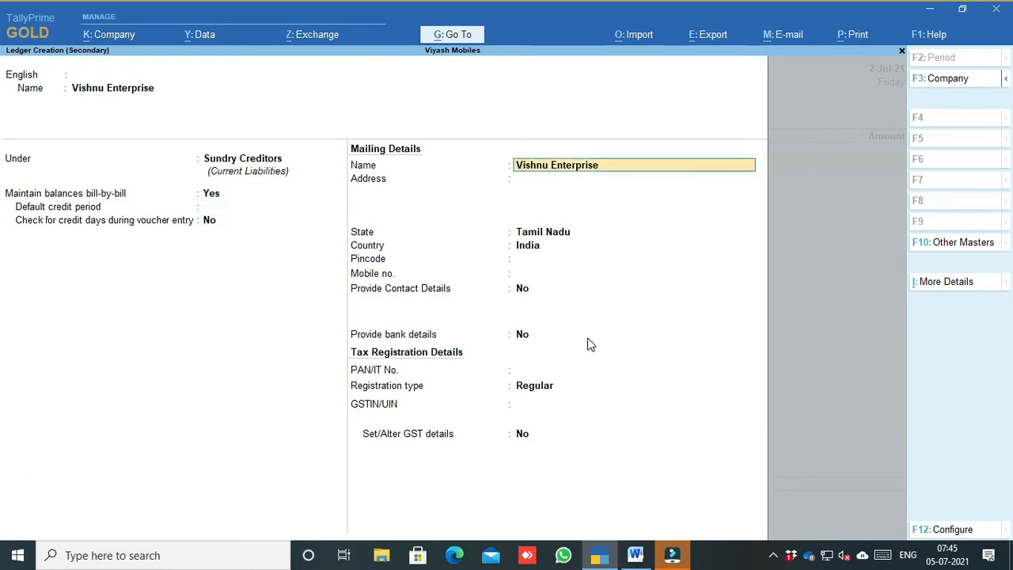
left_click(521, 437)
key("Return")
key("Return")
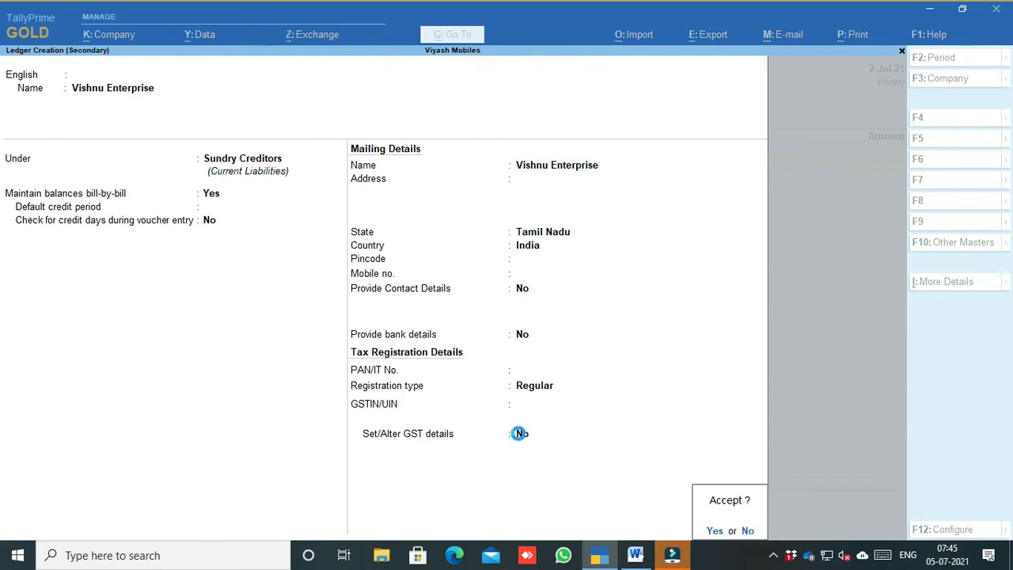
key("Return")
key("Return")
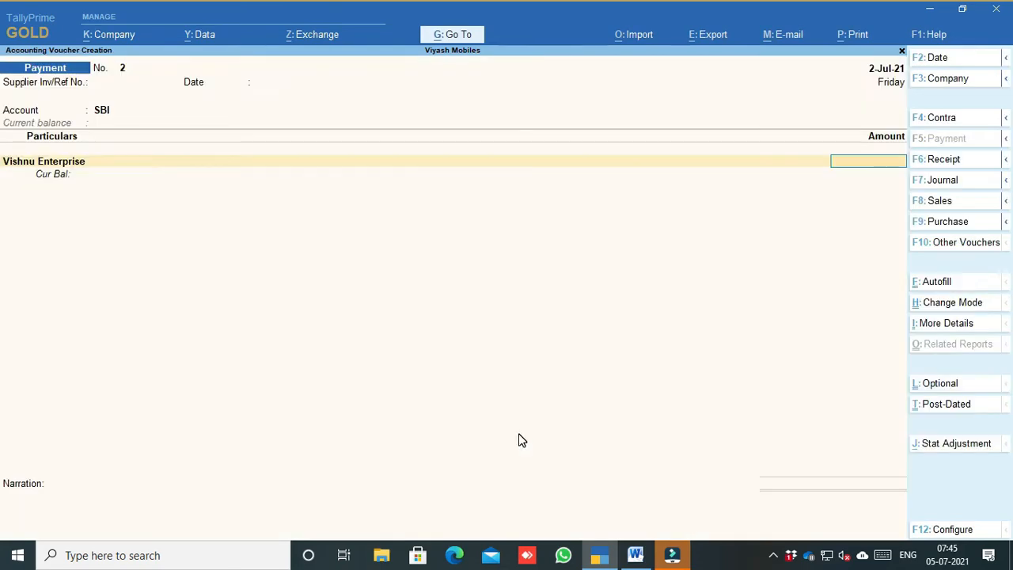
left_click(635, 555)
Step: Enter 50,000 for Vishnu Enterprise, allocated as an Advance under reference Adv/001
left_click(599, 555)
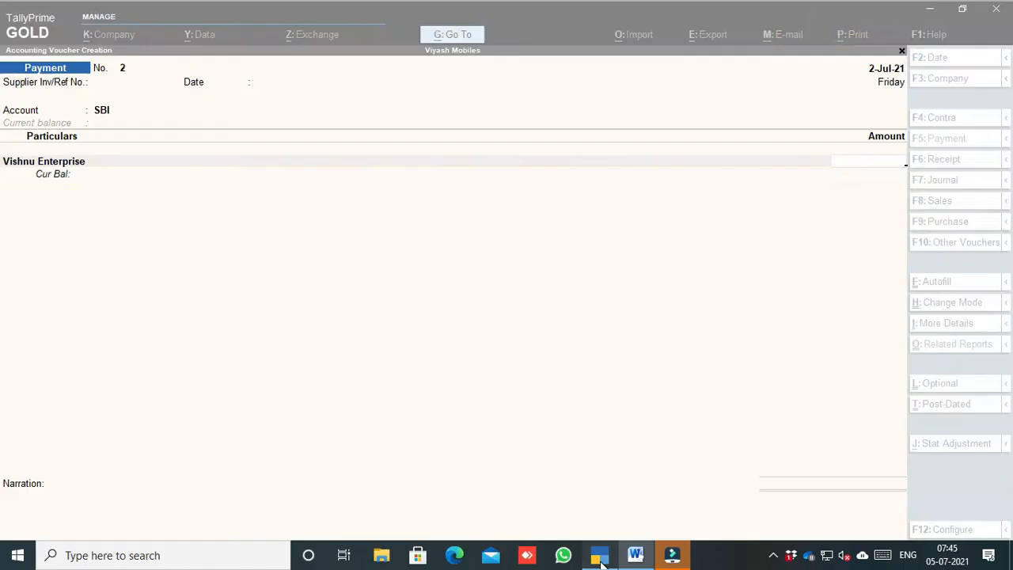
type("50000")
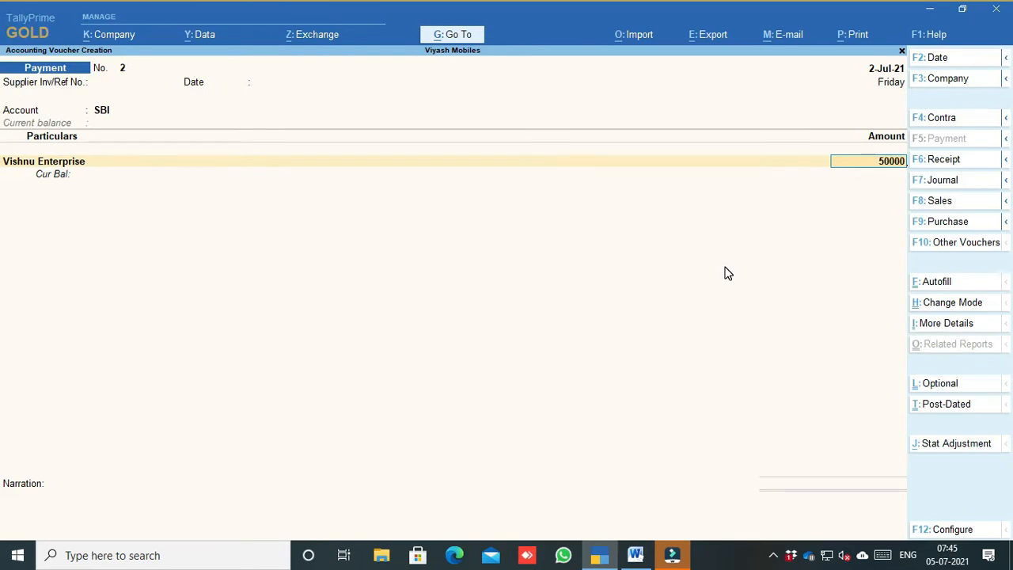
key("Return")
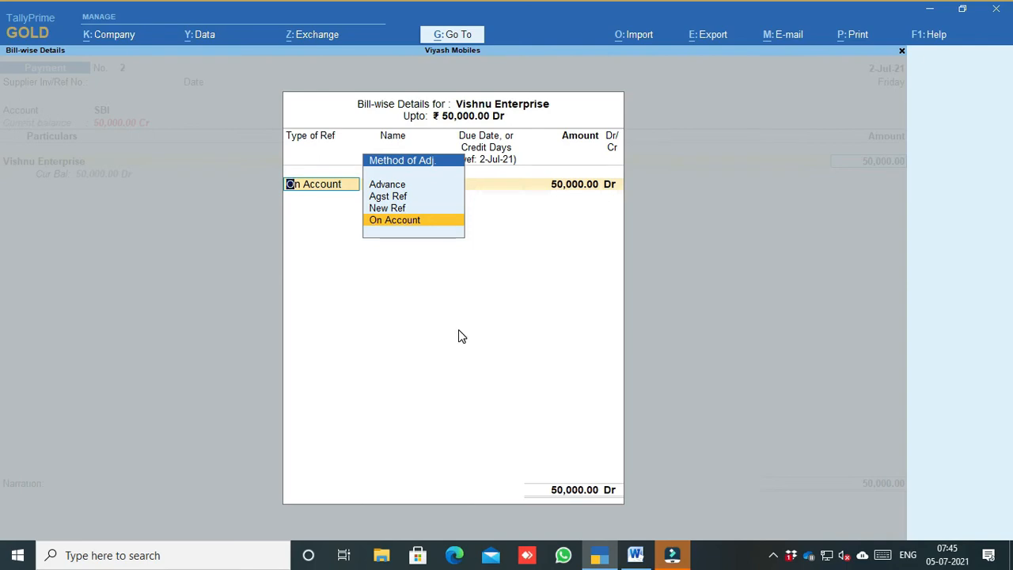
key("Up")
key("Up")
key("Up")
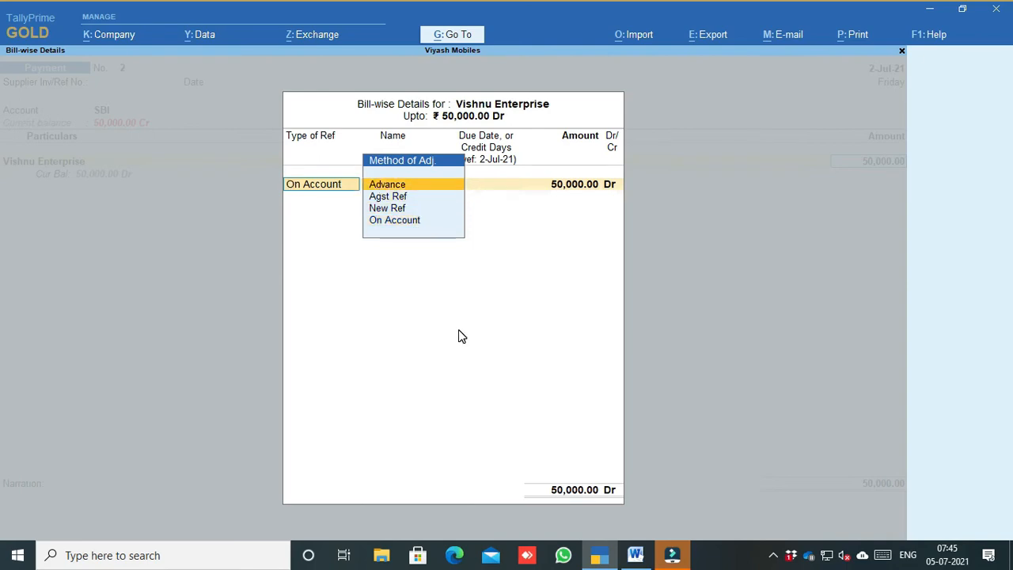
key("Return")
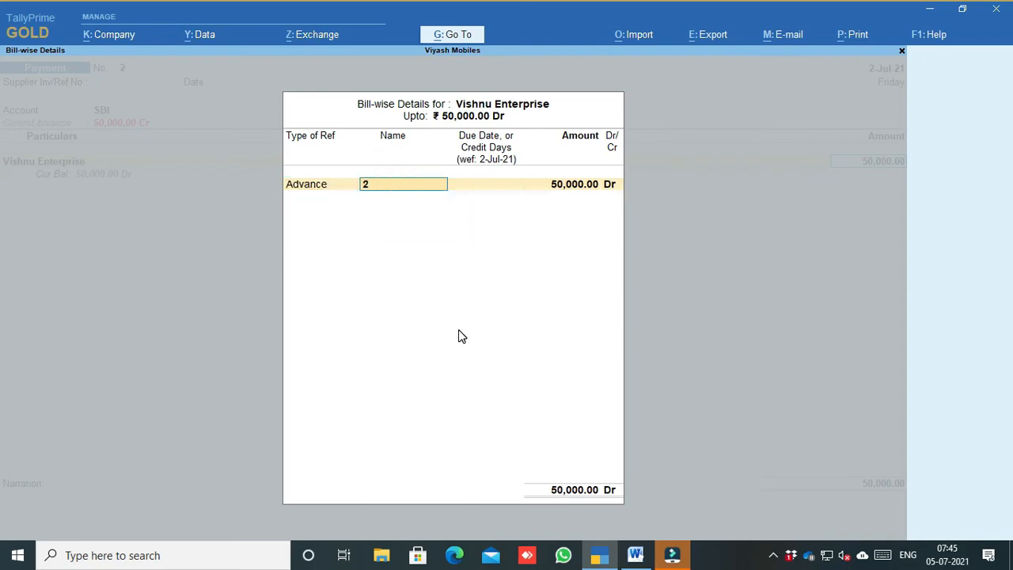
type("Adv/001")
key("Return")
key("Return")
key("Return")
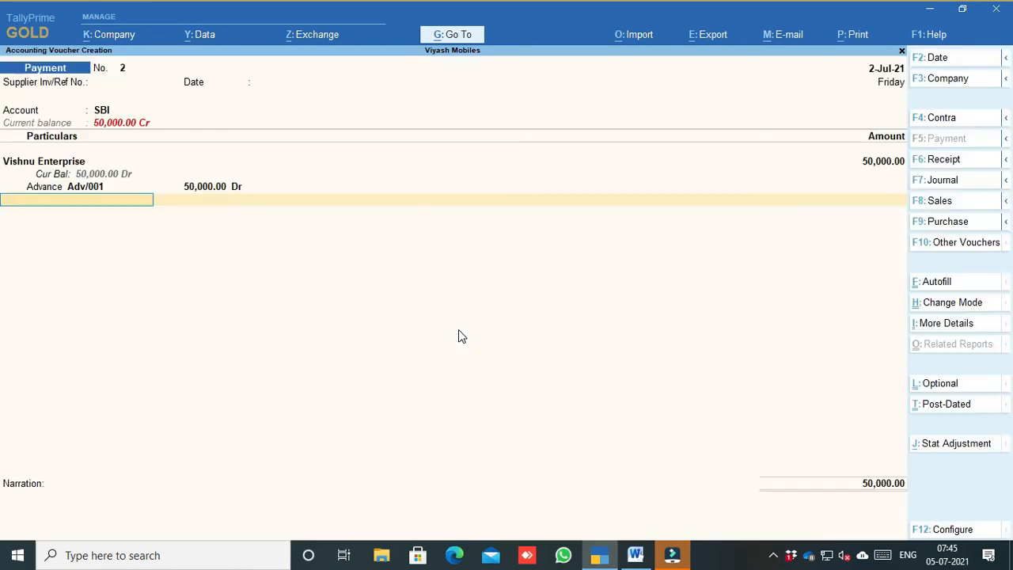
key("Return")
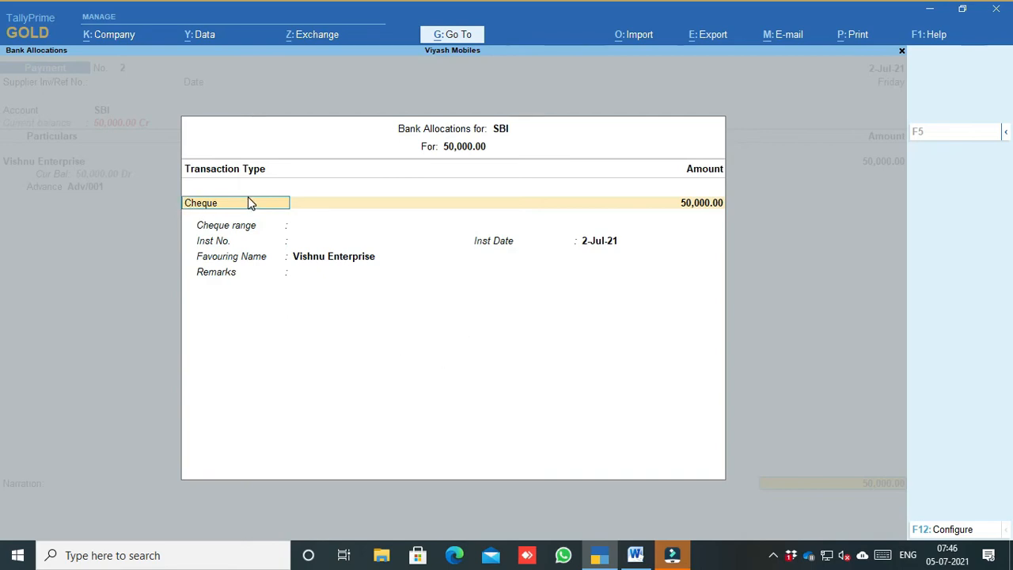
Step: Change the SBI bank allocation's transaction type from Cheque to e-Fund Transfer
key("BackSpace")
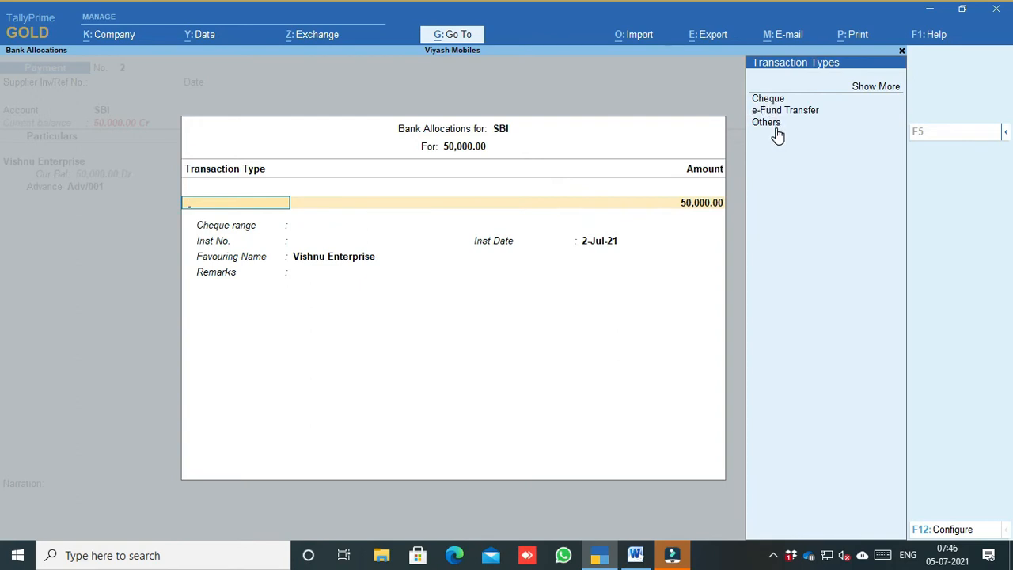
left_click(868, 89)
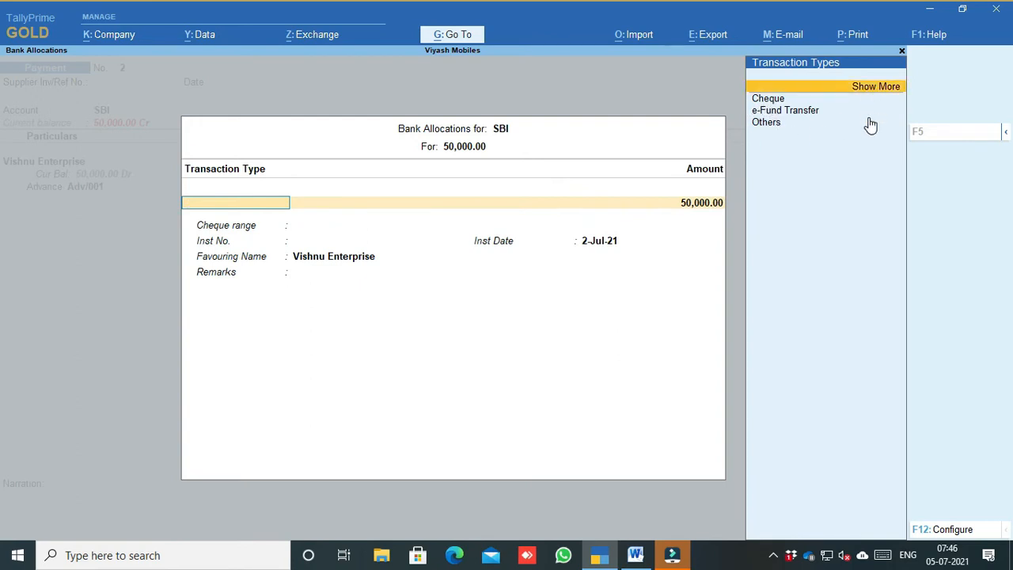
left_click(874, 88)
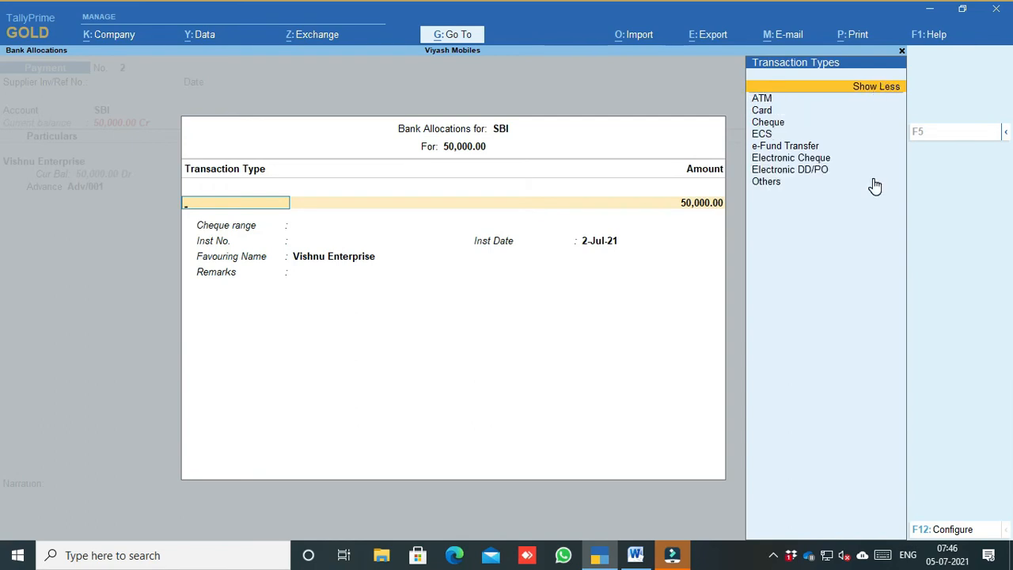
key("Down")
key("Down")
key("Down")
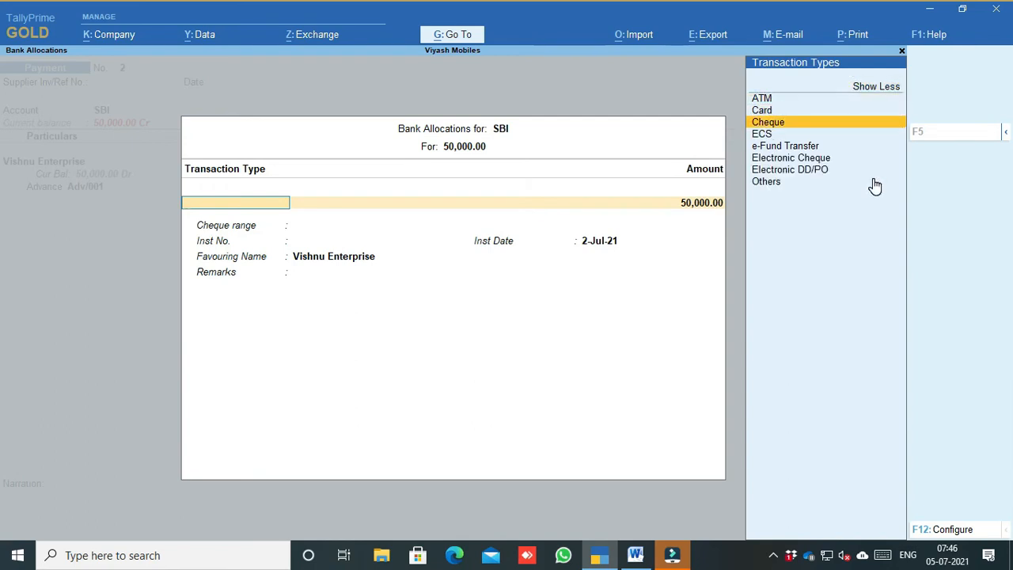
key("Down")
key("Down")
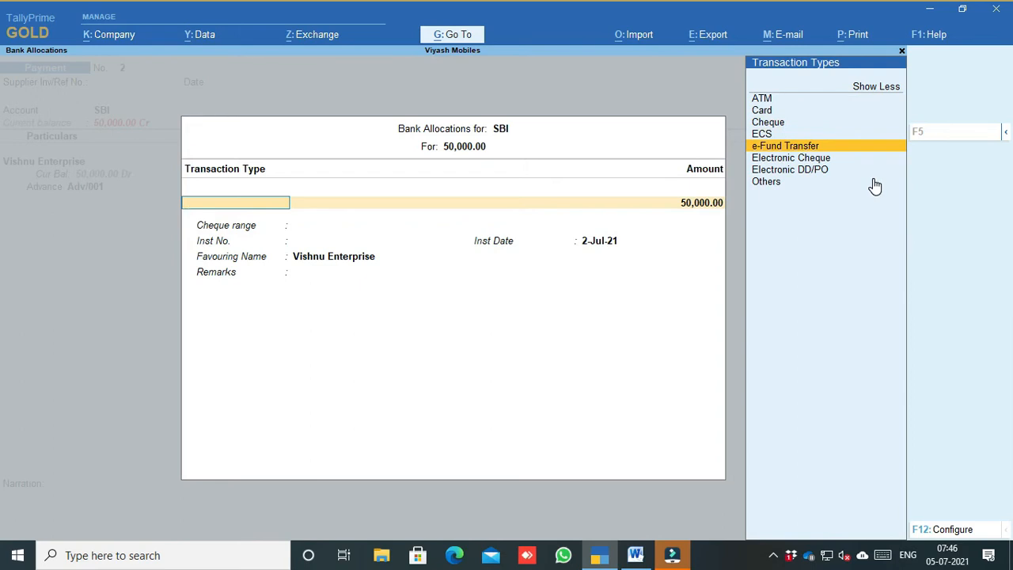
key("Return")
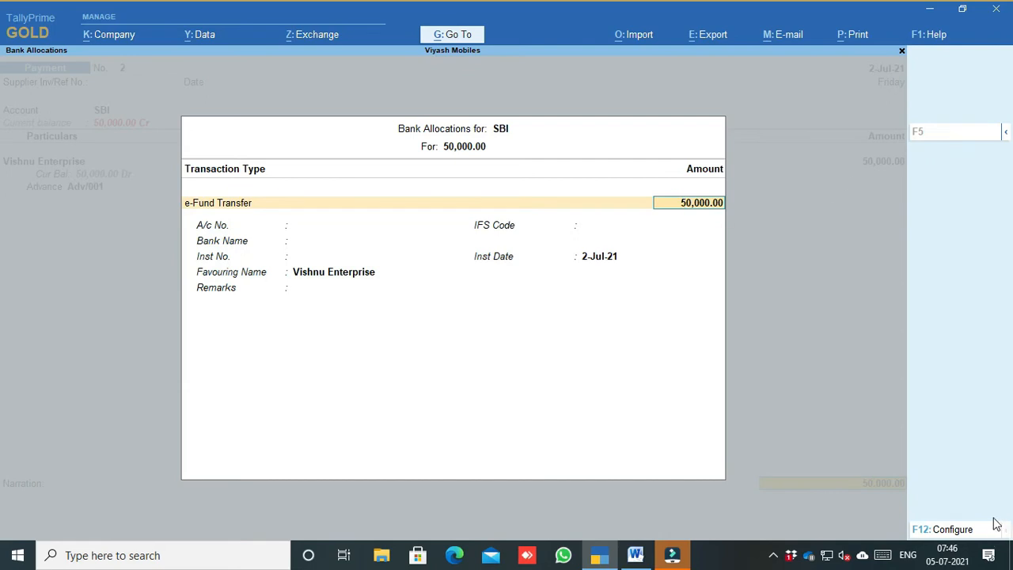
Step: Turn on Ref ID, E-mail ID, cheque cross, transfer mode and SWIFT fields in bank allocations
left_click(966, 533)
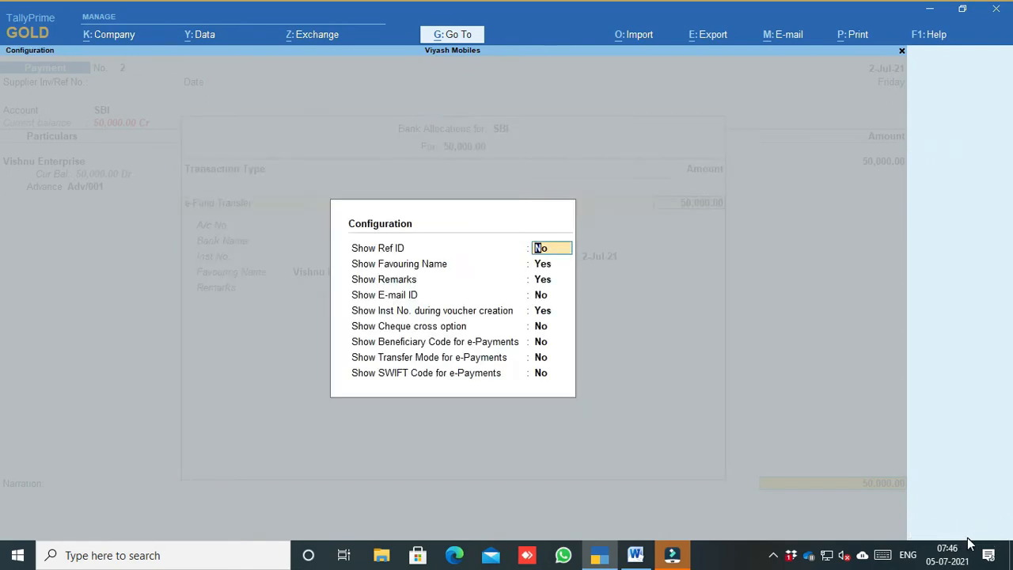
key("y")
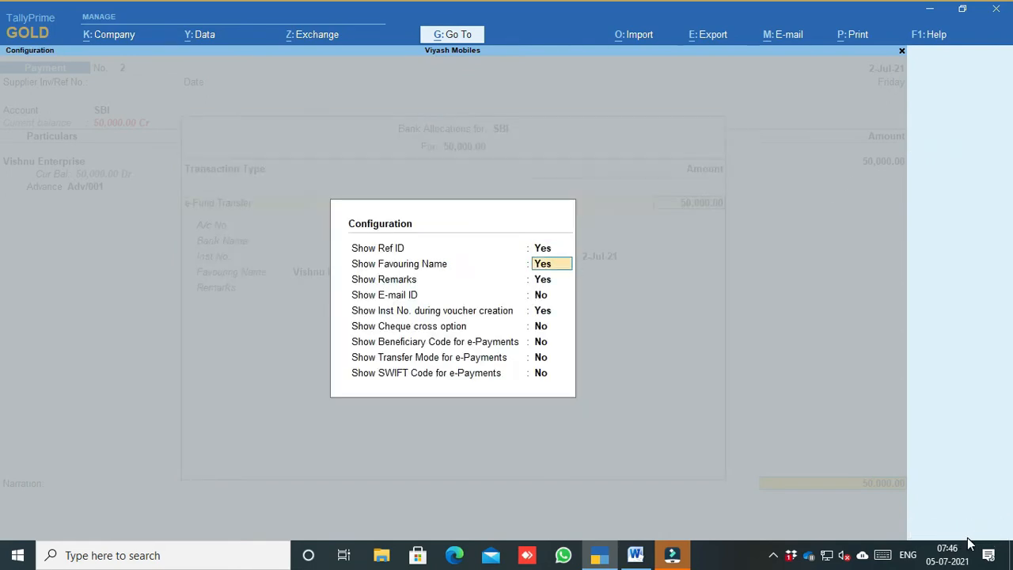
key("y")
key("y")
key("y")
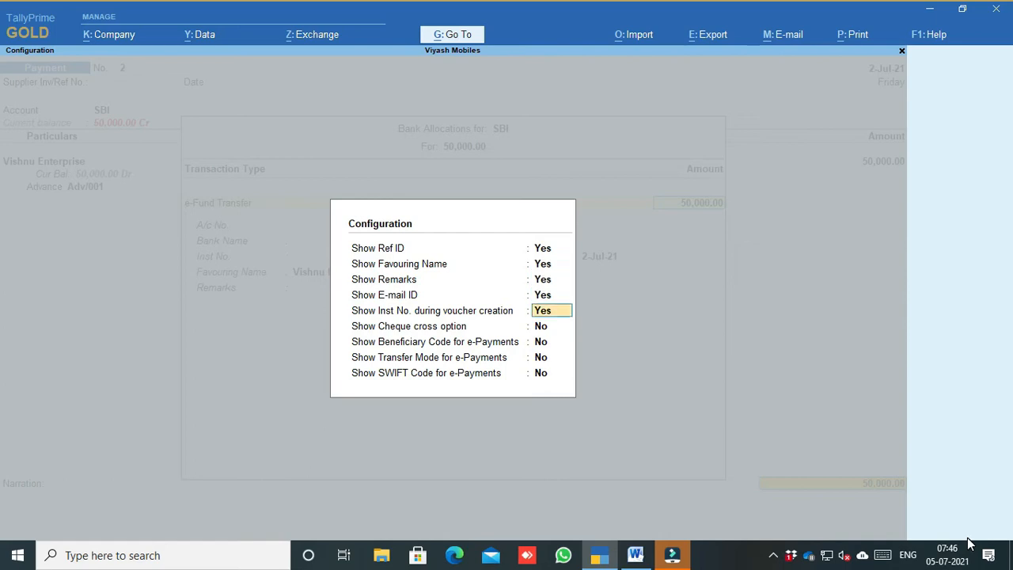
key("Return")
key("y")
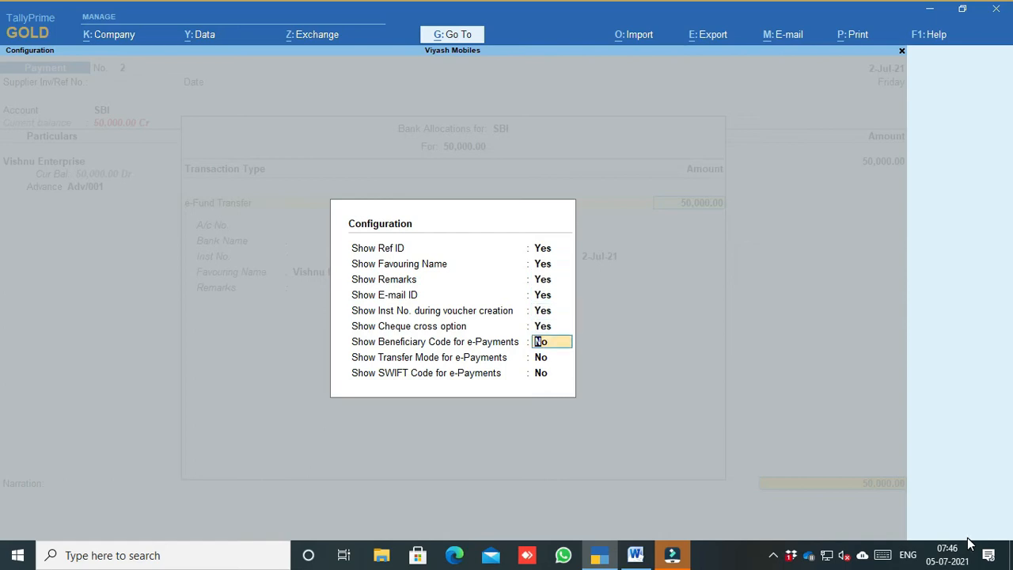
key("y")
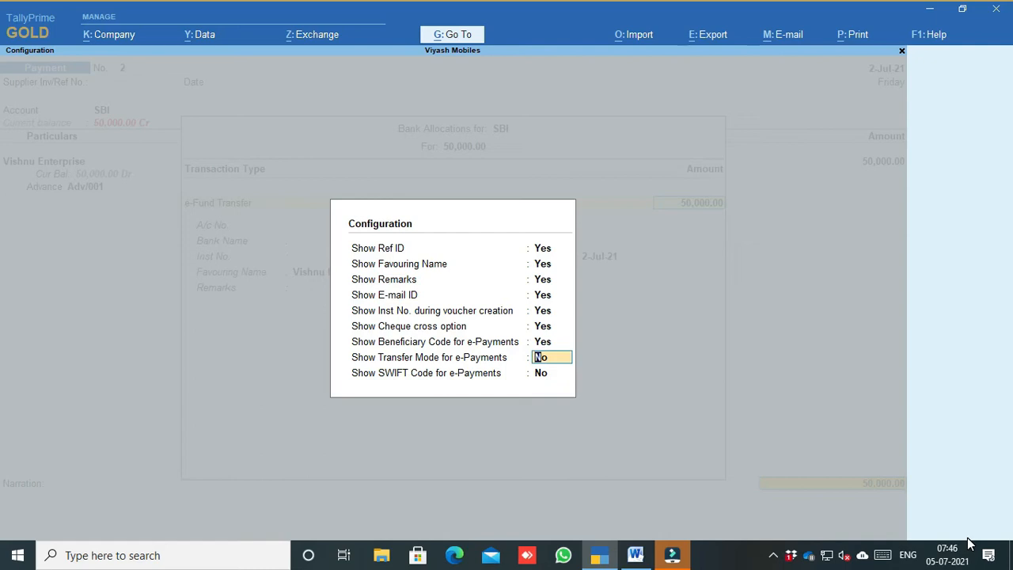
key("y")
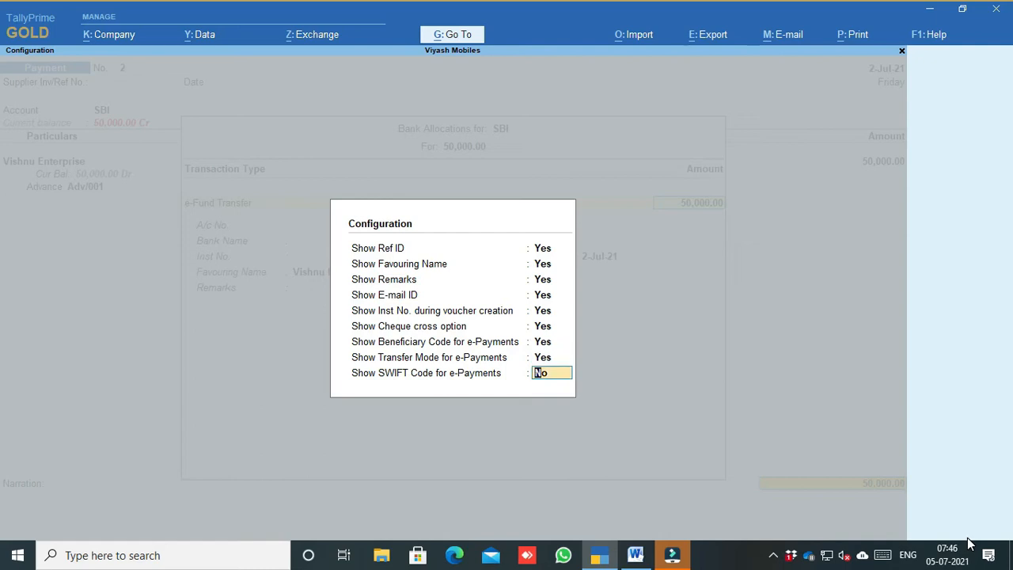
key("y")
key("Return")
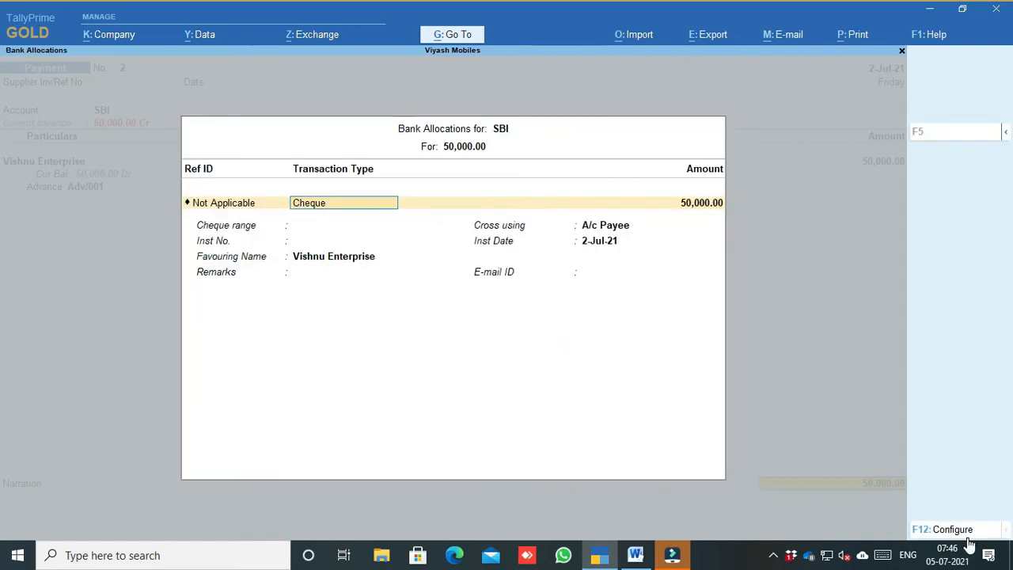
Step: Reselect e-Fund Transfer, keep 50,000.00 with Bank Name Not Applicable, and accept the allocation
key("space")
key("Down")
key("Down")
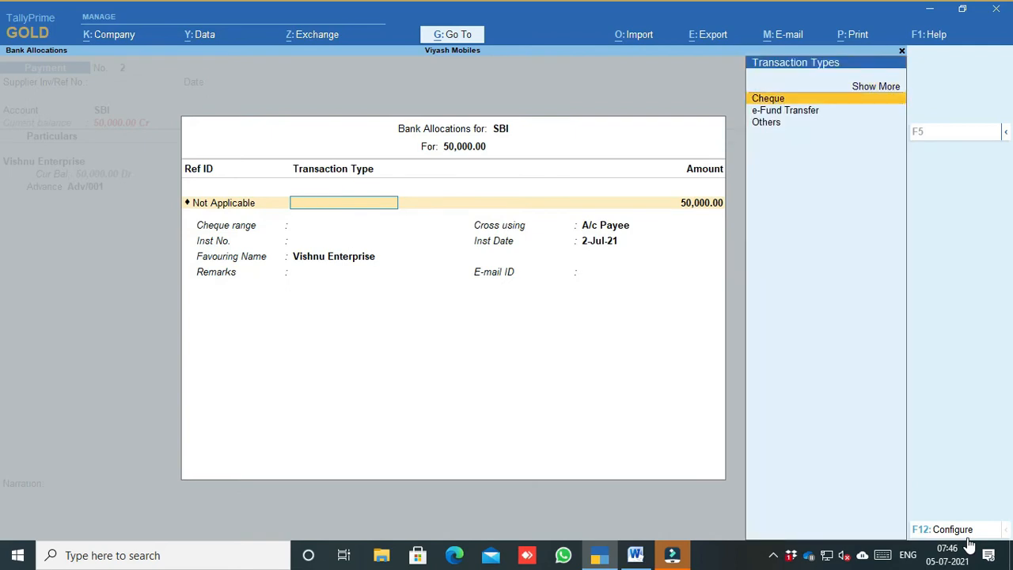
key("Down")
key("Return")
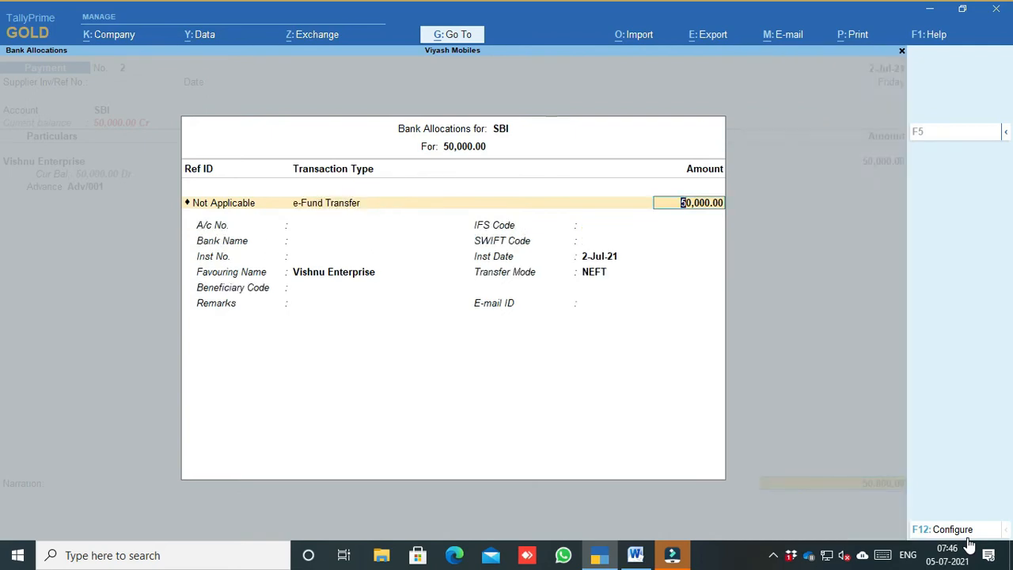
key("Return")
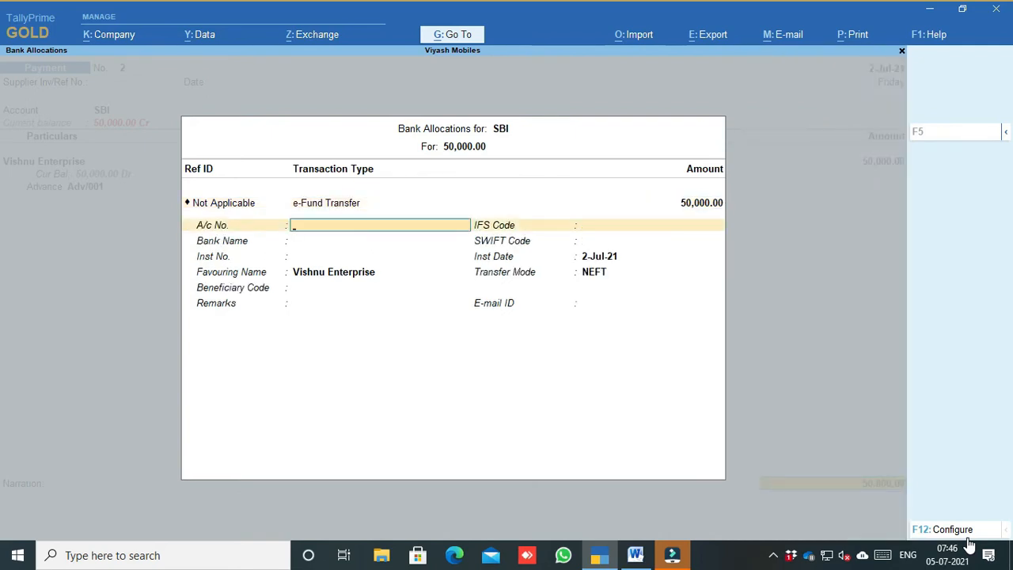
key("Return")
key("Return")
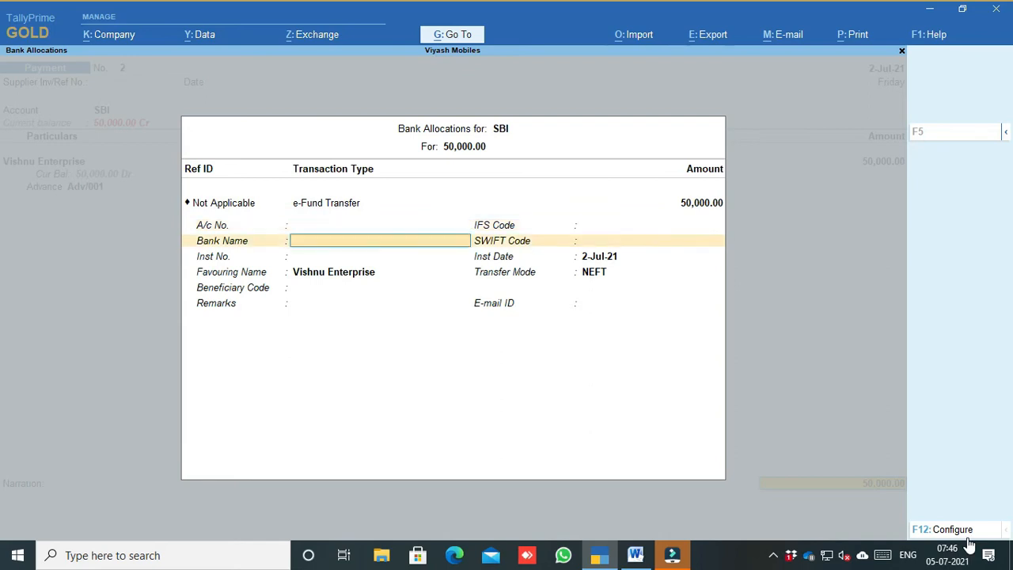
key("Return")
key("Return")
key("Return")
key("Return")
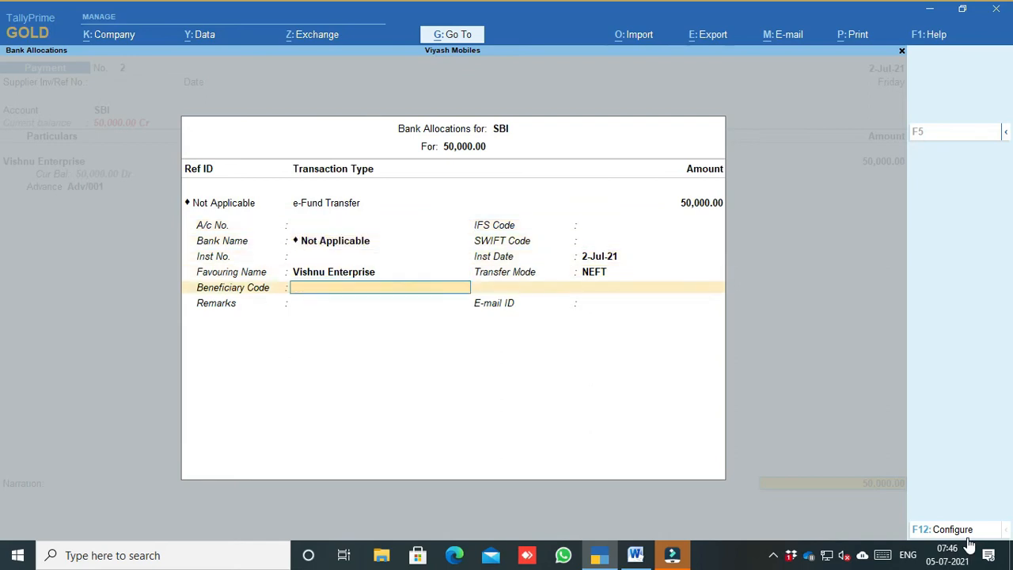
key("Return")
key("Return")
key("Return")
key("Return")
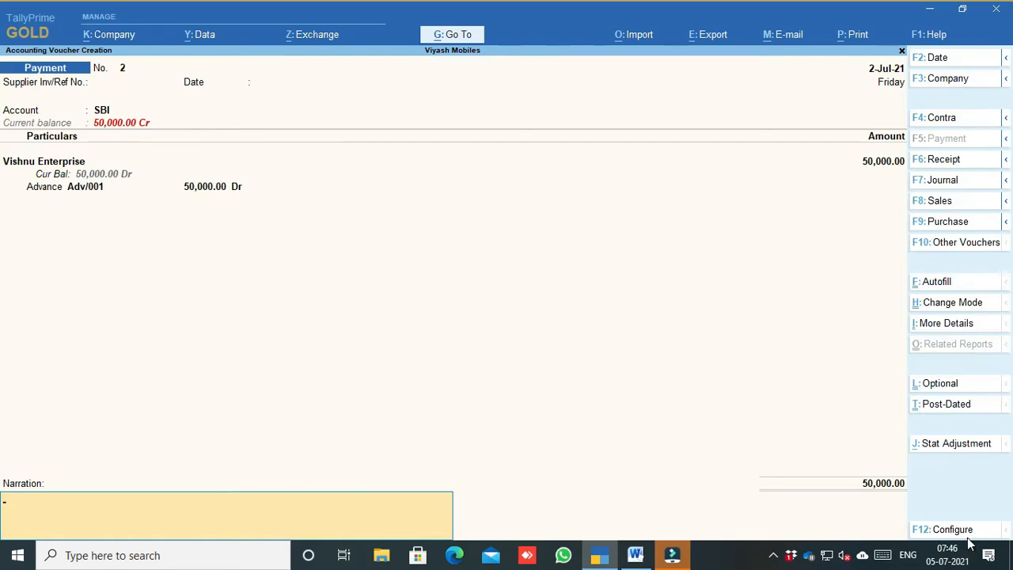
key("Return")
key("Return")
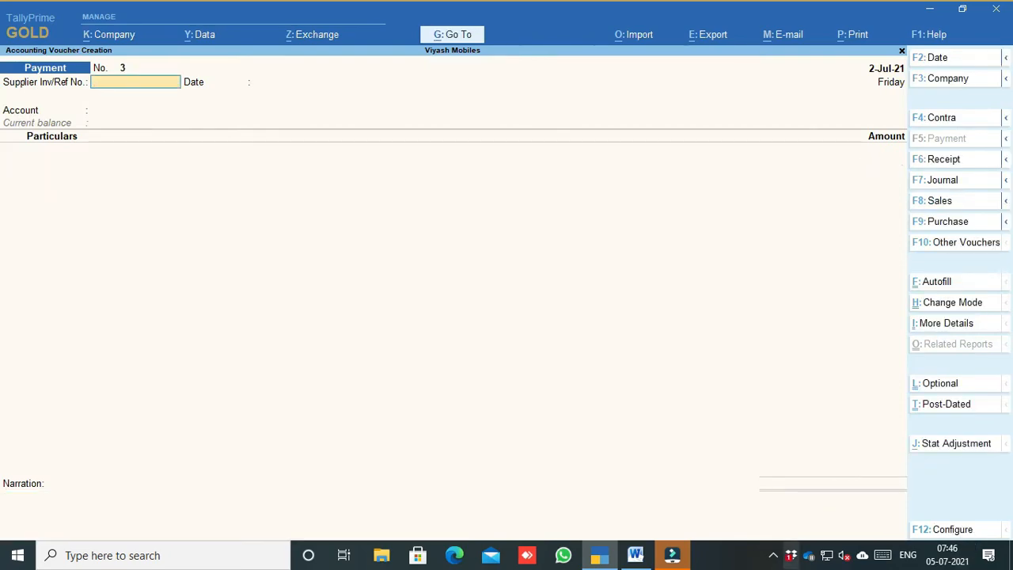
Step: Accept the 5-Jul-21 PDC issue date with blank note and remarks, then save payment voucher 3
left_click(635, 555)
scroll(514, 353, "down", 1)
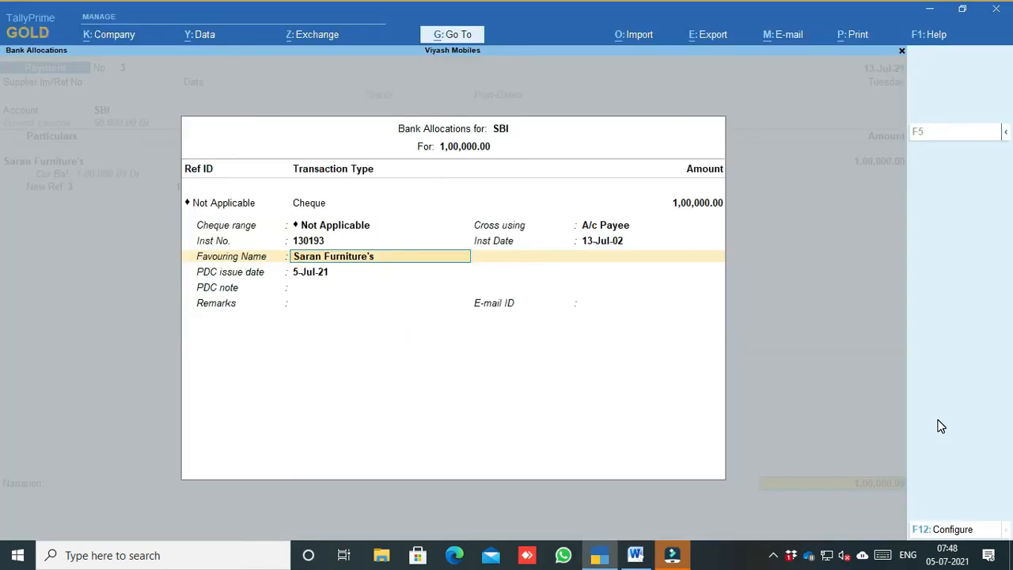
key("Return")
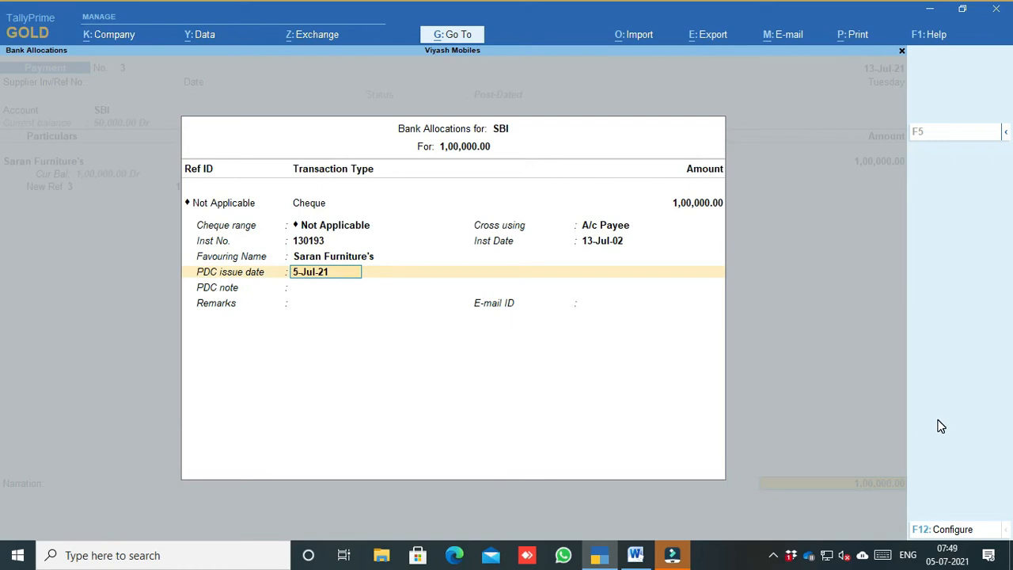
key("Return")
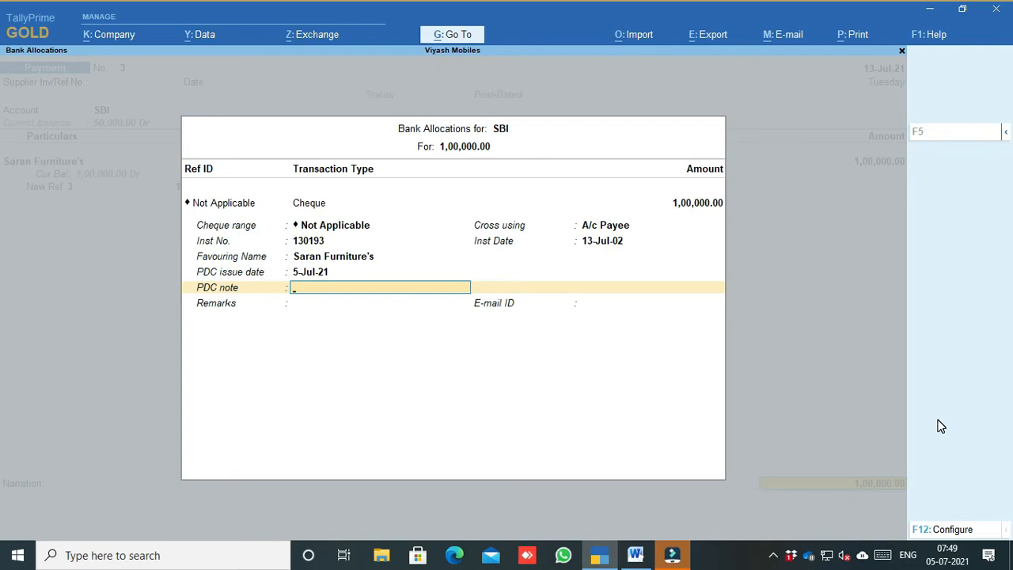
key("Return")
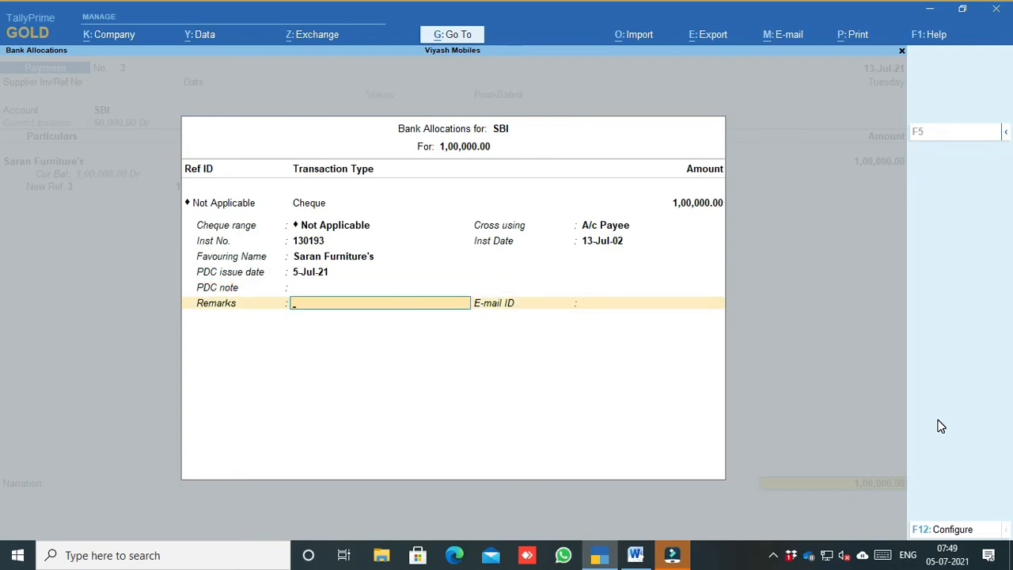
key("Return")
key("Return")
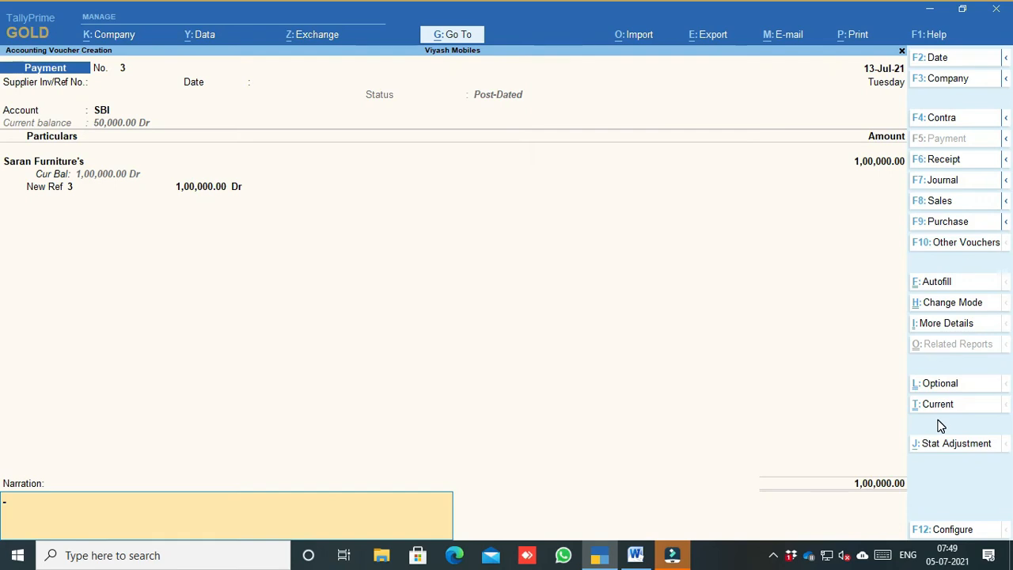
key("Return")
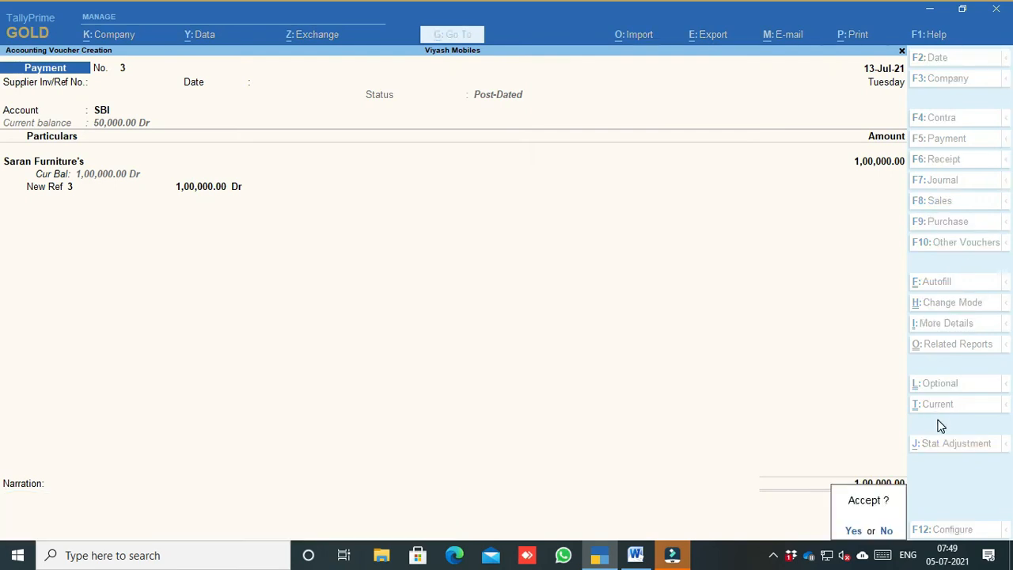
key("Return")
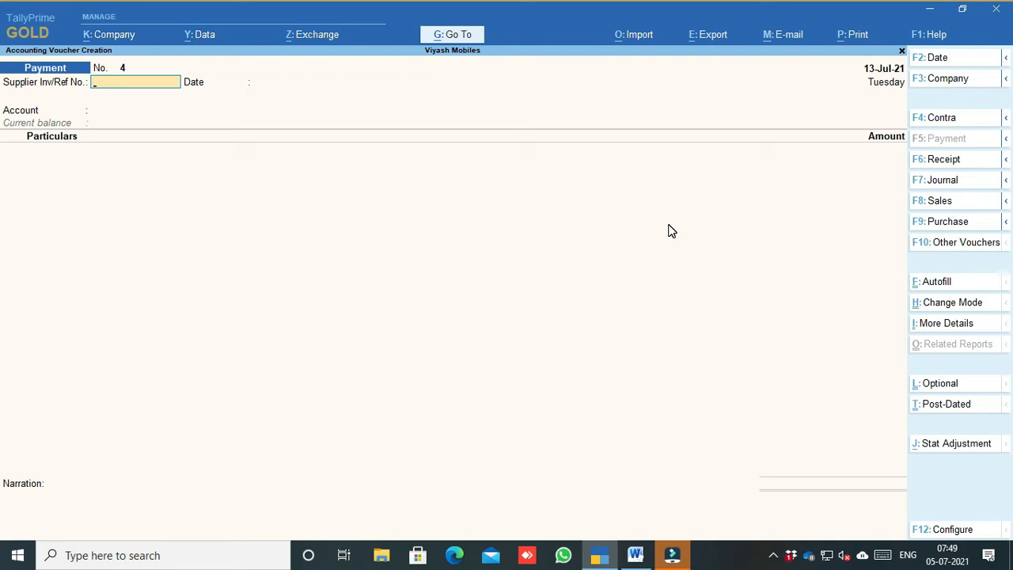
Step: Autofill Payment No. 4 as a Regular GST Stat Payment for 1-Jun-21 to 30-Jun-21
left_click(944, 286)
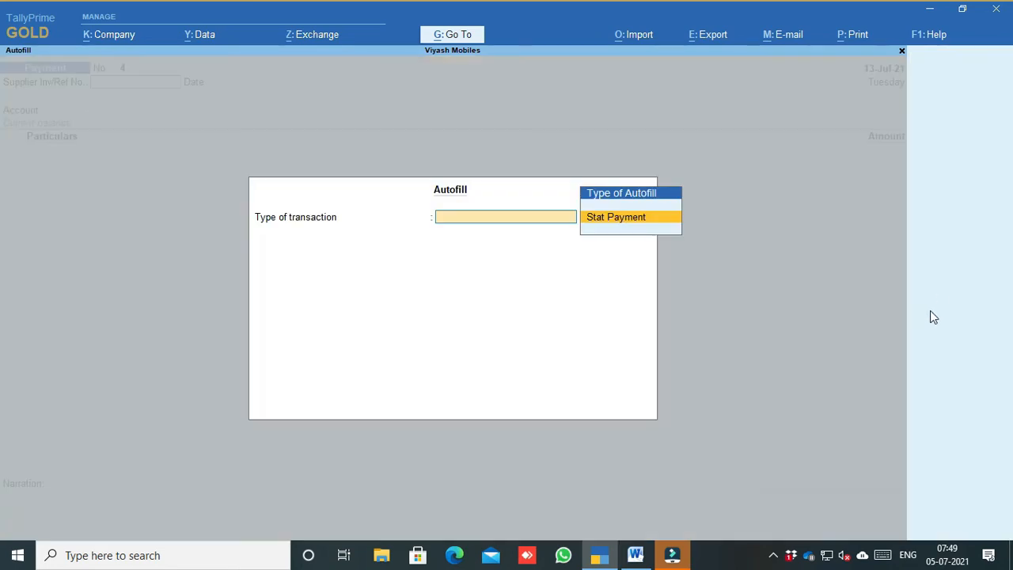
key("Return")
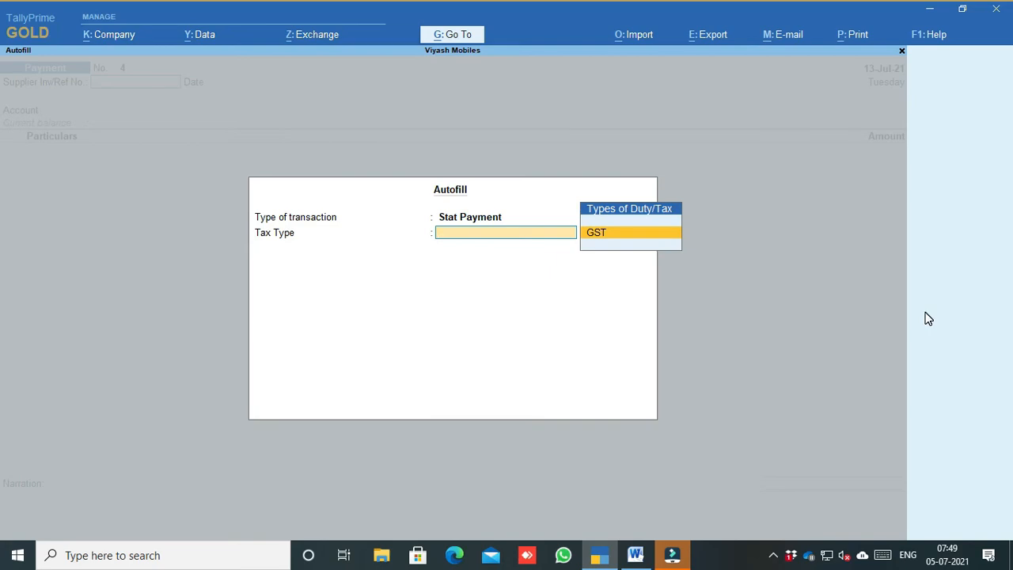
key("Return")
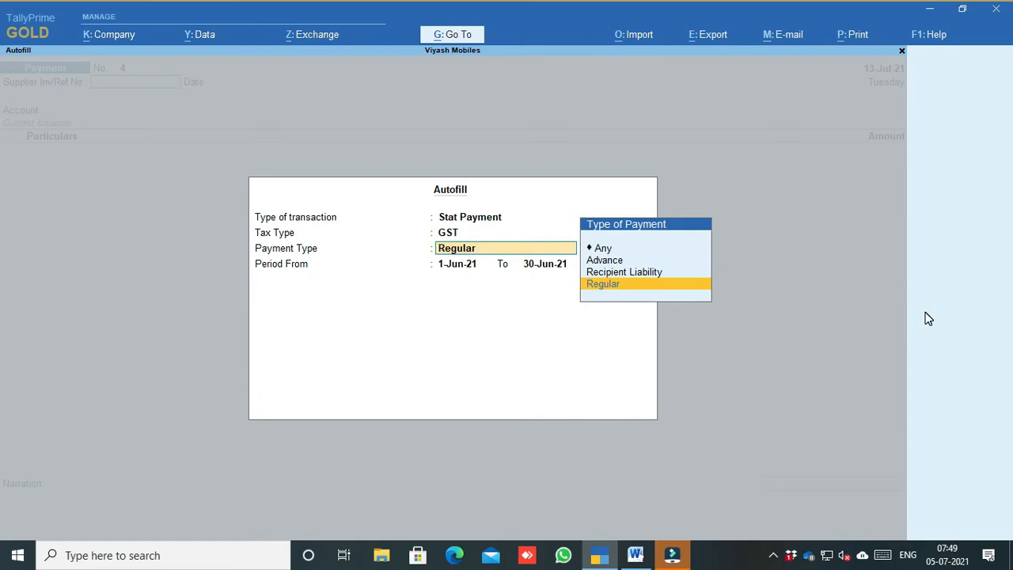
key("Up")
key("Up")
key("Down")
key("Down")
key("Return")
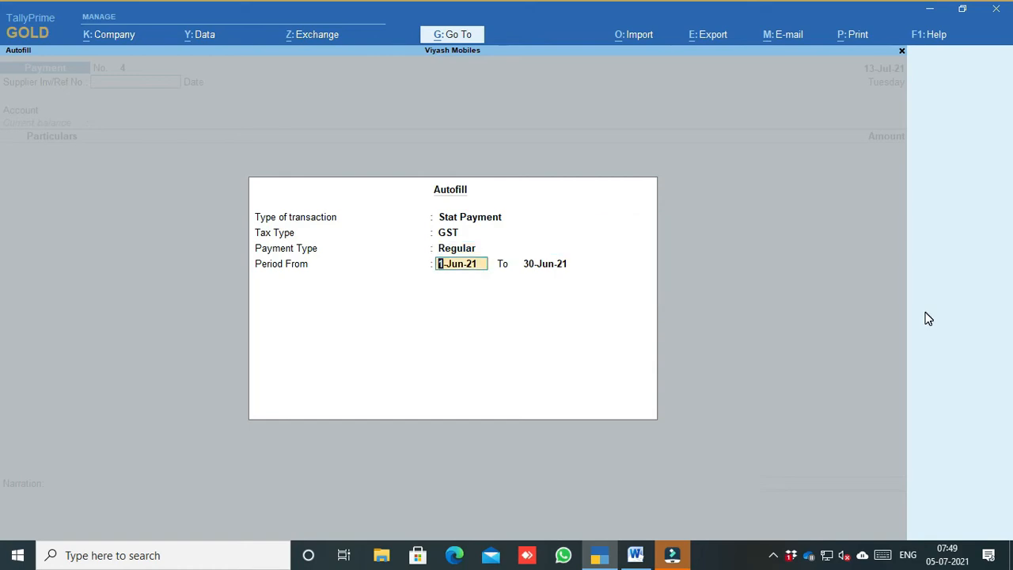
key("Return")
key("Return")
key("Return")
key("Return")
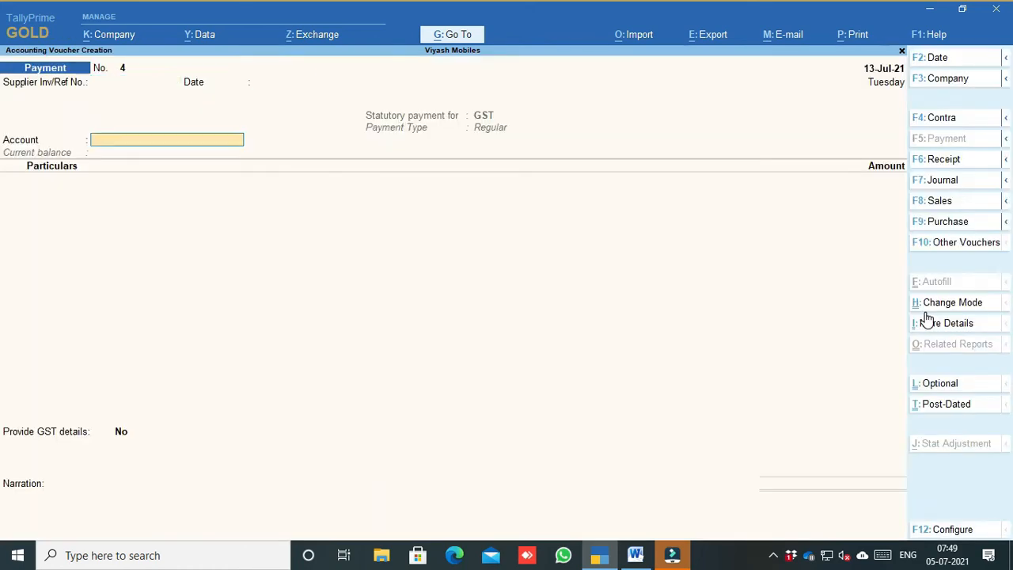
Step: Pay from SBI with CGST 686 and SGST 2,686, totalling 3,372.00
key("Down")
key("Down")
key("Return")
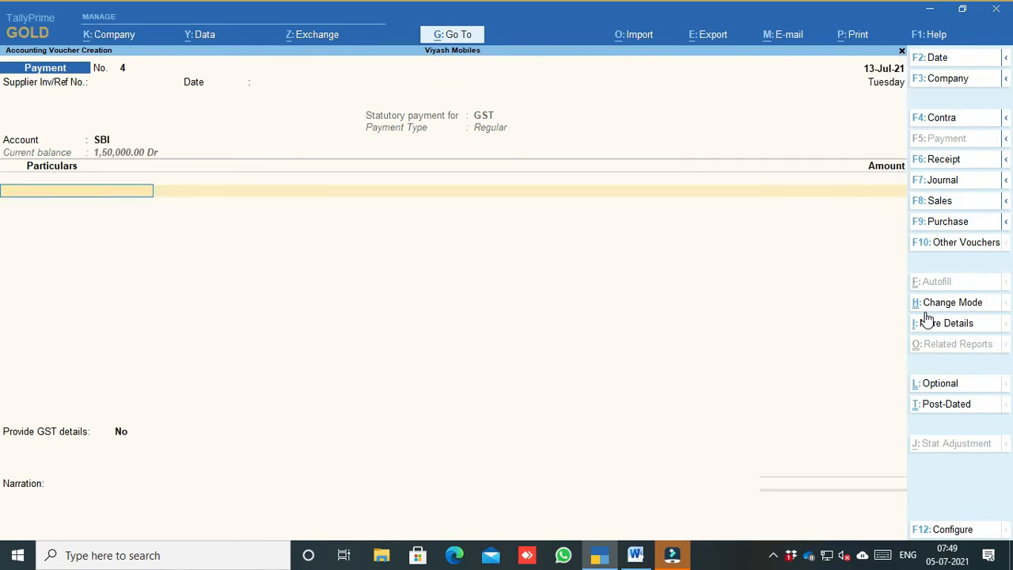
type("cgst")
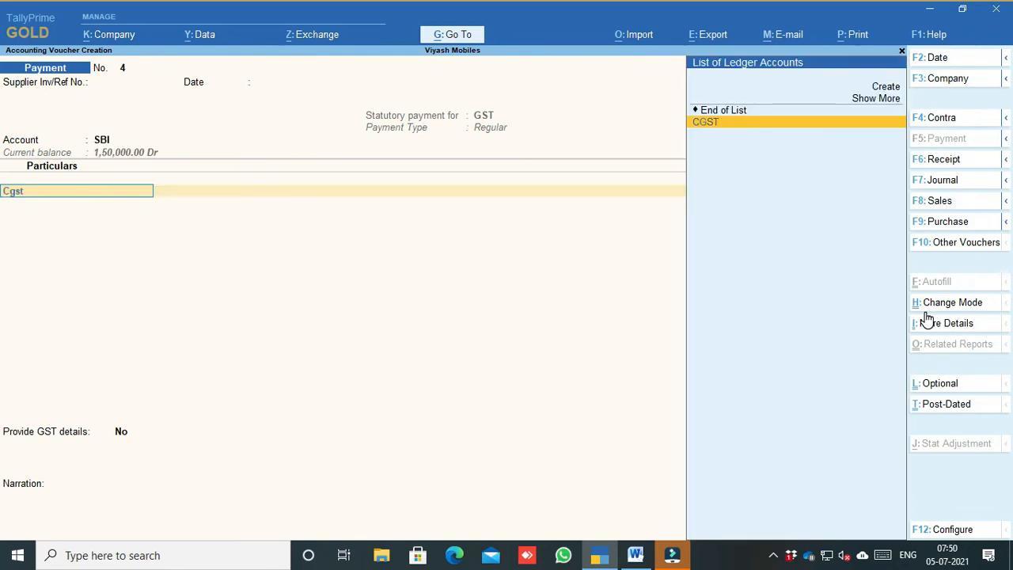
key("Return")
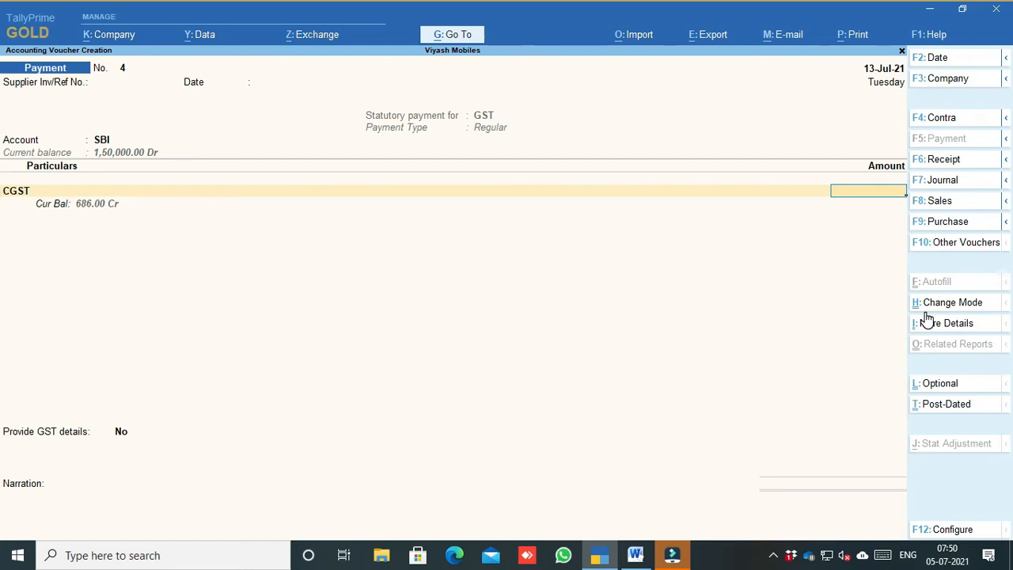
type("686")
key("Return")
type("sg")
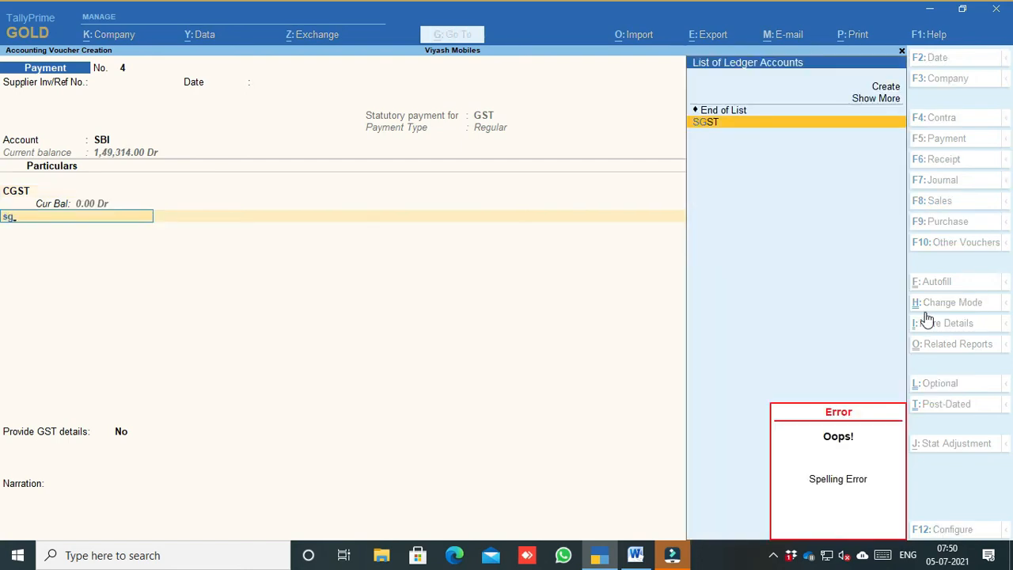
key("Return")
type("2686")
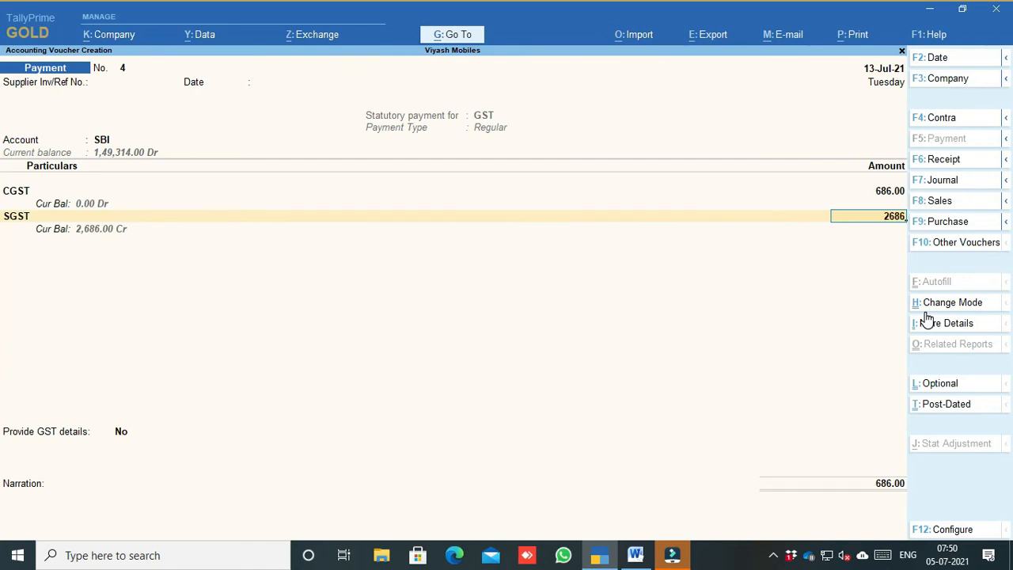
key("Return")
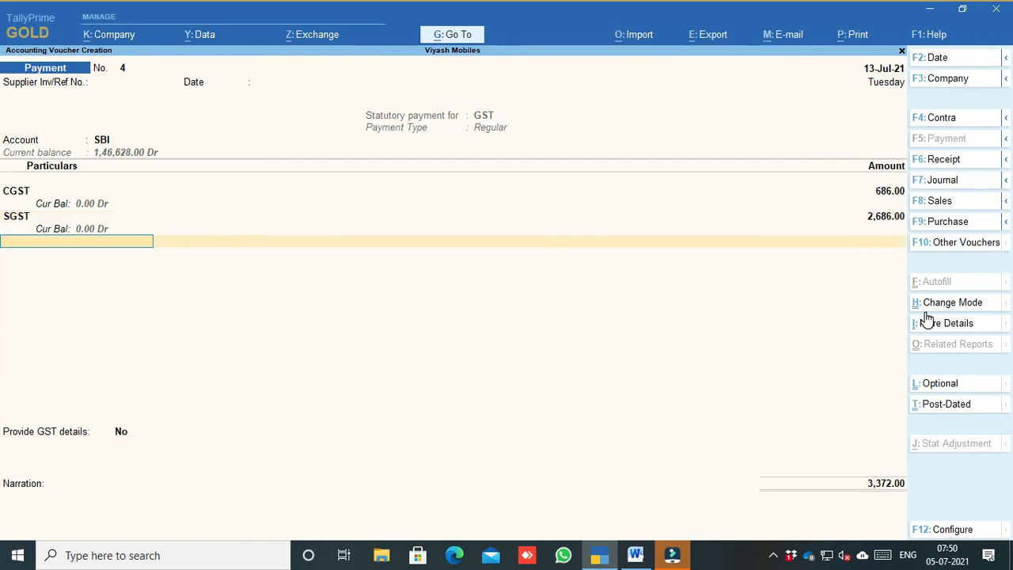
key("Return")
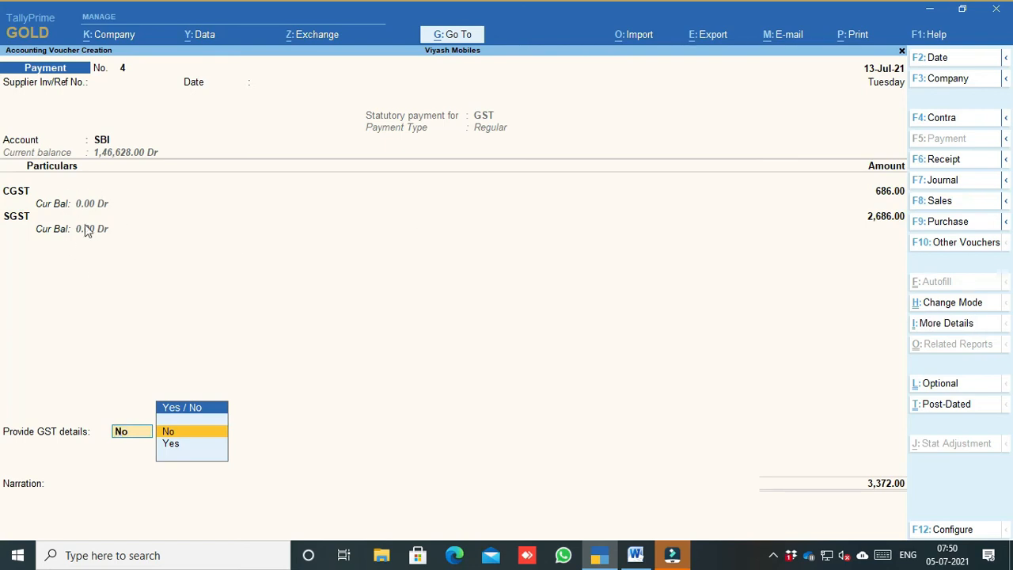
Step: Set Provide GST details to Yes and choose Net Banking as the payment mode
key("Down")
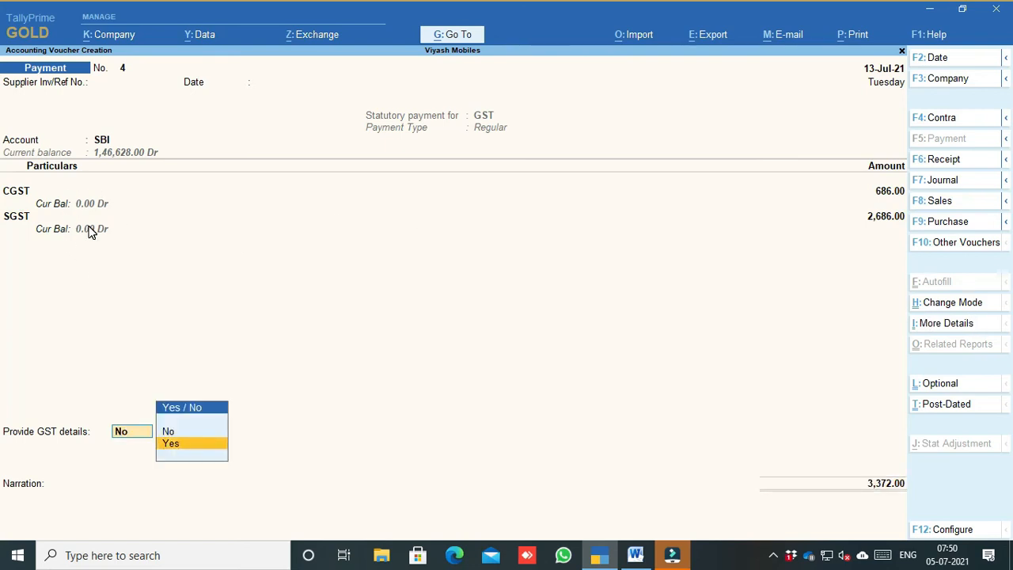
key("Return")
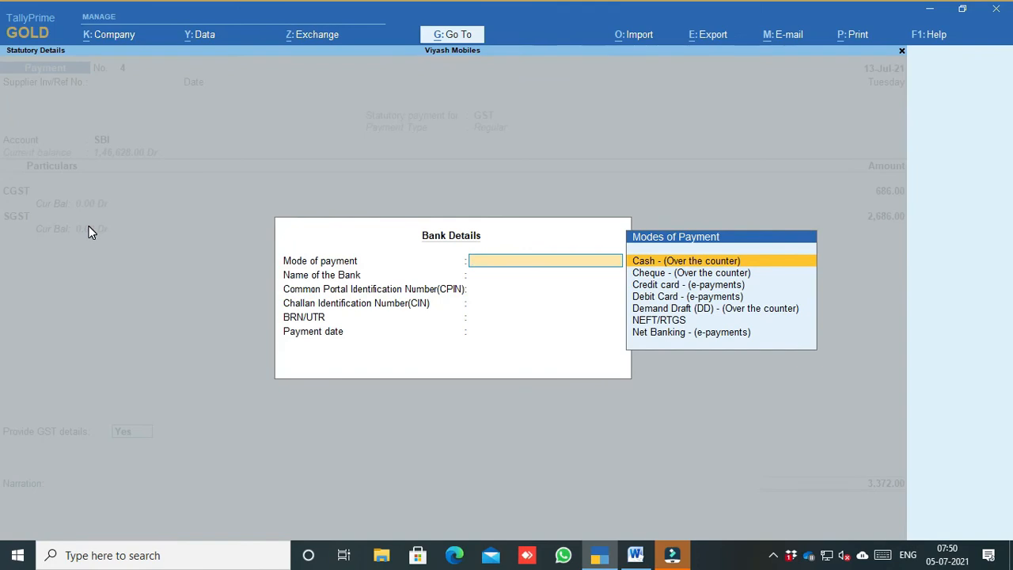
key("Down")
key("Down")
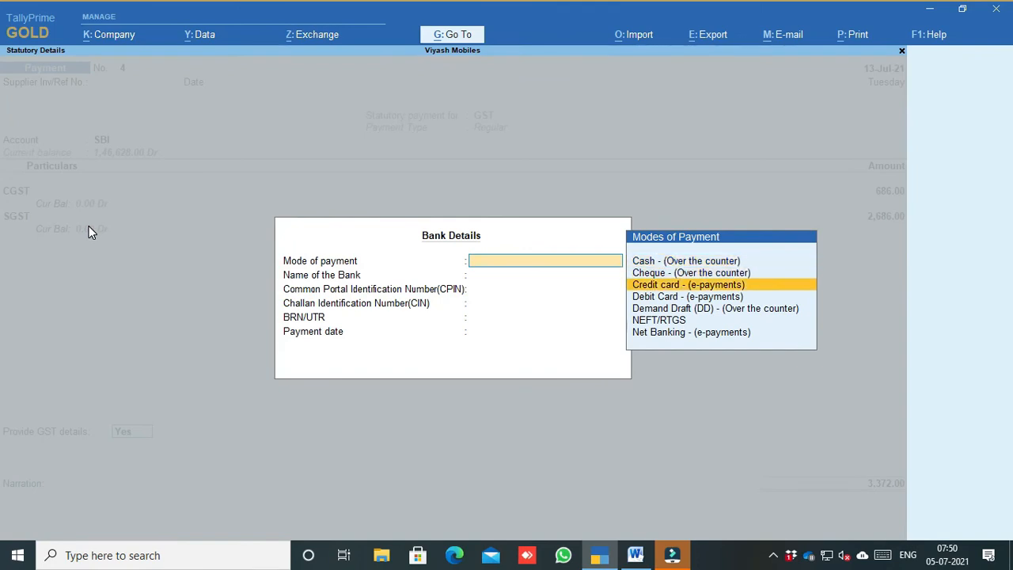
key("Down")
key("Down")
key("Down")
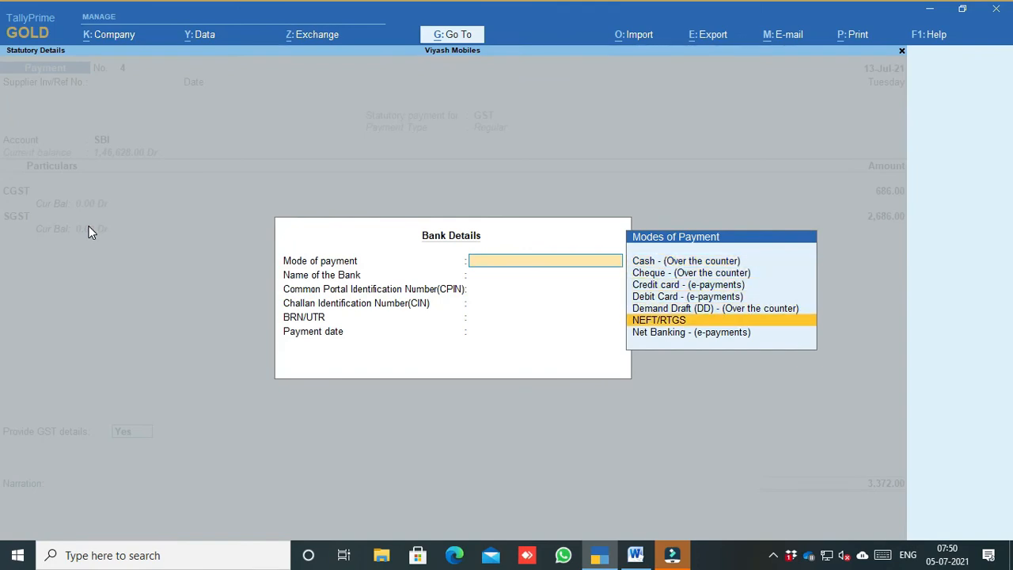
key("Return")
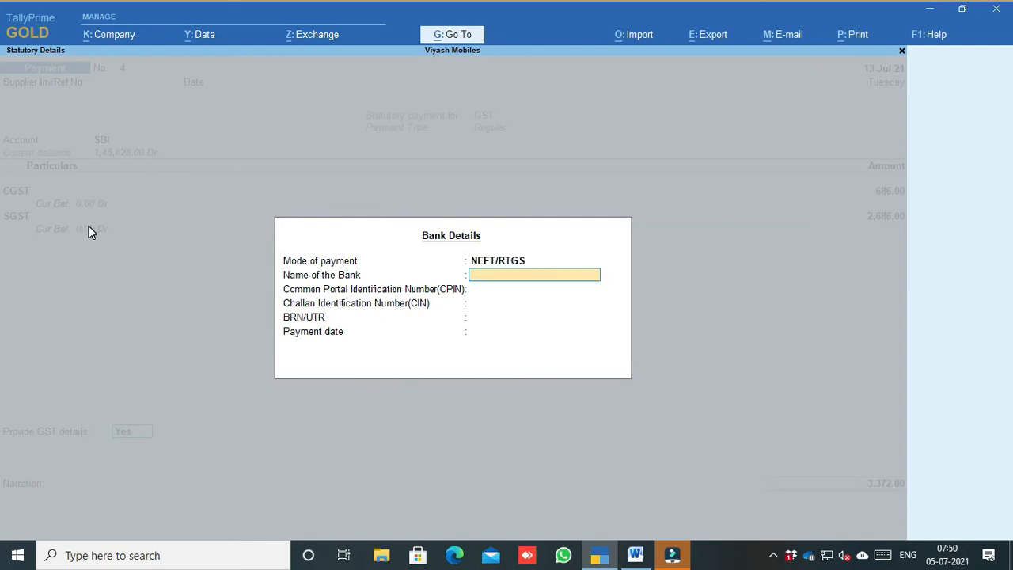
key("BackSpace")
key("Down")
key("Return")
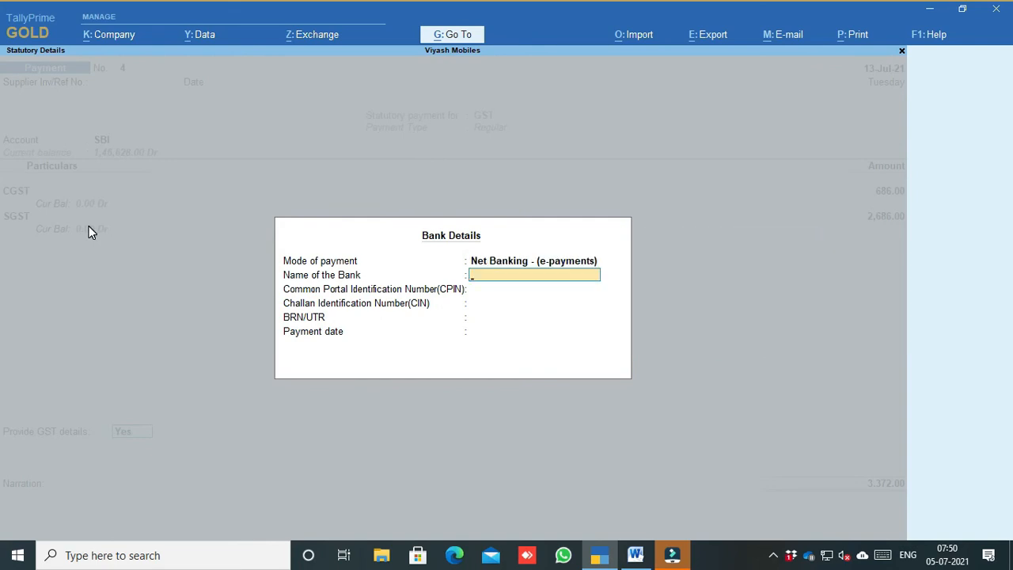
Step: Leave bank name, CPIN, CIN and UTR blank, finish bank allocations and save the voucher
key("Return")
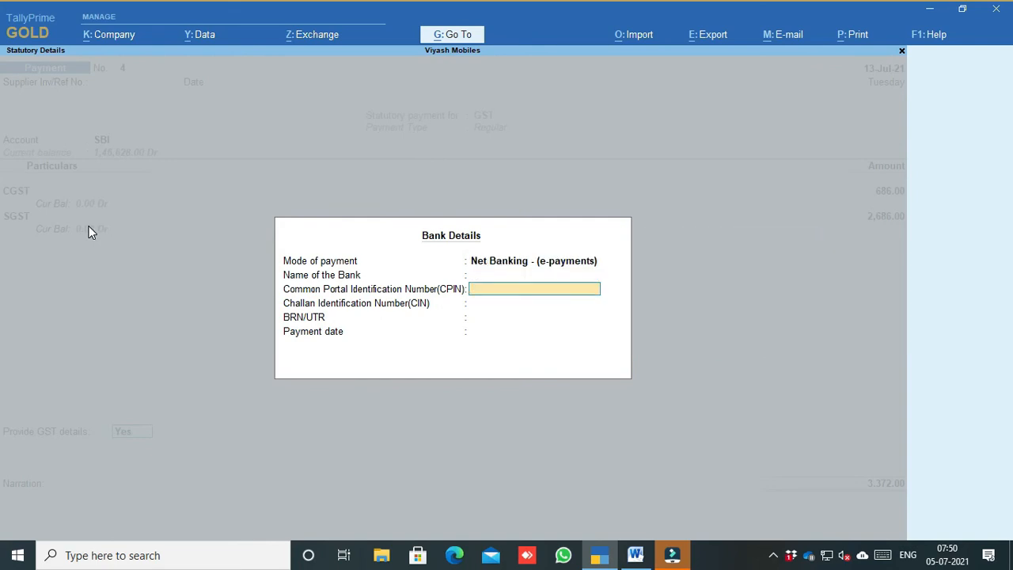
key("Return")
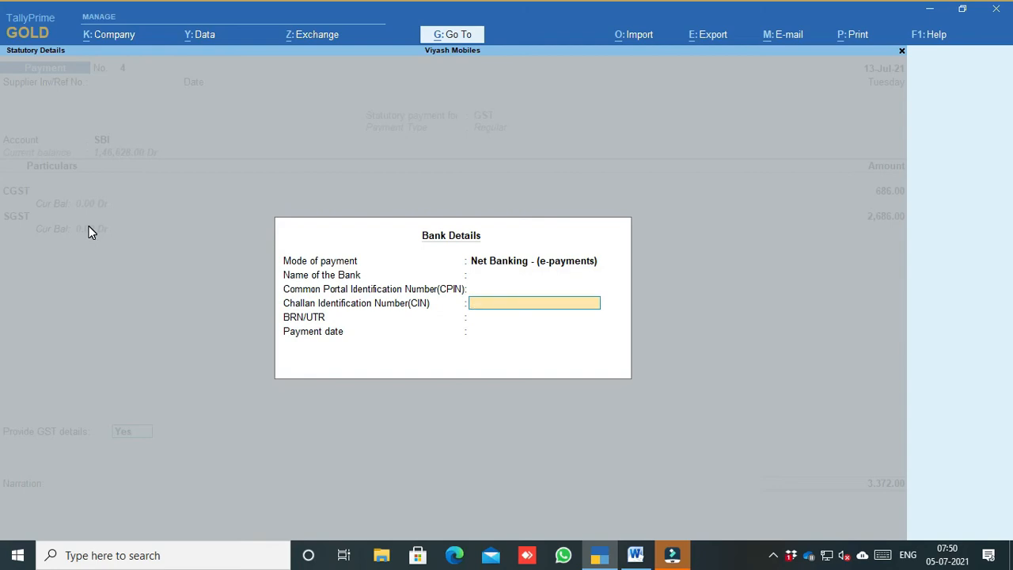
key("Return")
key("Return")
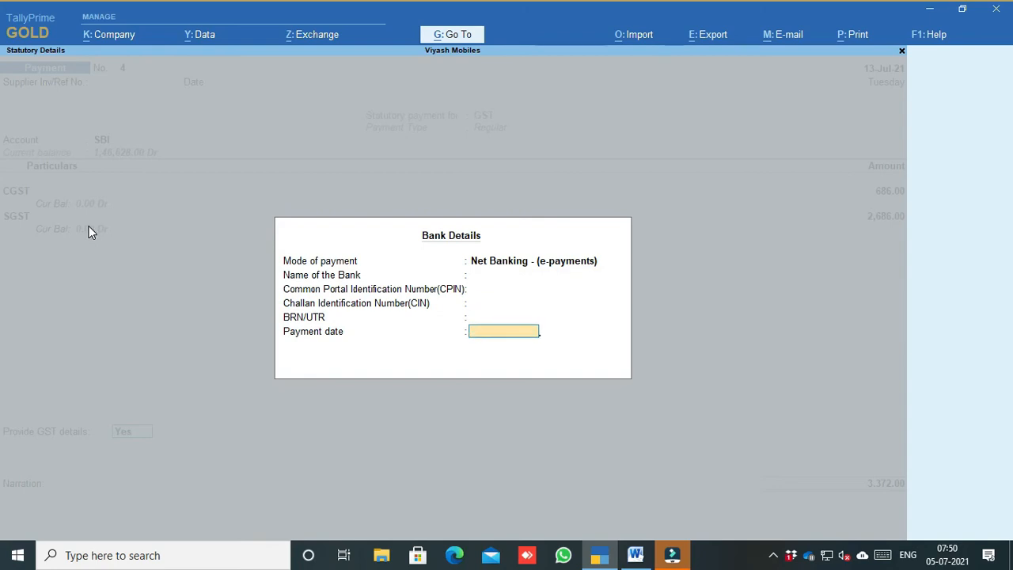
key("Return")
key("Return")
key("Return")
key("Return")
key("Return")
key("Return")
key("Return")
key("Return")
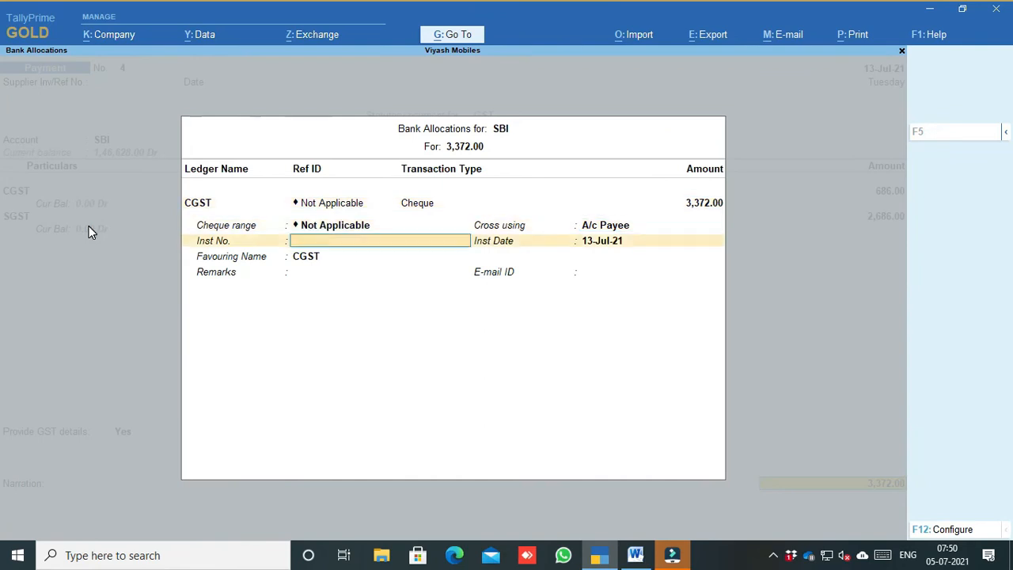
key("Return")
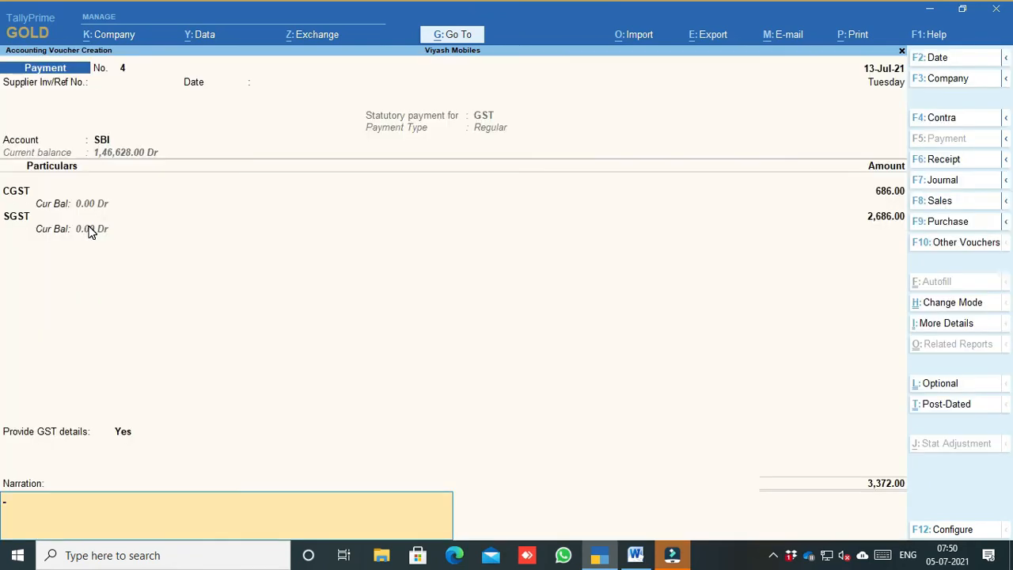
key("Return")
key("Return")
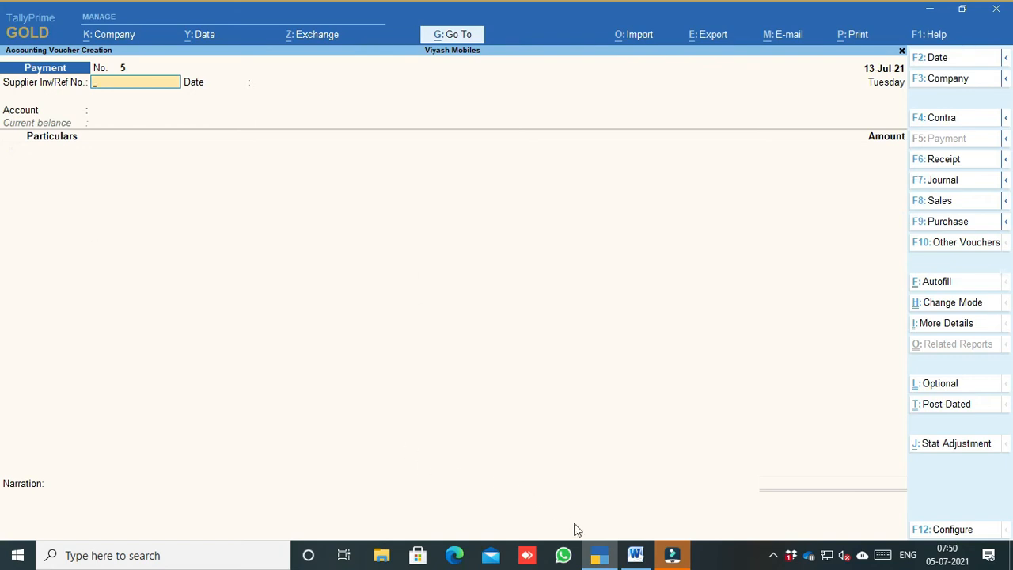
left_click(636, 555)
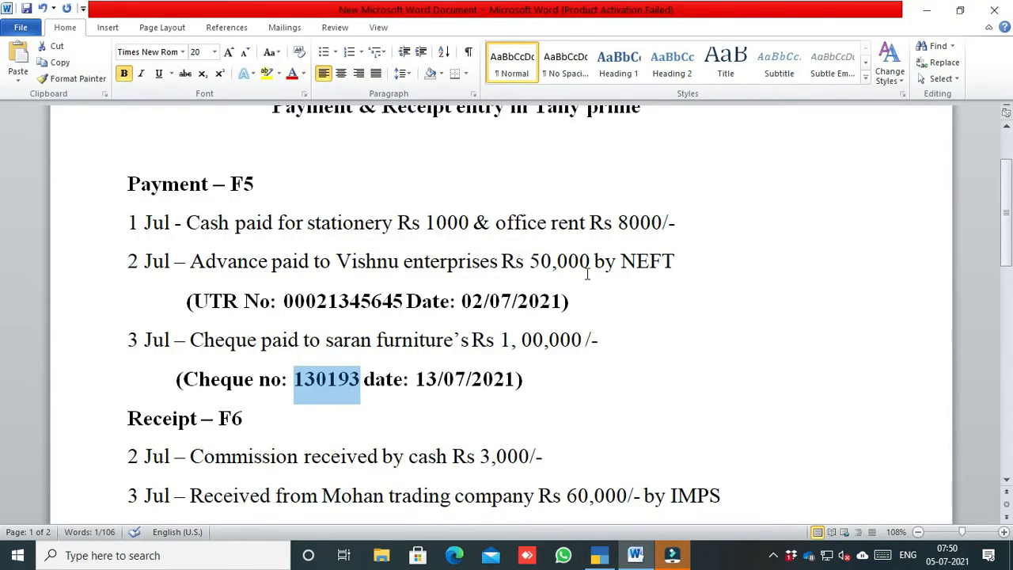
Step: Scroll the Word notes down to the Receipt – F6 entries, then return to TallyPrime
scroll(376, 320, "down", 1)
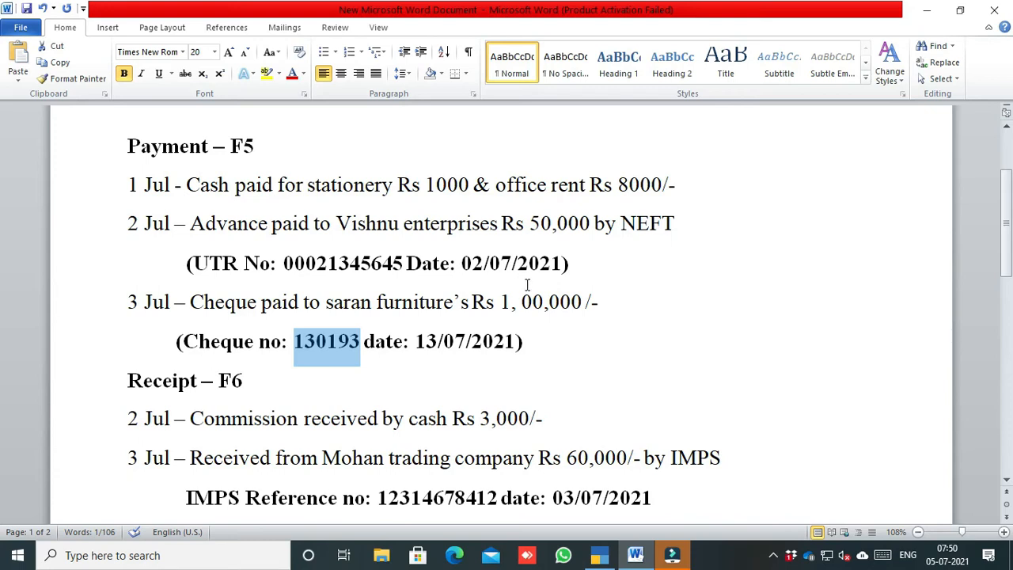
scroll(527, 285, "down", 1)
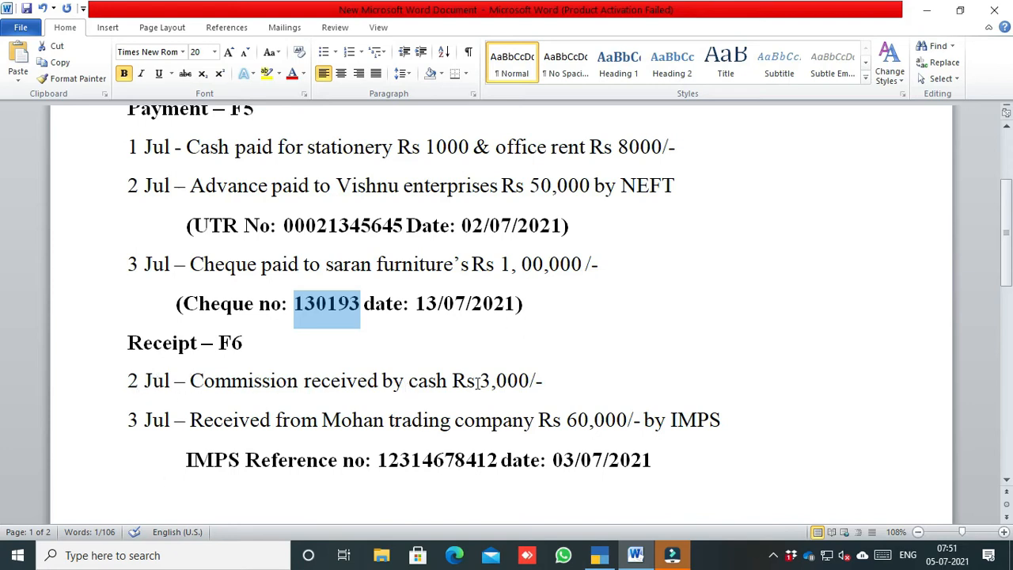
left_click(599, 555)
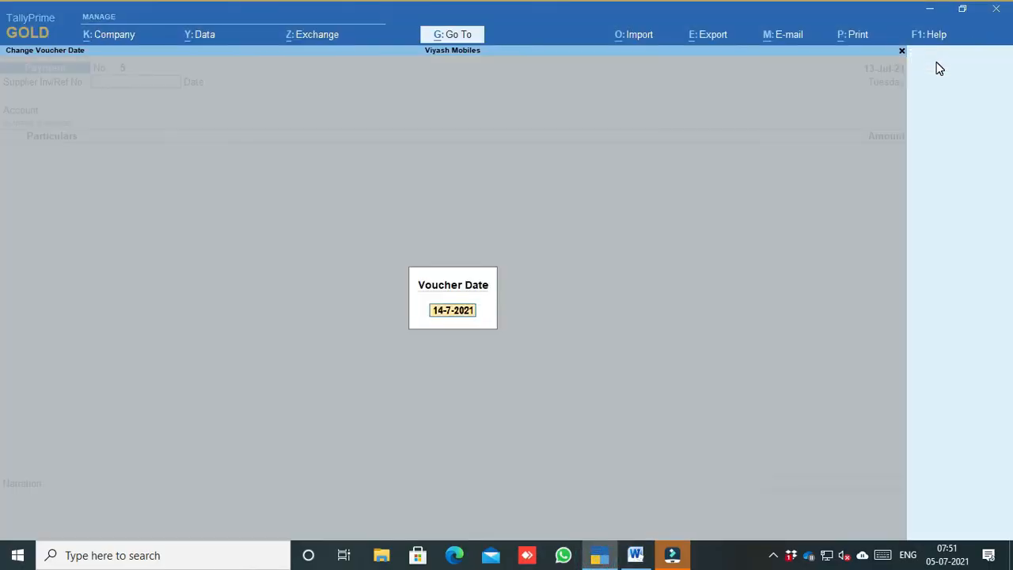
Step: Start a Receipt voucher dated 2-Jul-21 with Cash as the account
type("2-7")
key("Return")
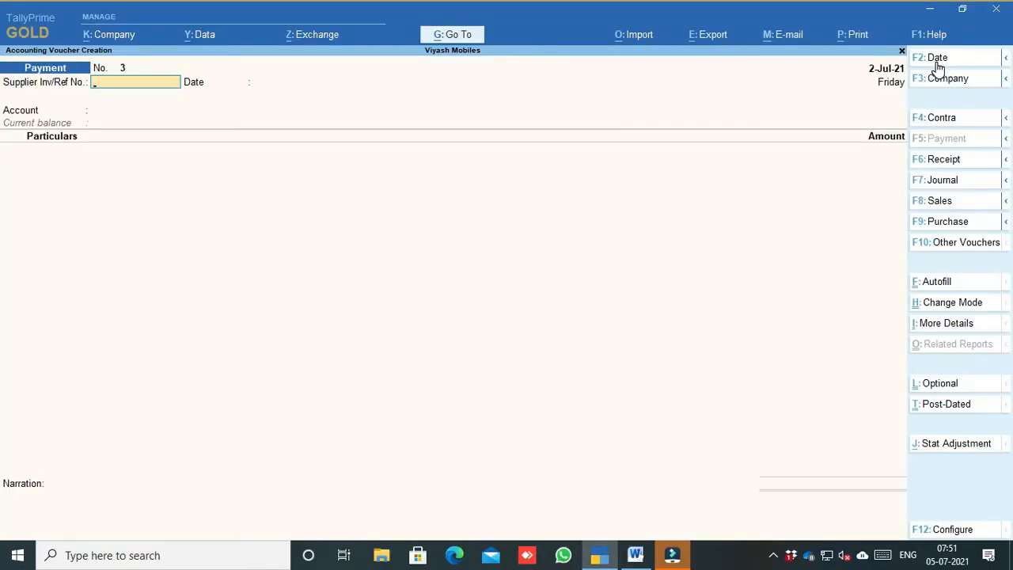
left_click(942, 166)
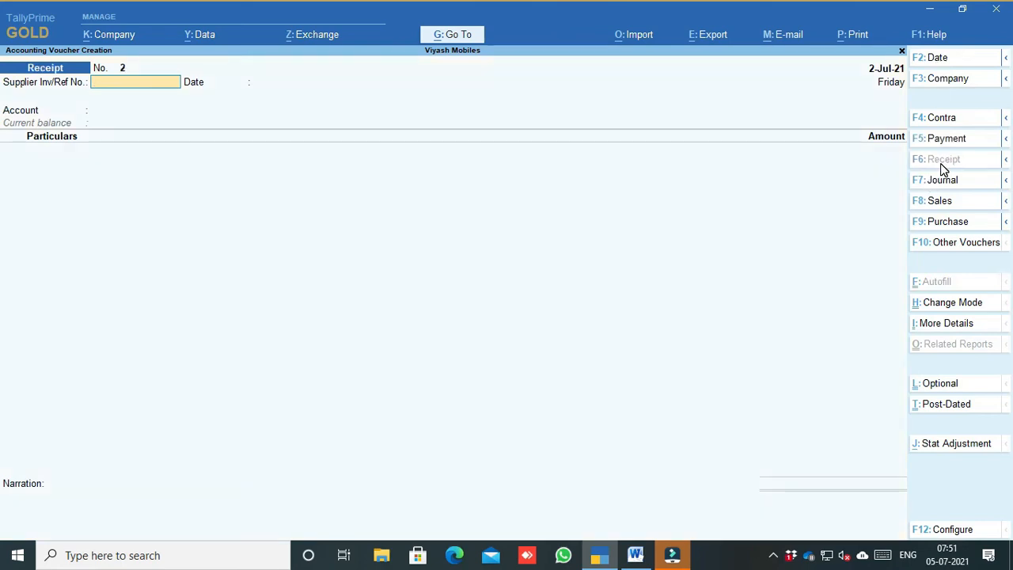
key("Return")
key("Return")
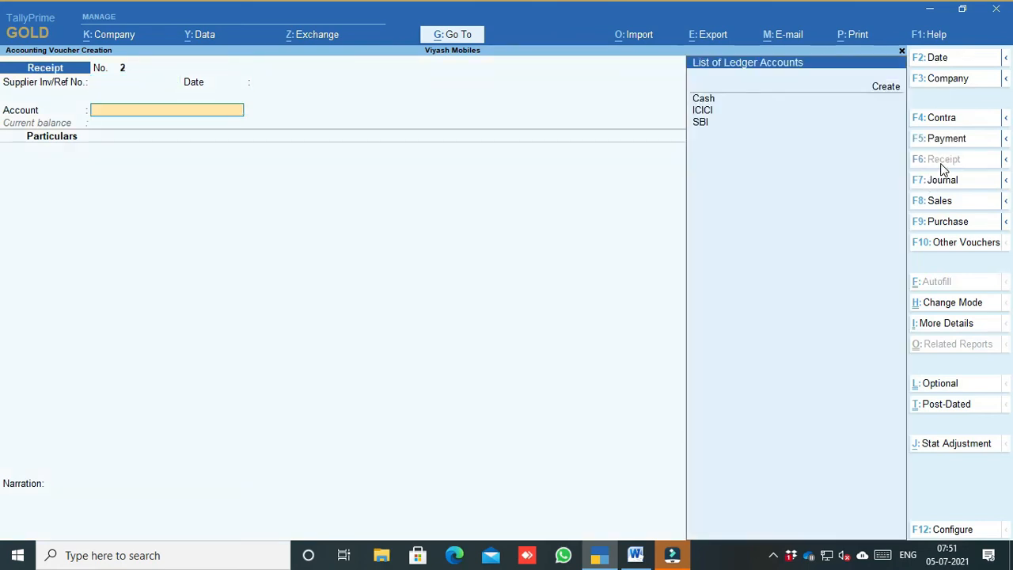
key("Down")
key("Return")
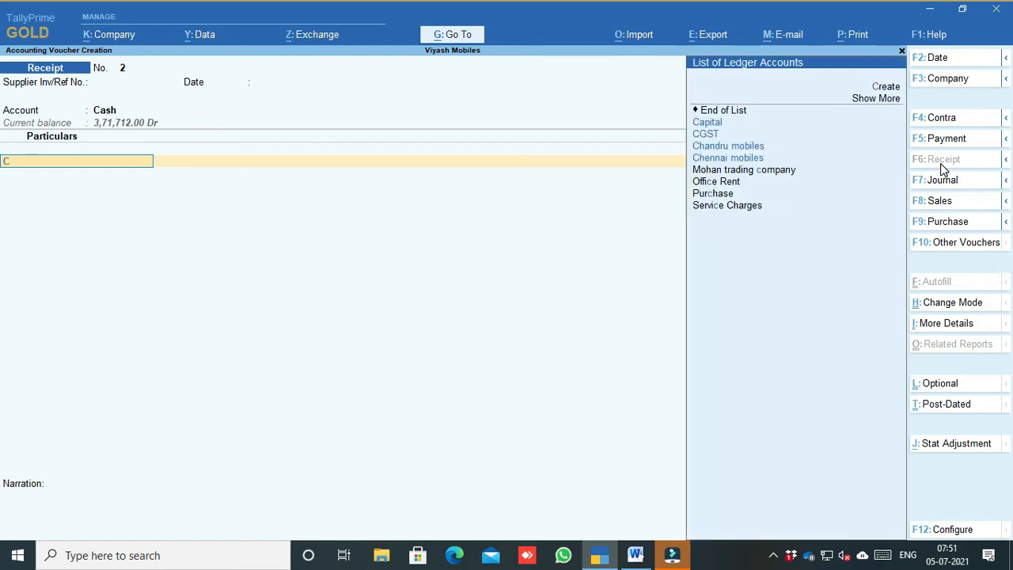
Step: Create a Commission ledger under Indirect Incomes with GST Not Applicable
type("C")
key("BackSpace")
key("alt+c")
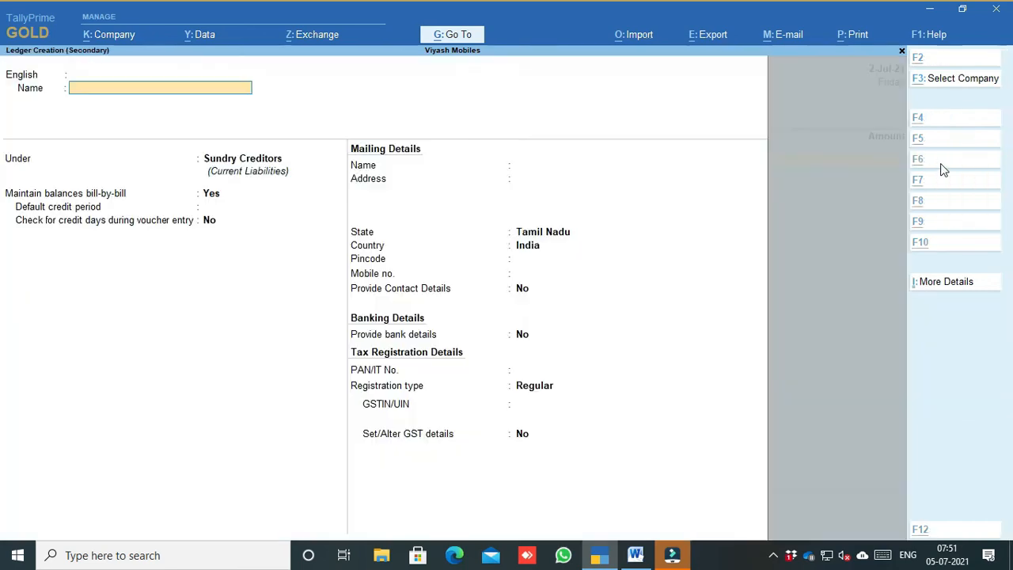
type("Commiss")
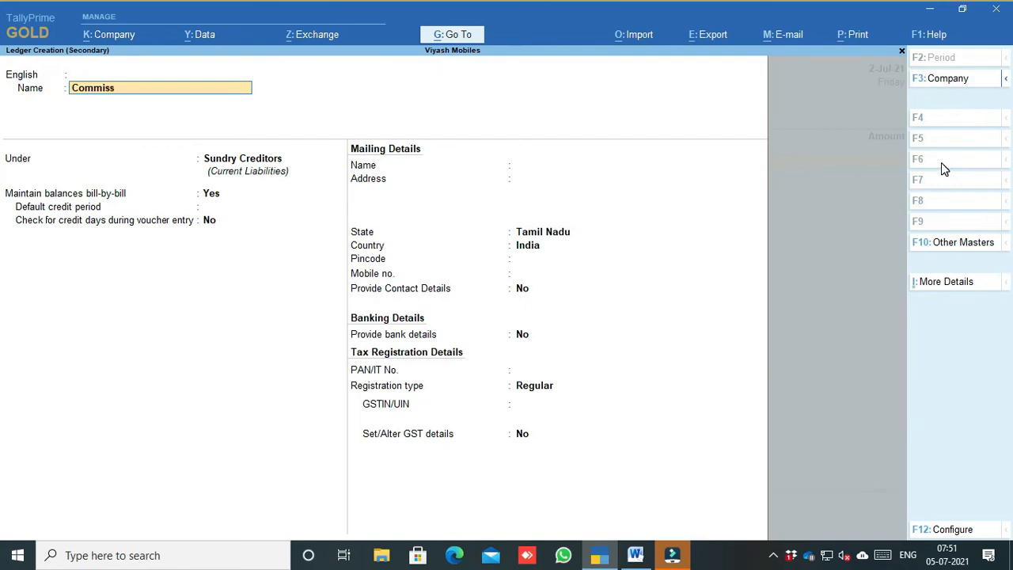
type("ion")
key("Return")
key("Return")
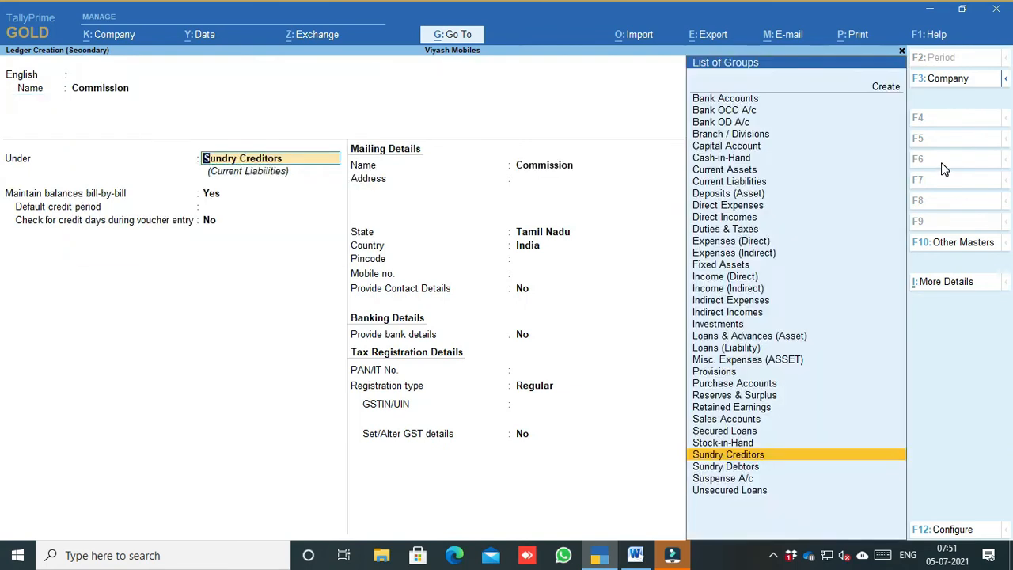
type("Indi")
key("Down")
key("Down")
key("Return")
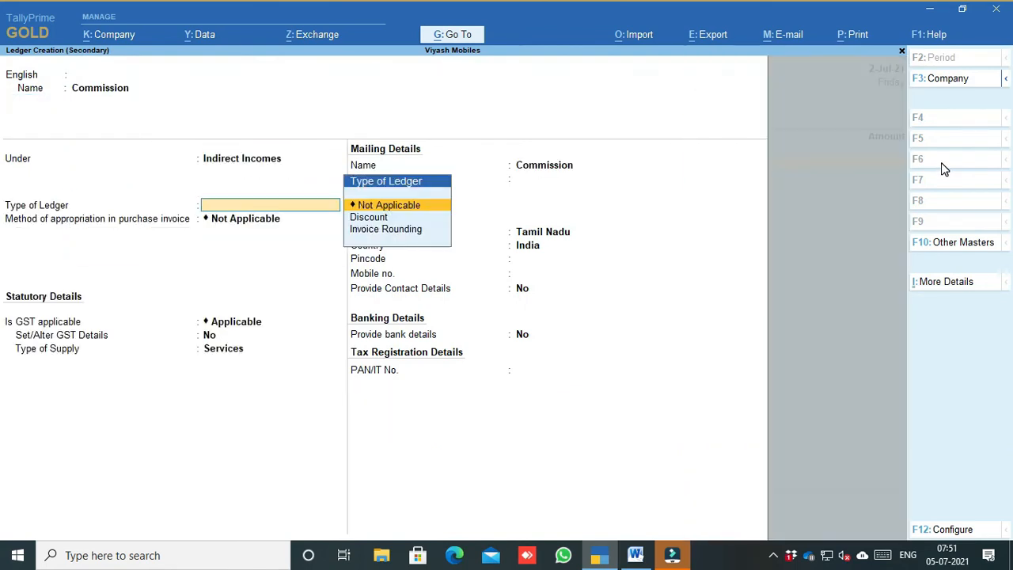
key("Return")
key("Return")
key("BackSpace")
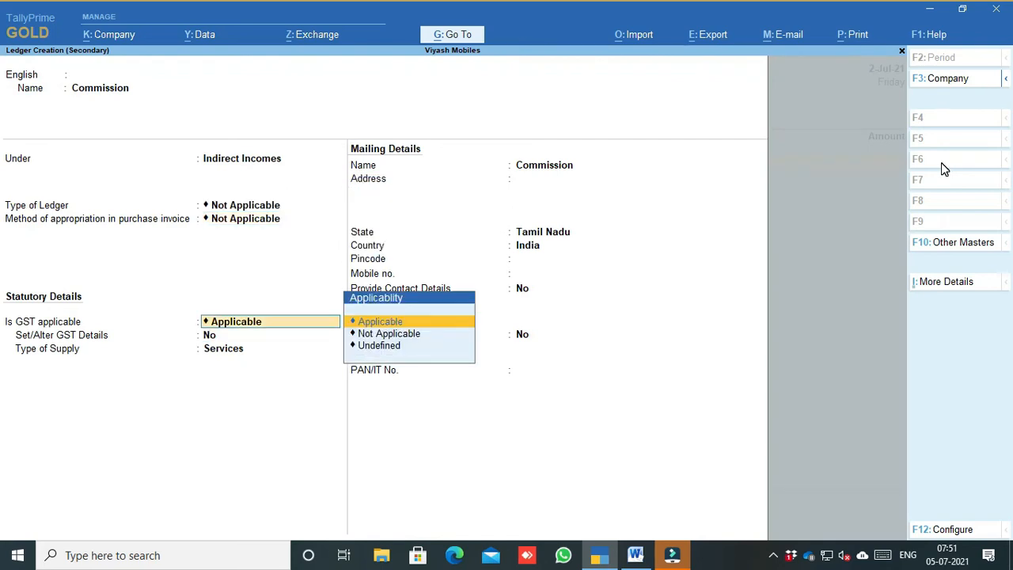
key("Down")
key("Return")
key("Return")
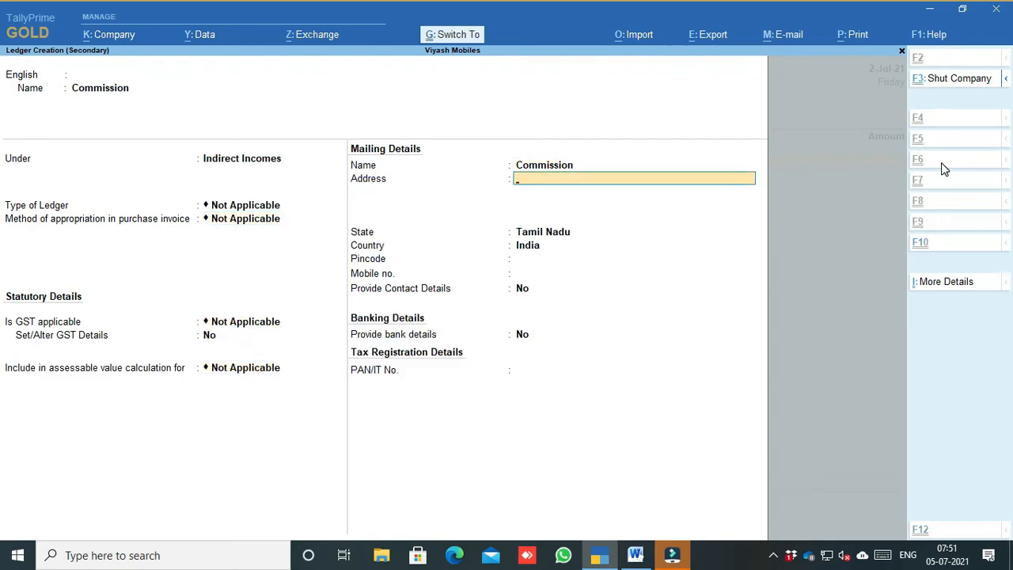
key("ctrl+a")
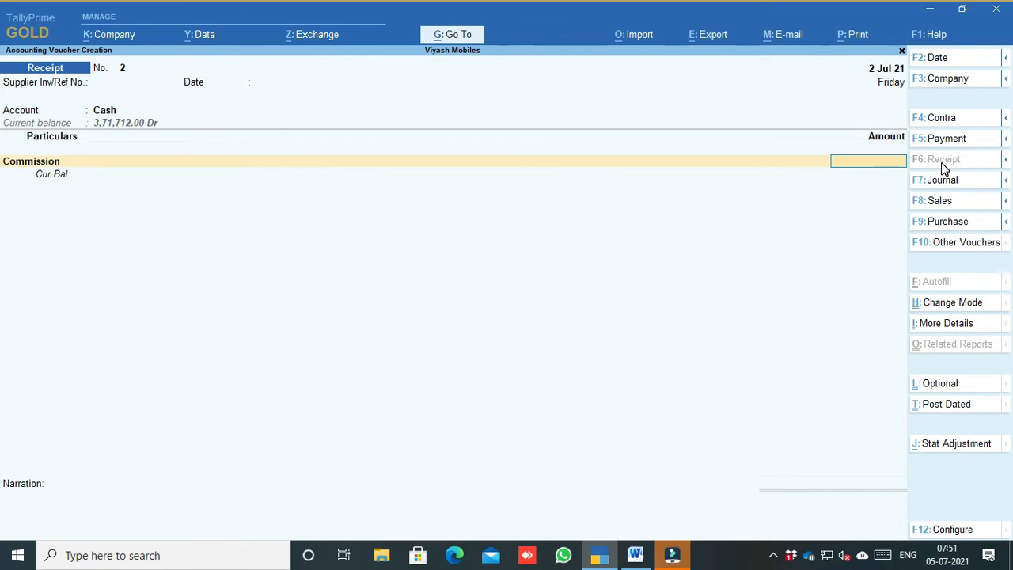
Step: Credit Commission 3,000.00 against Cash, save Receipt No. 2, and bring the Word notes forward
type("3000")
key("Return")
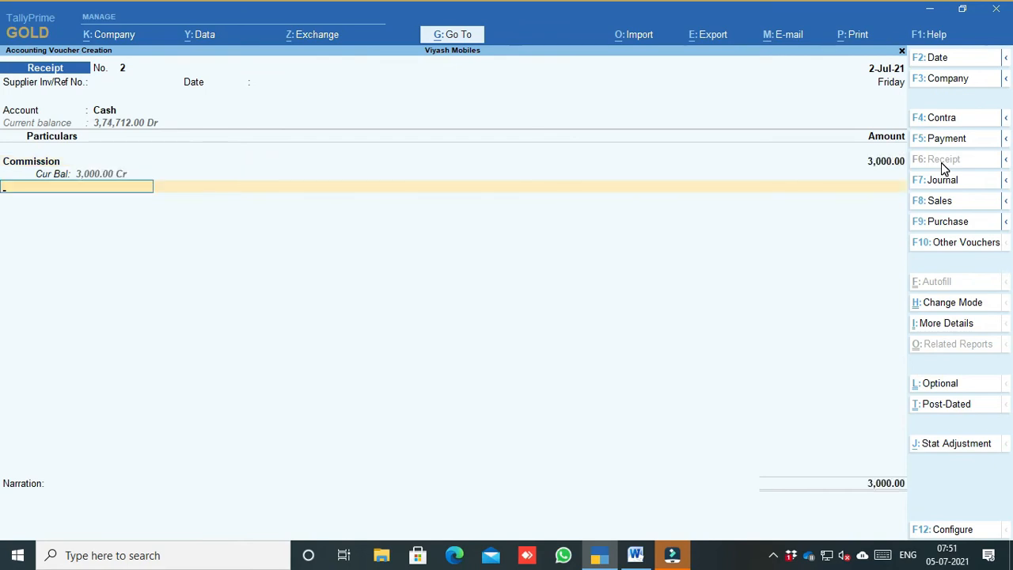
key("Return")
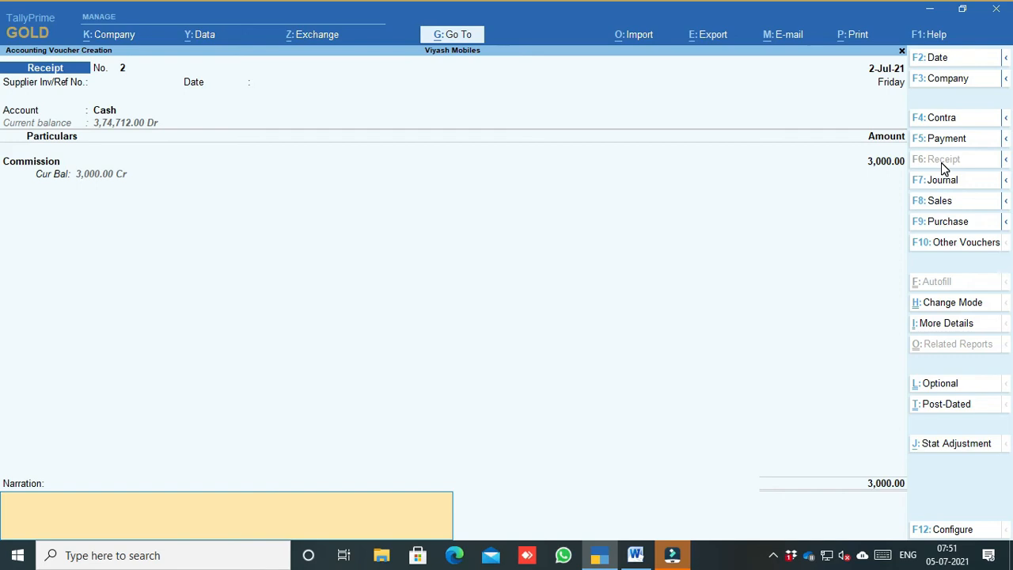
key("Return")
key("Return")
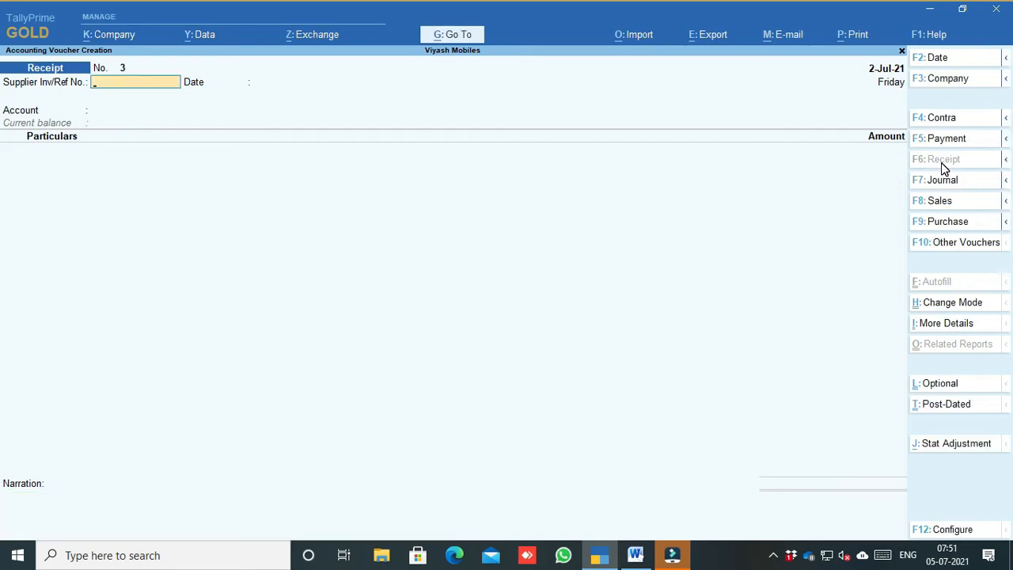
left_click(635, 554)
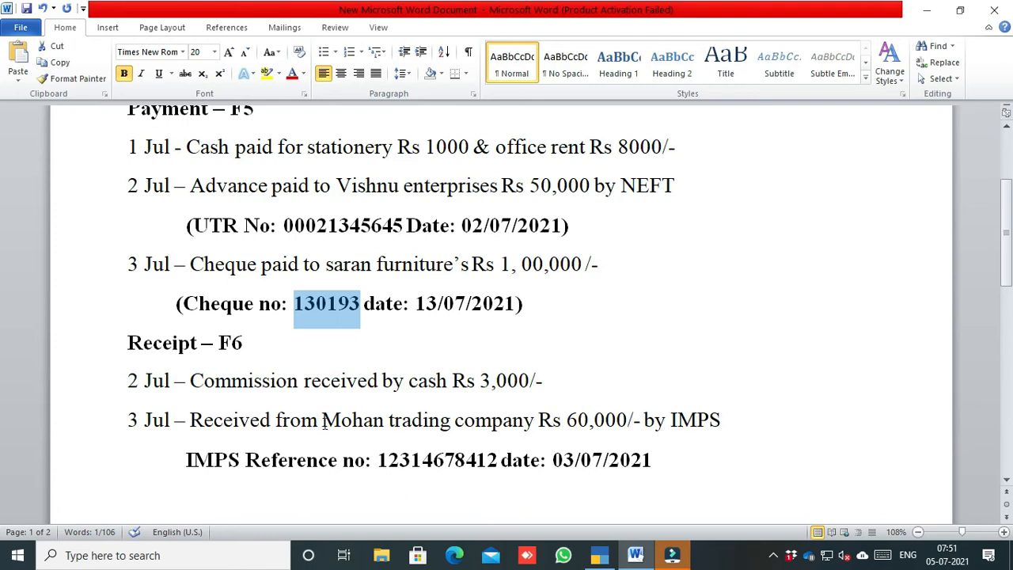
Step: Note Mohan trading company in the Word notes and date Receipt No. 3 as 3-Jul-21
left_click_drag(322, 423, 463, 423)
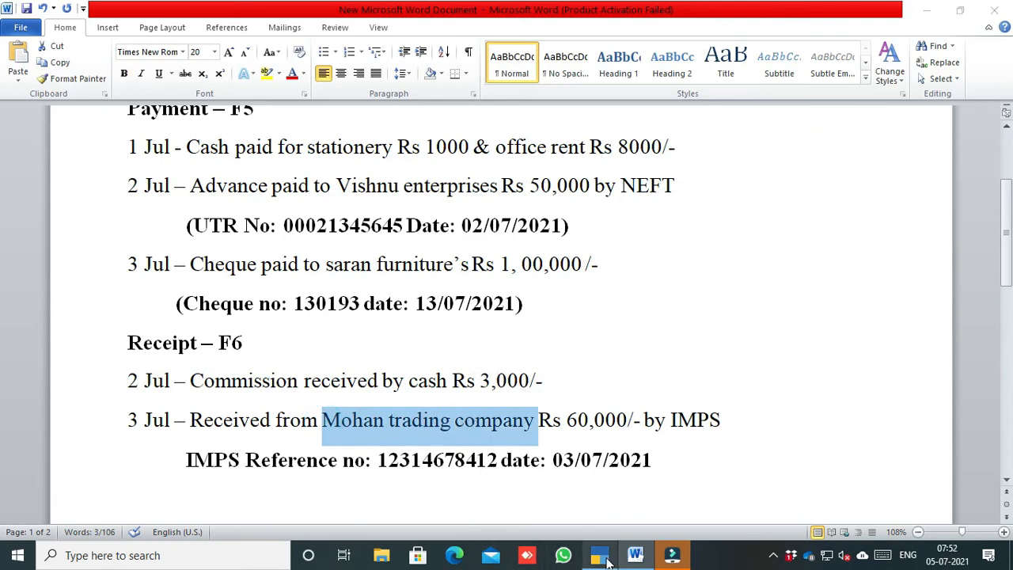
left_click(601, 555)
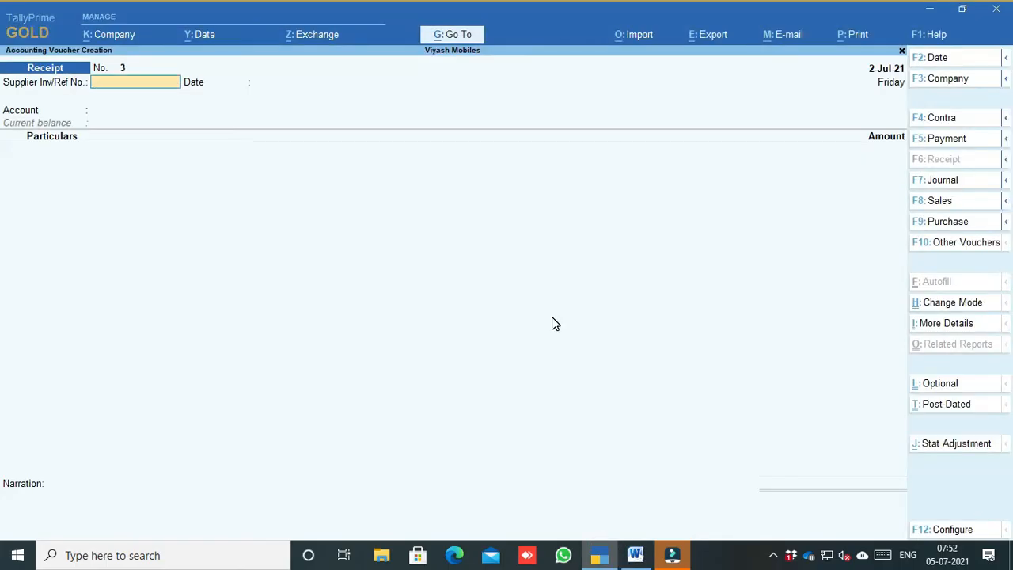
key("F2")
type("3")
key("Return")
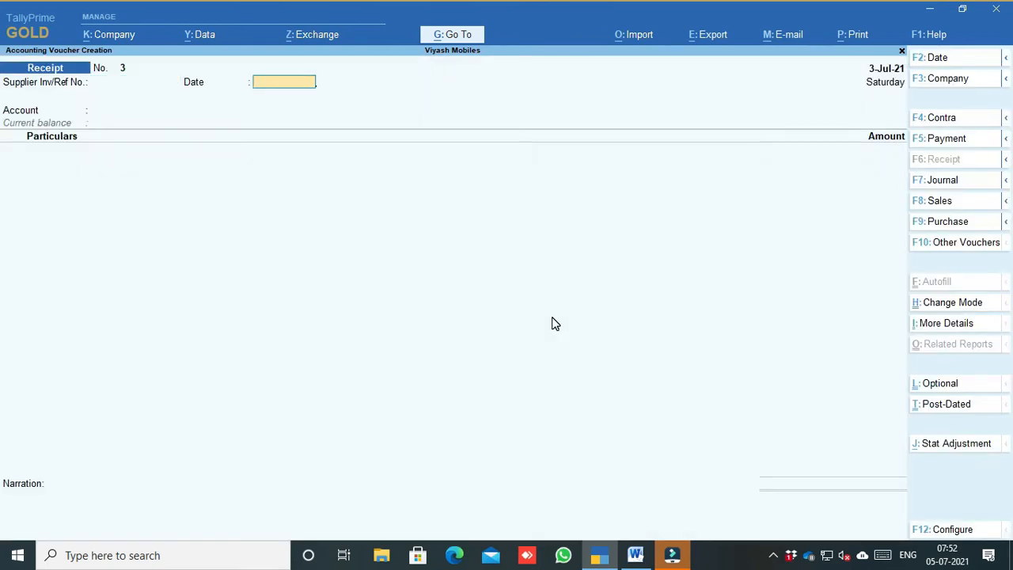
Step: Receive 60,000 into SBI from Mohan trading company
key("Return")
key("Down")
key("Down")
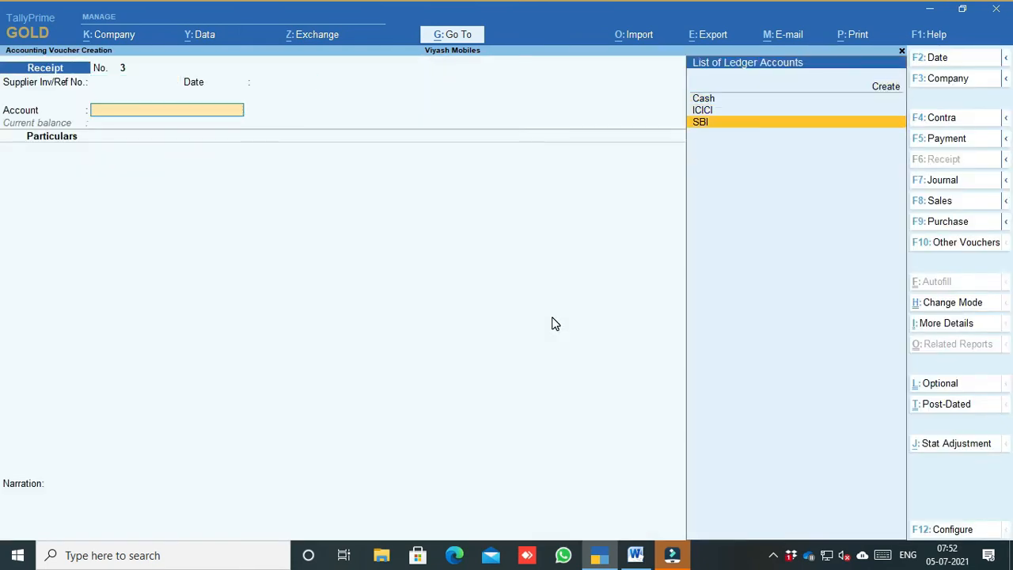
key("Return")
type("Mo")
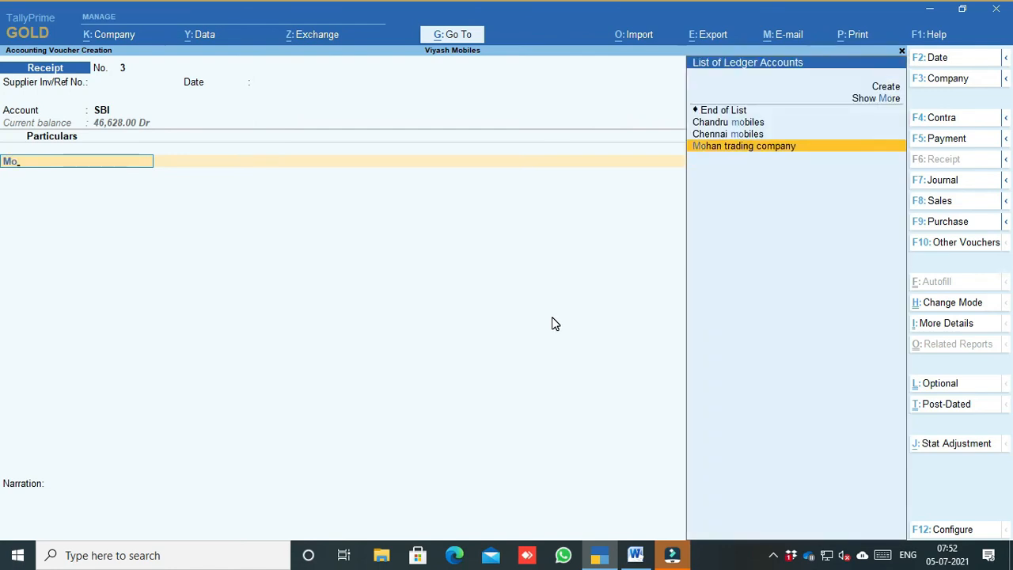
key("Return")
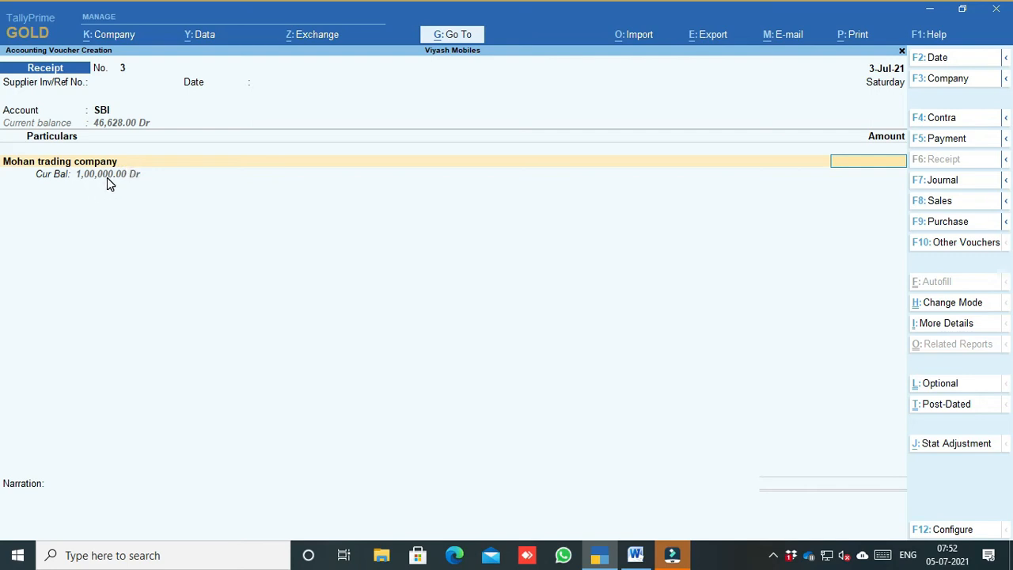
type("60,000")
key("Return")
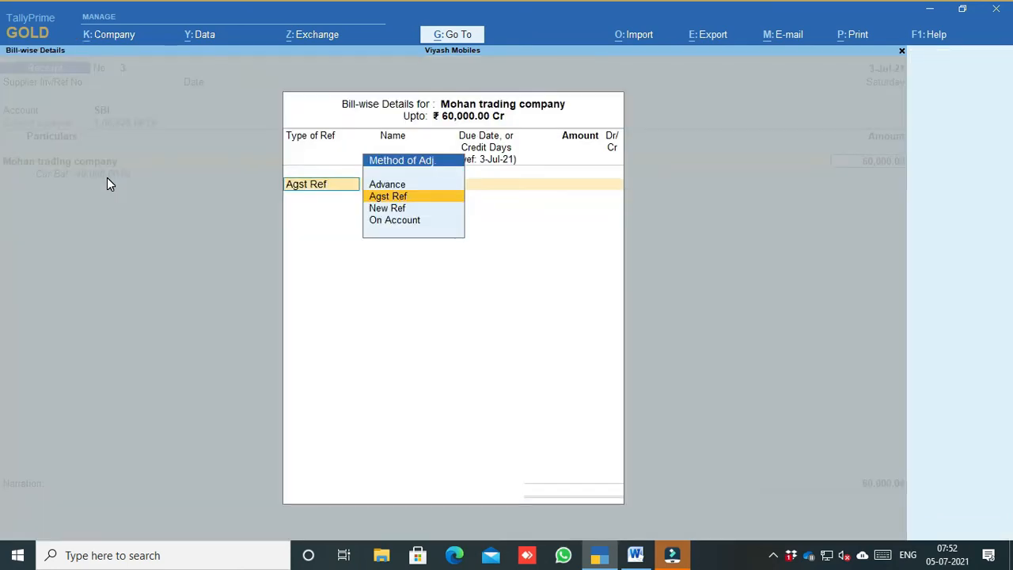
Step: Allocate the 60,000 Agst Ref against pending bill 4
key("Return")
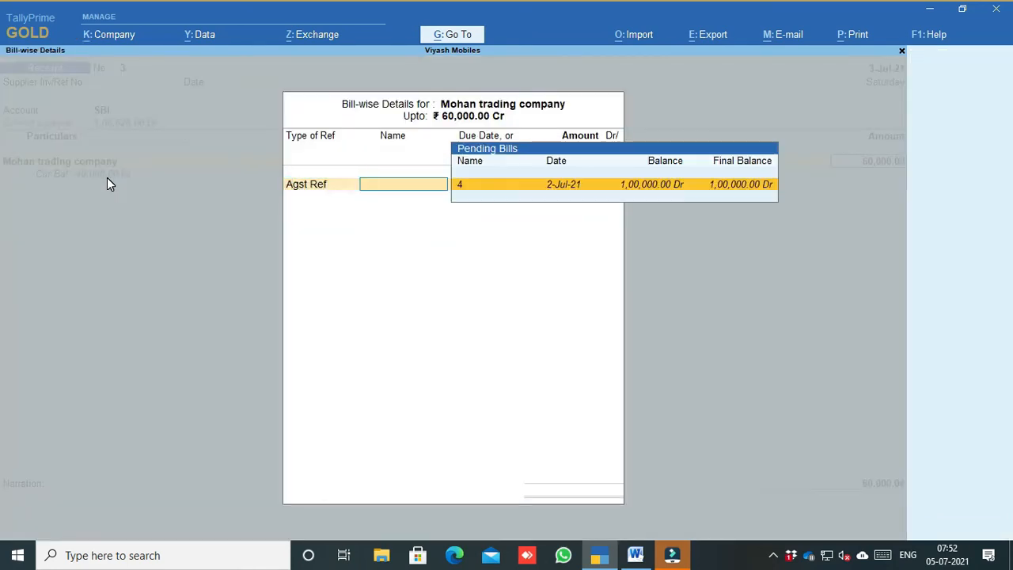
key("BackSpace")
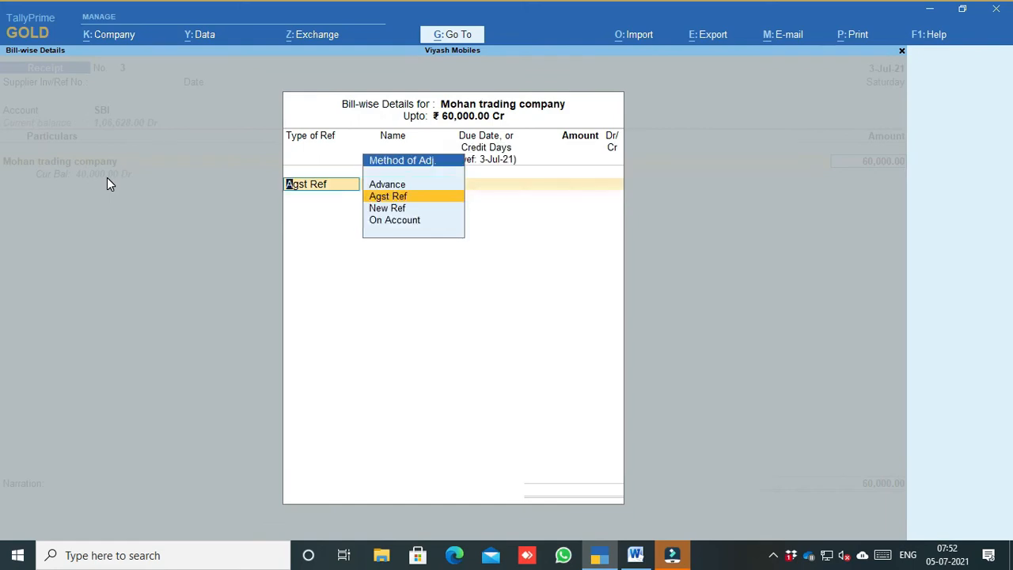
key("Return")
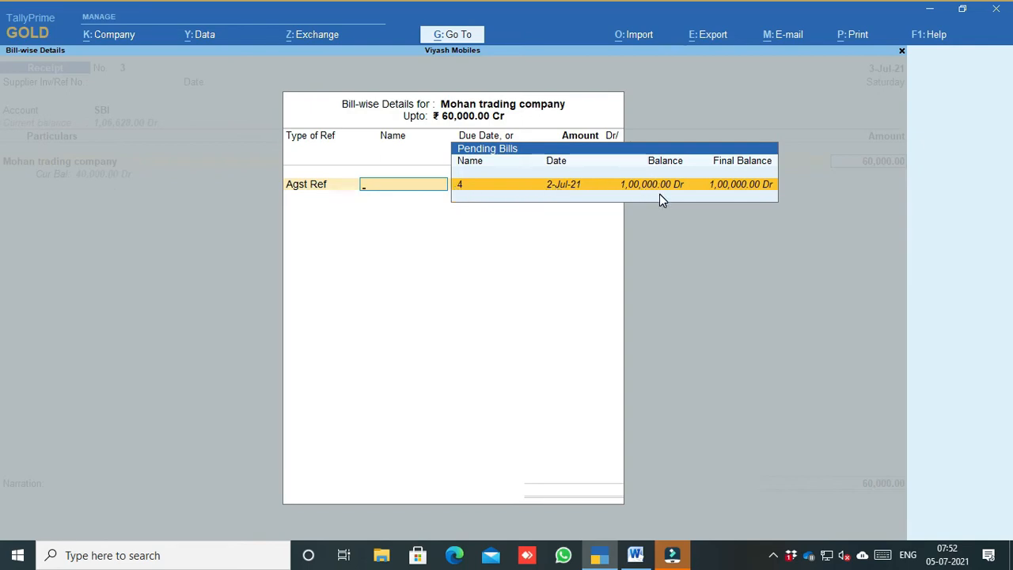
key("Return")
key("Return")
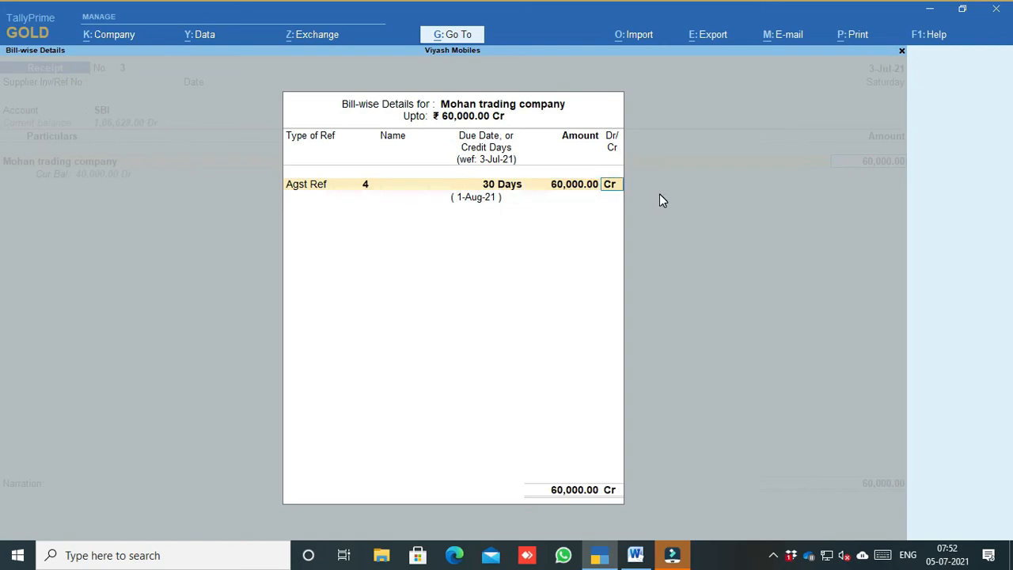
key("Return")
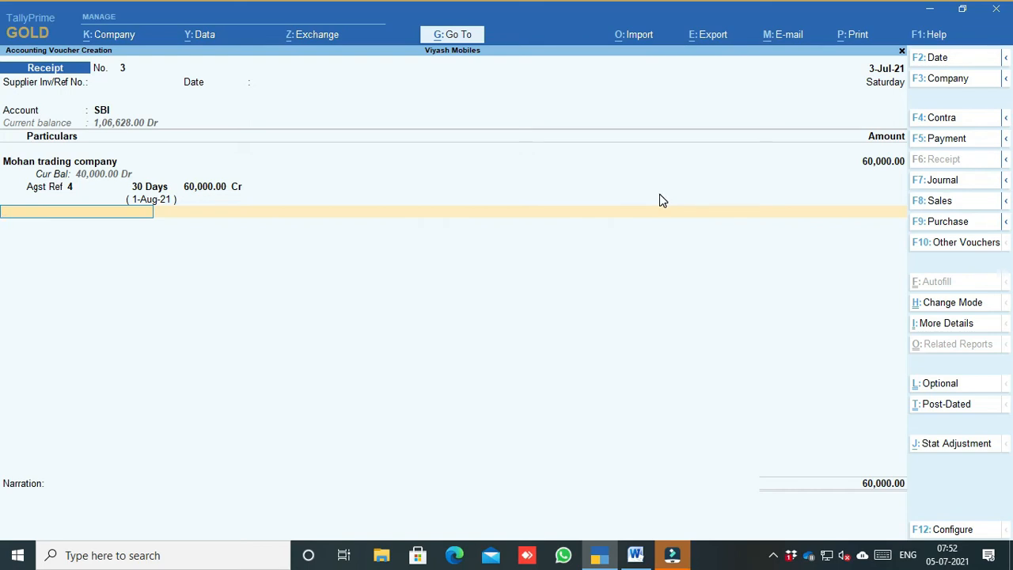
Step: Set the SBI bank allocation's transaction type to e-Fund Transfer
key("Return")
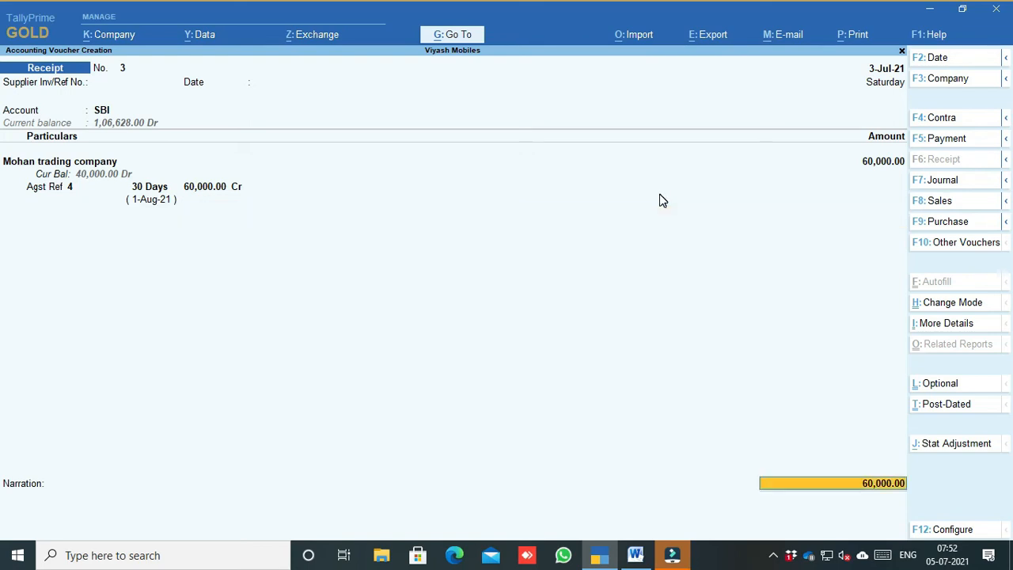
key("Down")
key("Down")
key("Down")
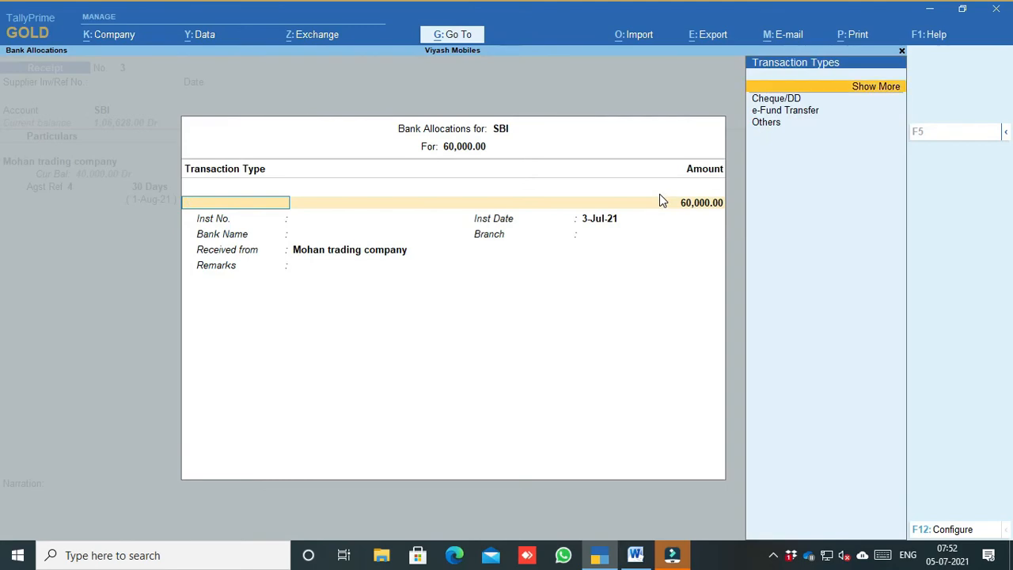
key("Return")
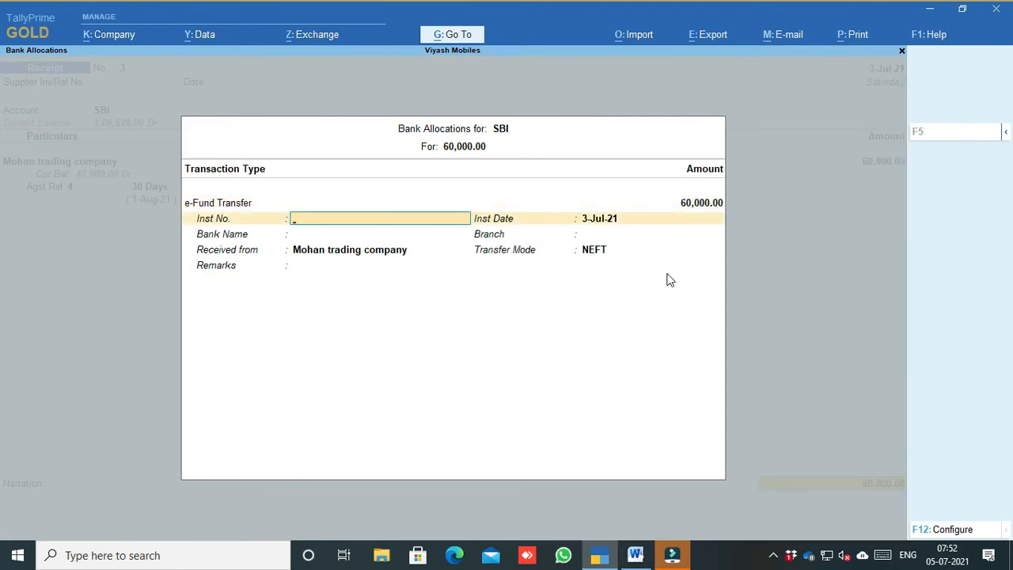
left_click(635, 554)
scroll(397, 348, "down", 1)
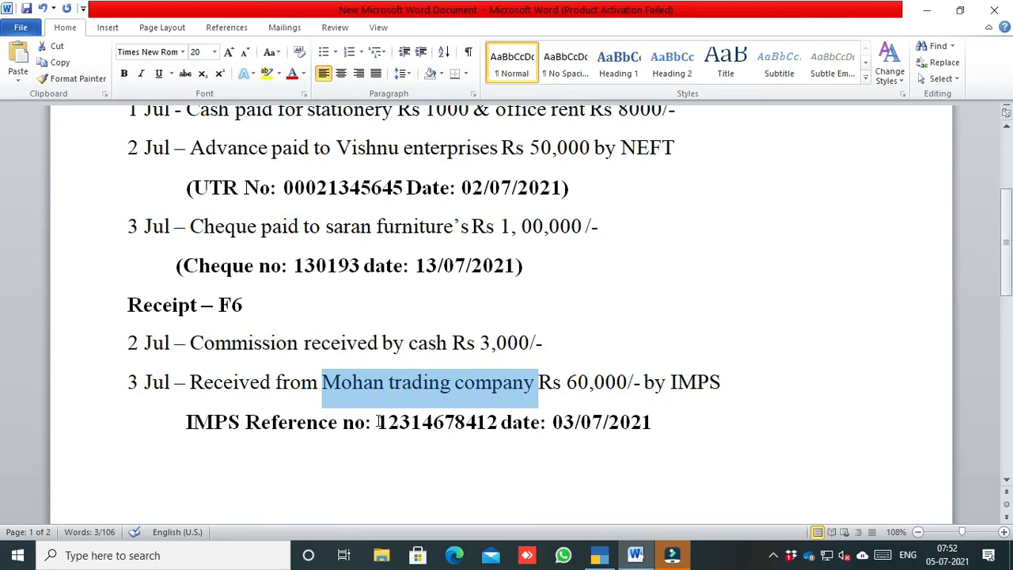
left_click_drag(377, 422, 491, 431)
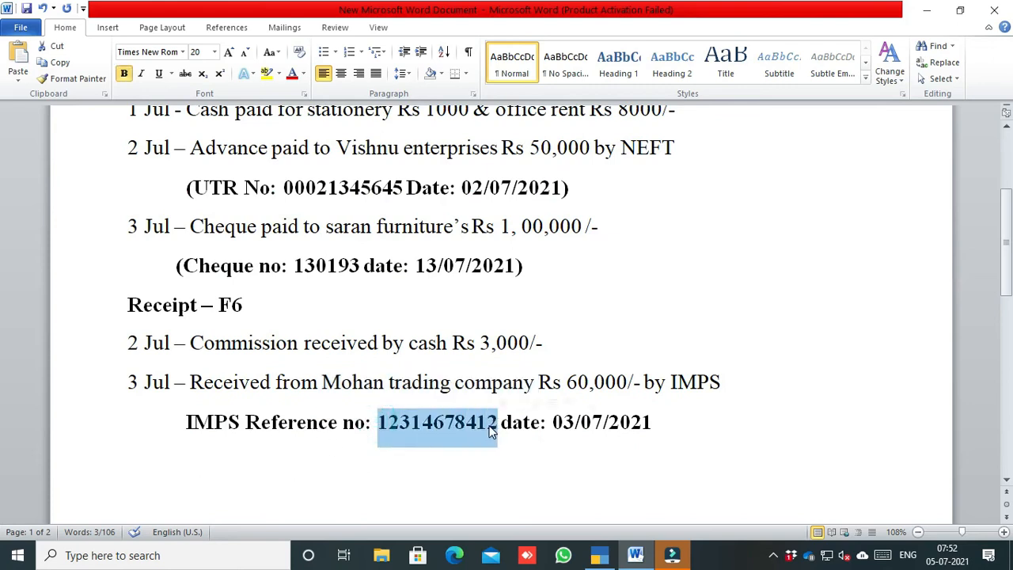
right_click(490, 431)
left_click(528, 206)
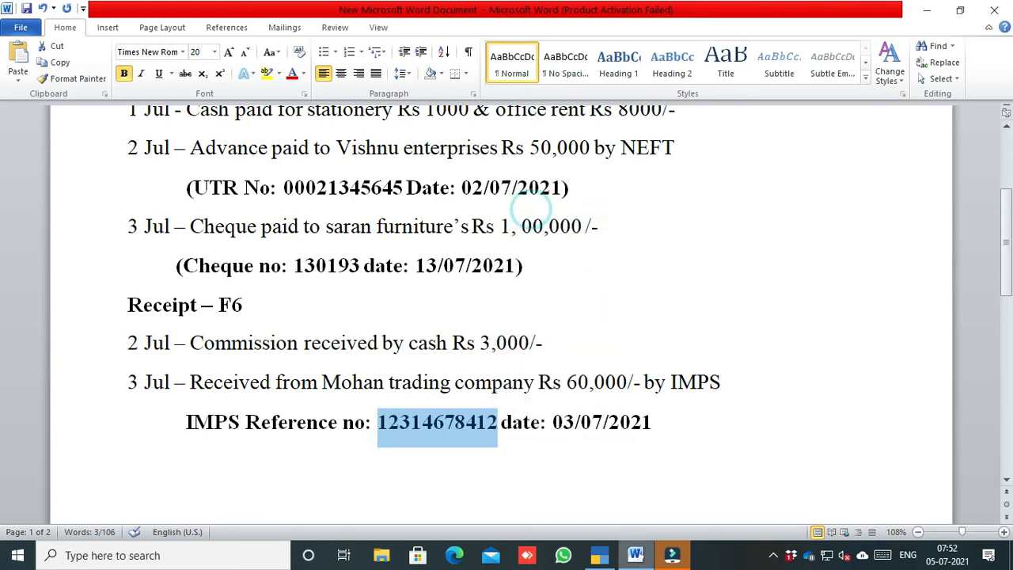
left_click(599, 554)
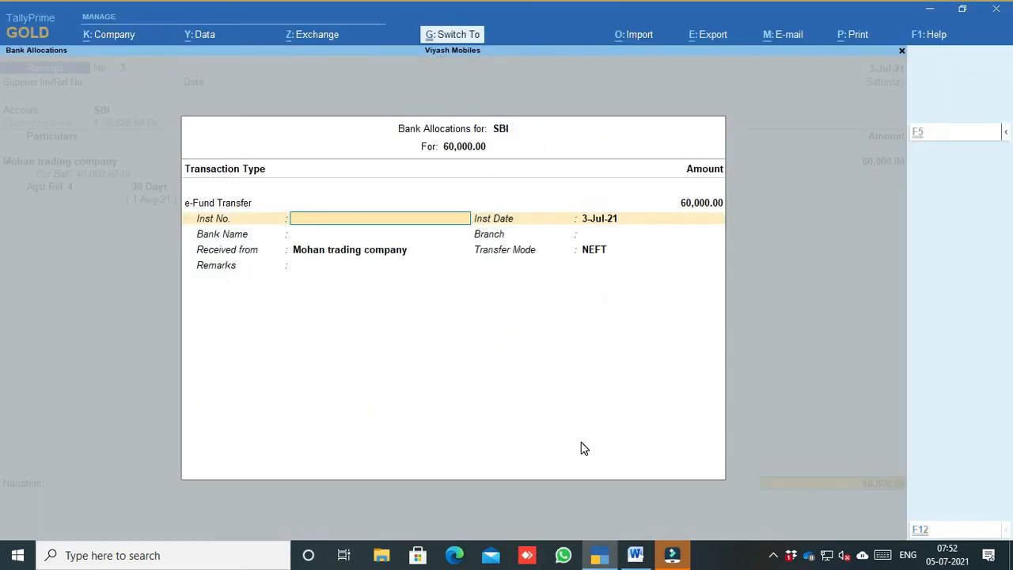
key("ctrl+alt+v")
key("Return")
key("Return")
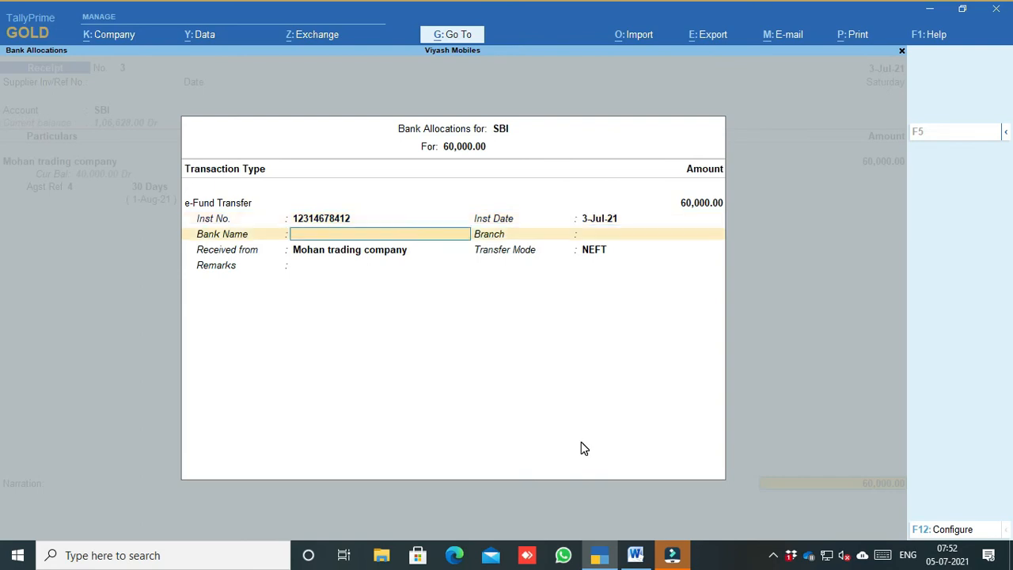
key("Return")
key("Return")
key("Return")
key("Return")
key("Return")
key("Return")
key("Return")
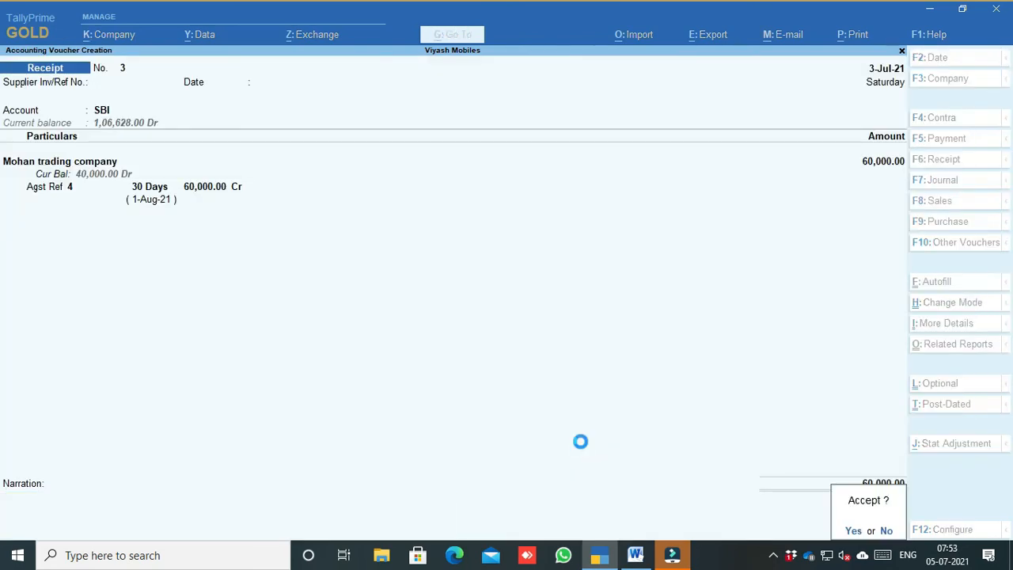
Step: Reopen Receipt No. 3 to recheck its bank details, accept it again, and return to Word
key("Page_Up")
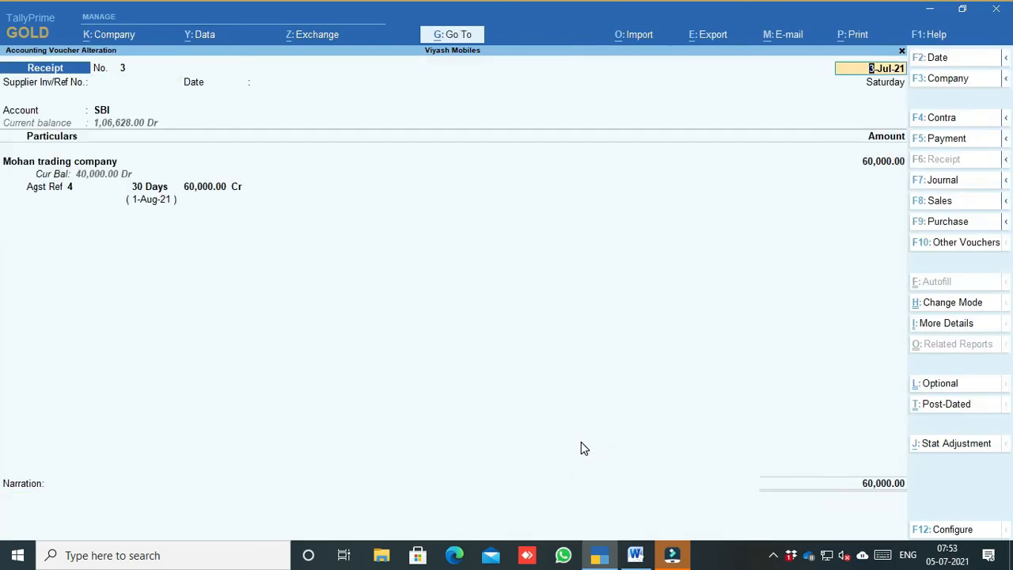
left_click(788, 487)
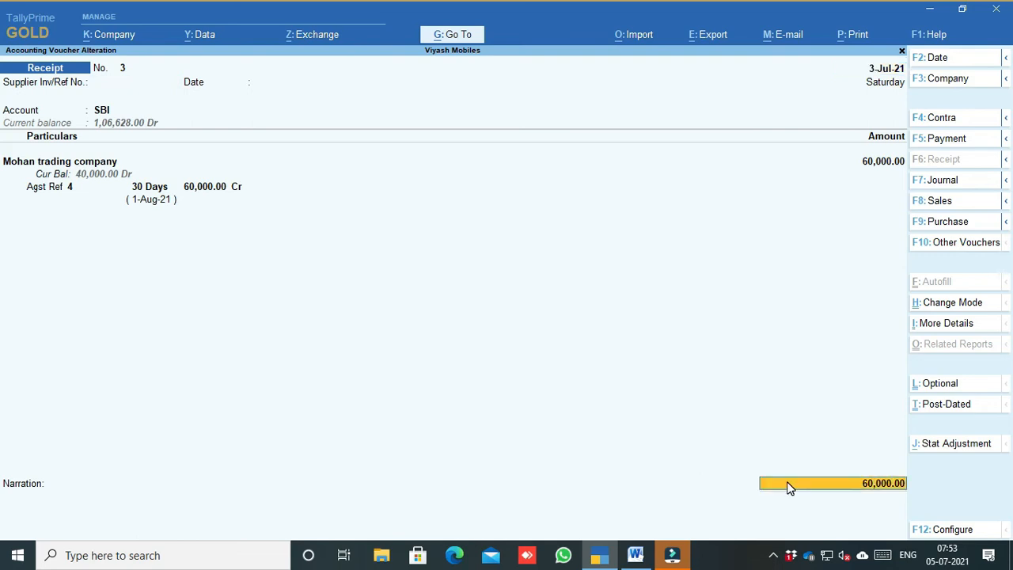
key("Return")
key("Return")
key("Return")
key("Return")
key("Return")
key("Return")
key("Return")
key("Return")
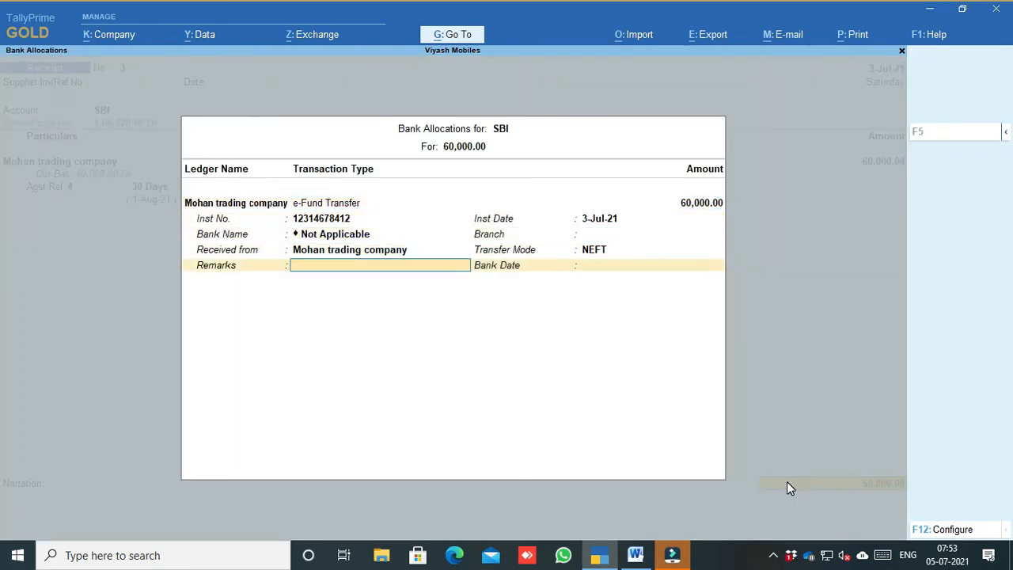
key("Return")
key("Return")
key("Return")
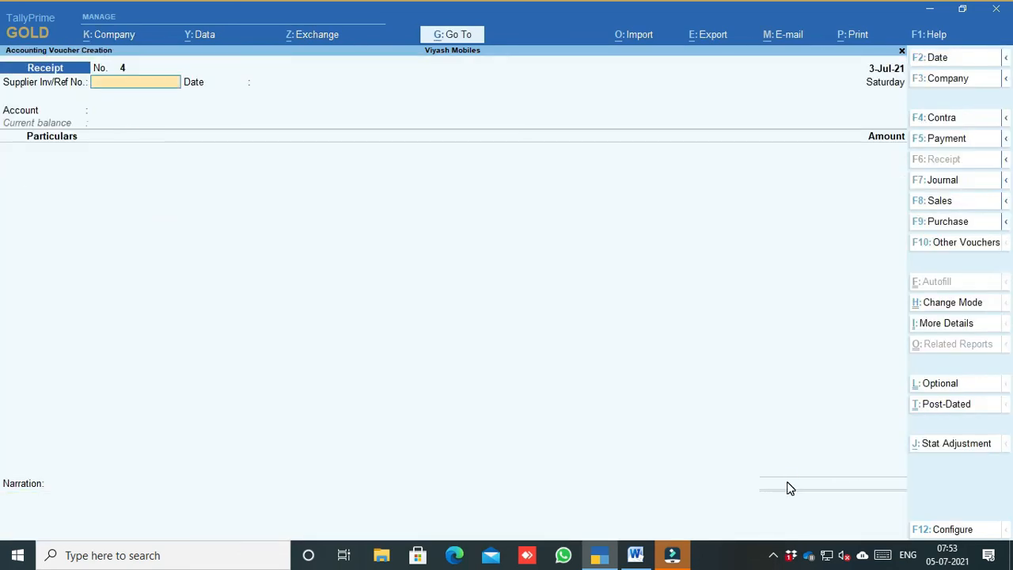
key("alt+Tab")
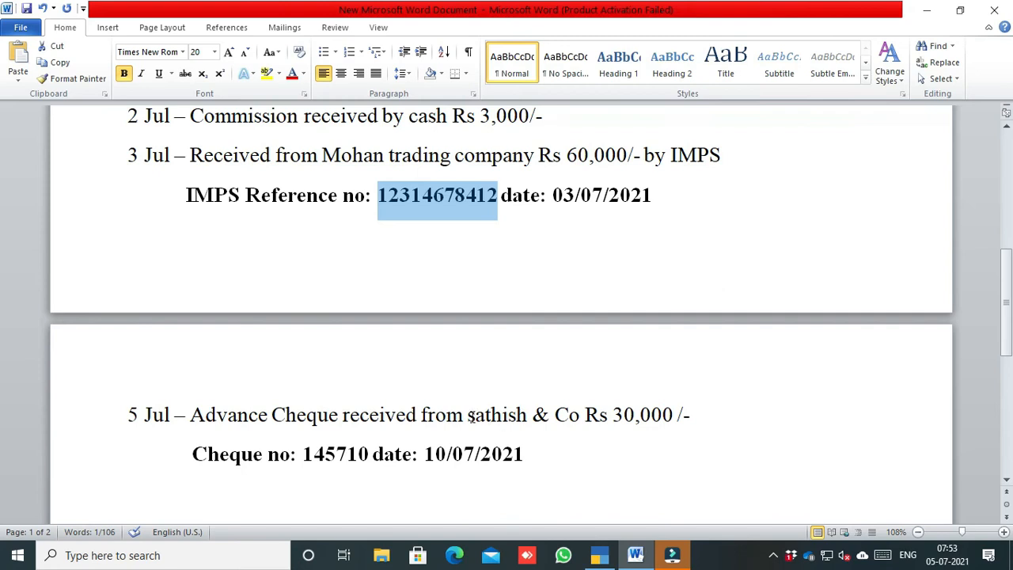
Step: Copy the customer name 'sathish & Co' from the 5 Jul cheque entry
left_click_drag(470, 417, 566, 417)
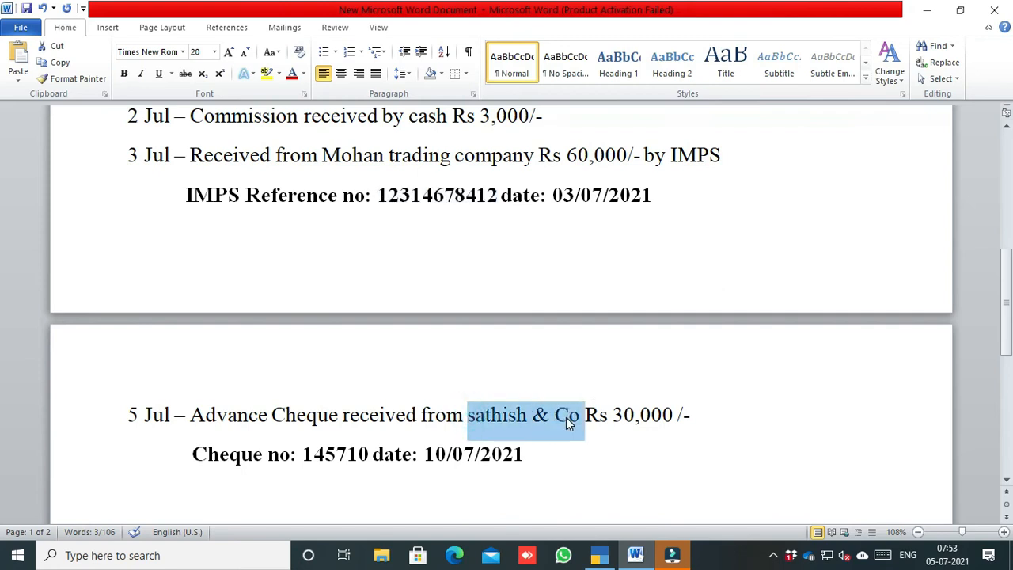
right_click(566, 417)
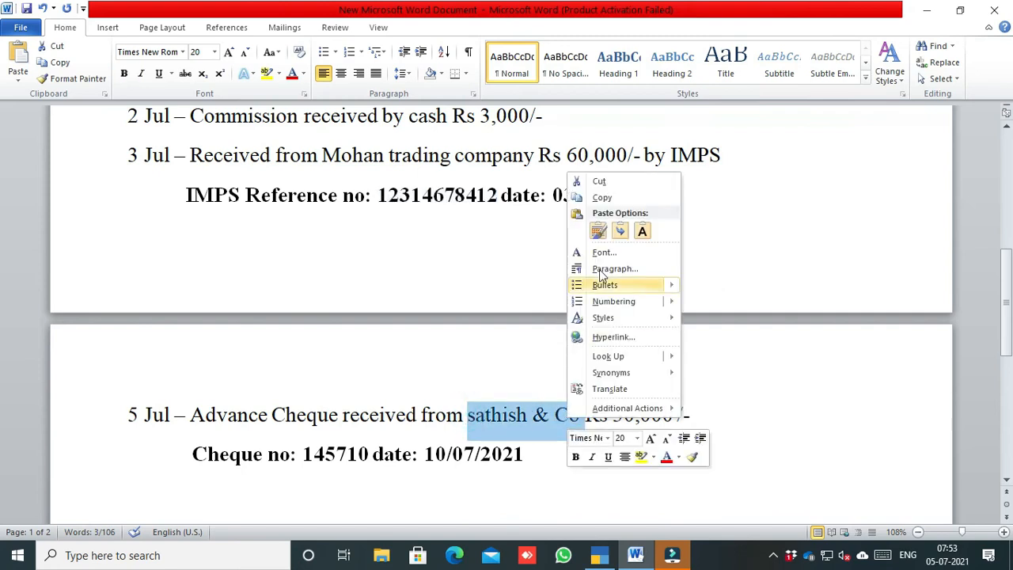
left_click(600, 198)
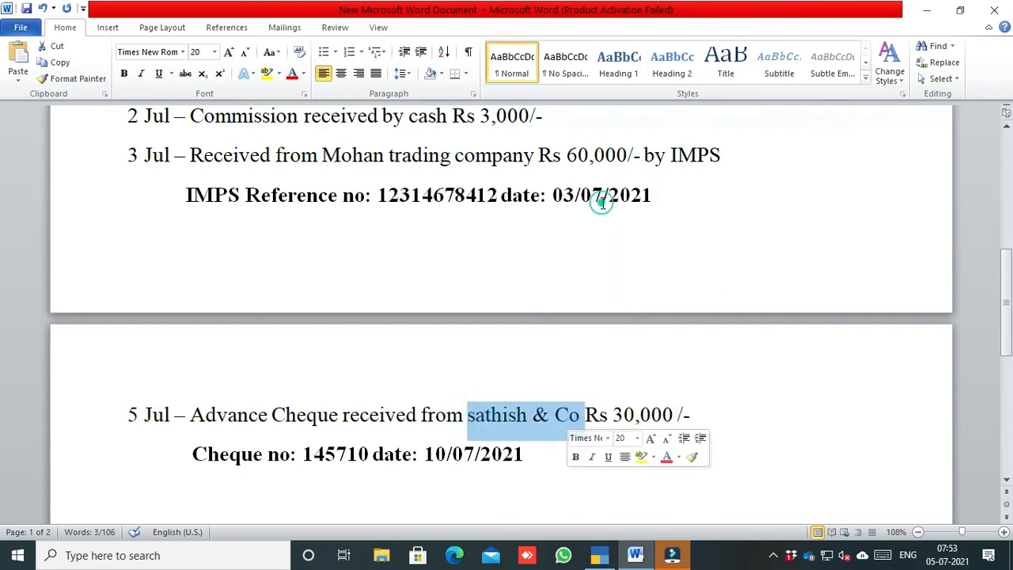
Step: Highlight the cheque date day 10 in the notes and return to the blank Receipt No. 4
left_click(428, 457)
left_click_drag(426, 455, 445, 459)
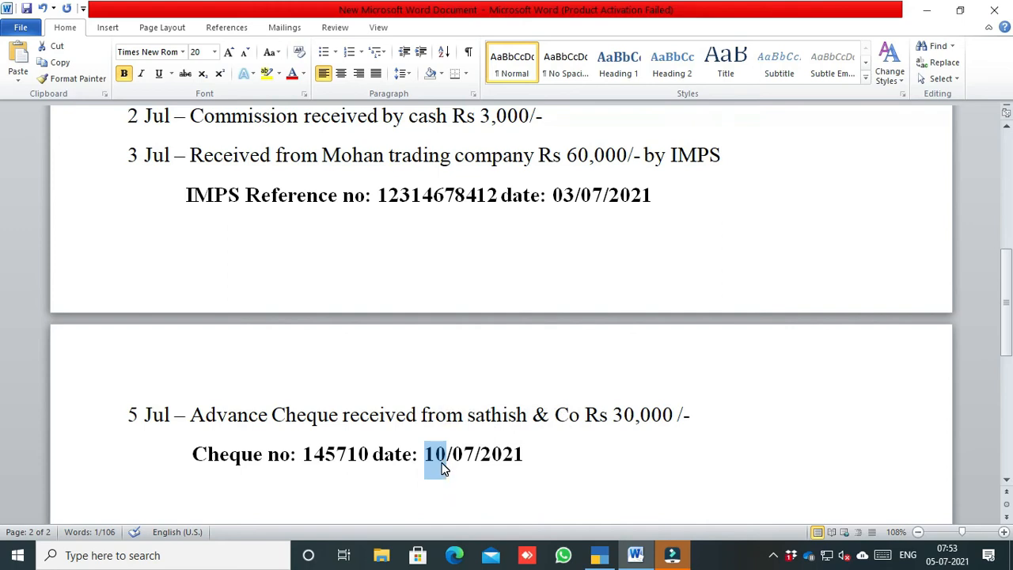
left_click(599, 555)
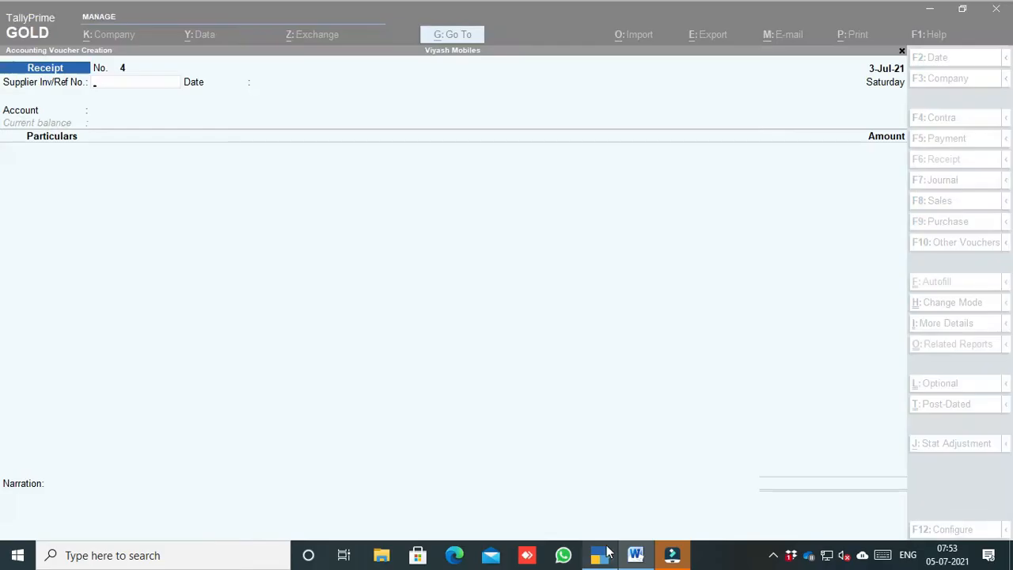
Step: Date Receipt No. 4 as 5-Jul-21 with SBI as the receiving account
left_click(936, 59)
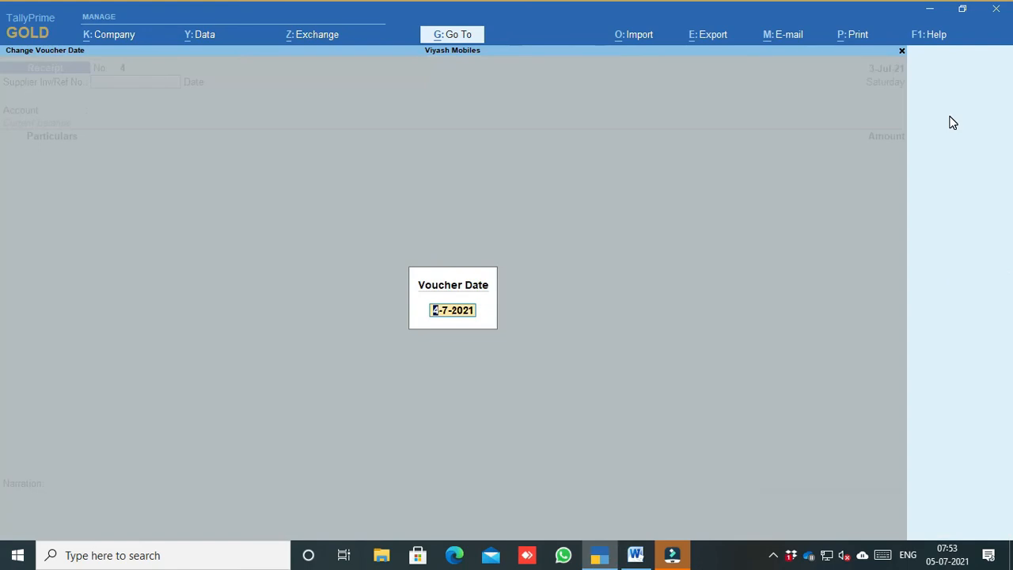
type("5")
key("Return")
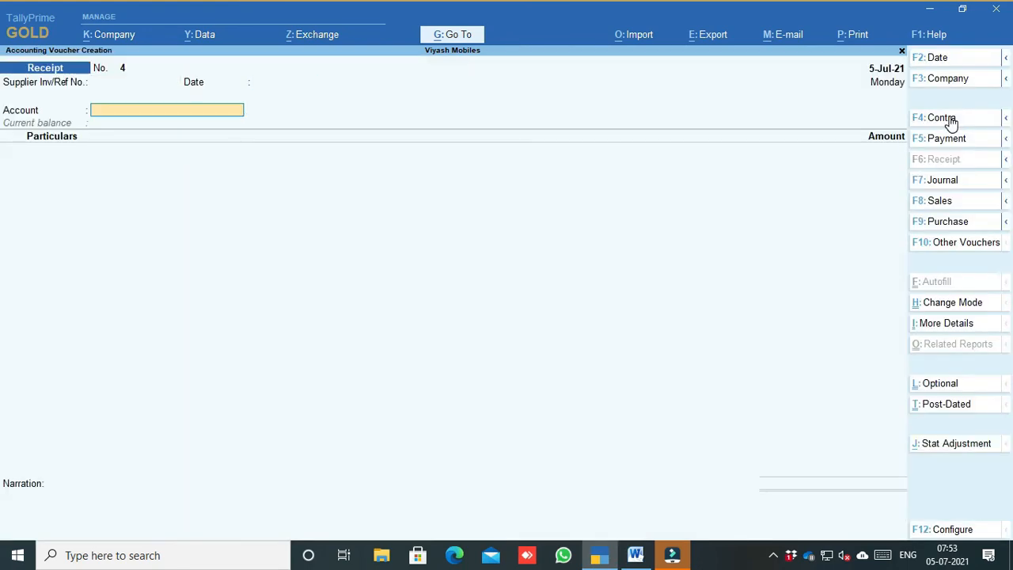
type("S")
key("Return")
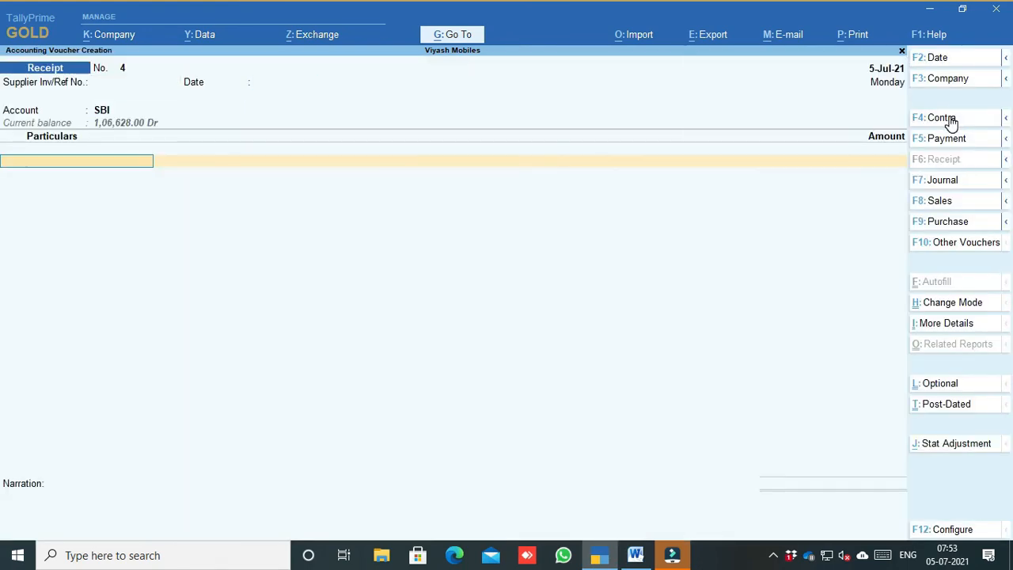
Step: Create a new ledger 'sathish & Co' under Sundry Debtors
key("alt+c")
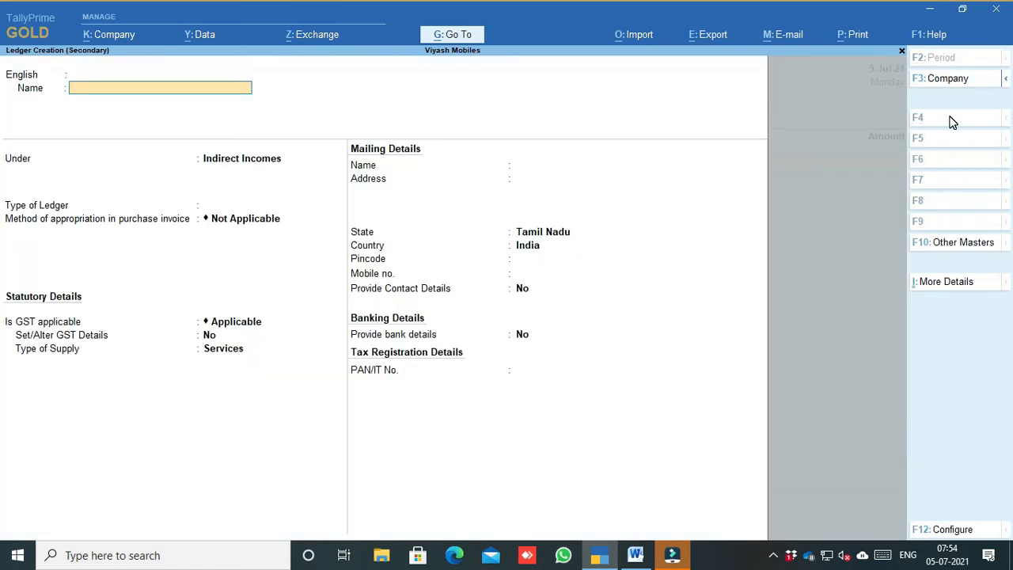
type("sathish & Co")
key("Return")
key("Return")
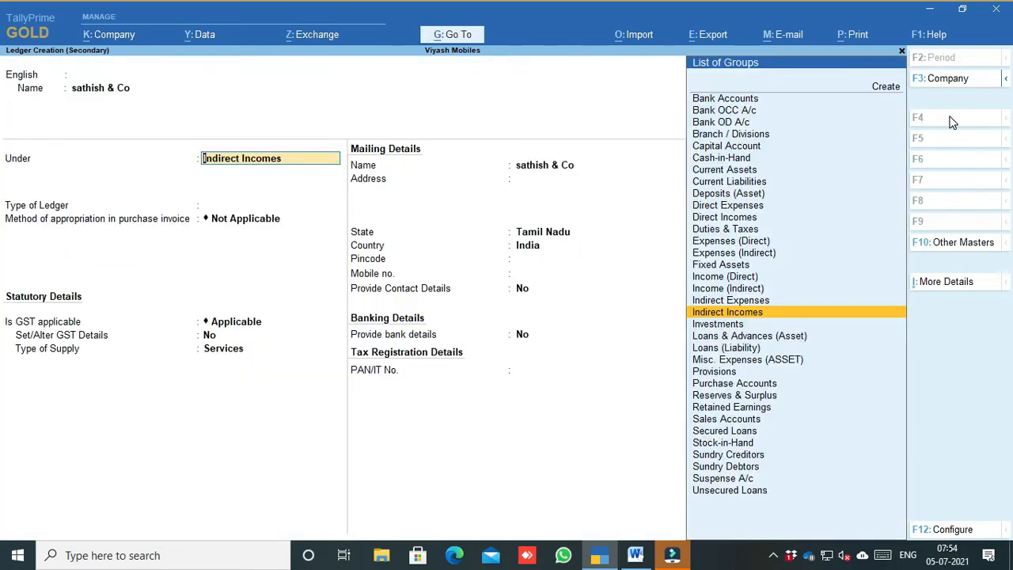
type("Sund")
key("Down")
key("Return")
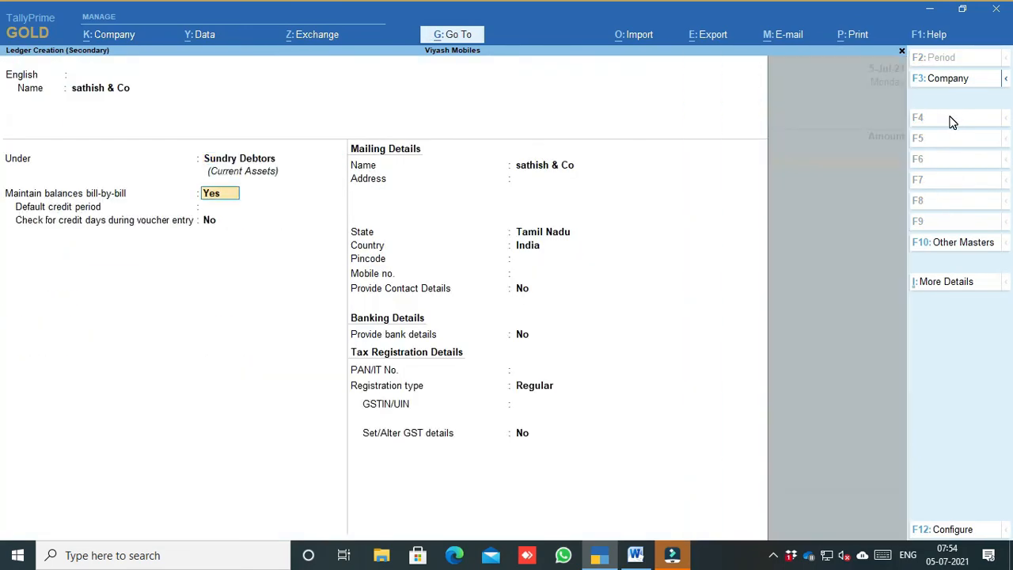
key("ctrl+a")
Step: Credit sathish & Co 30,000 as an Advance under bill reference Adv Rec/001
type("3")
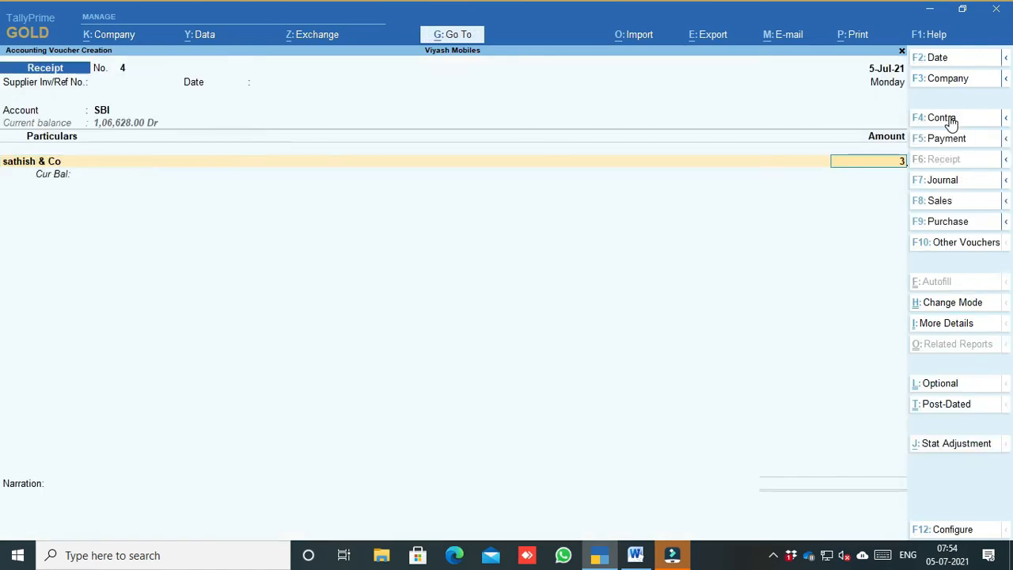
type("0000")
key("Return")
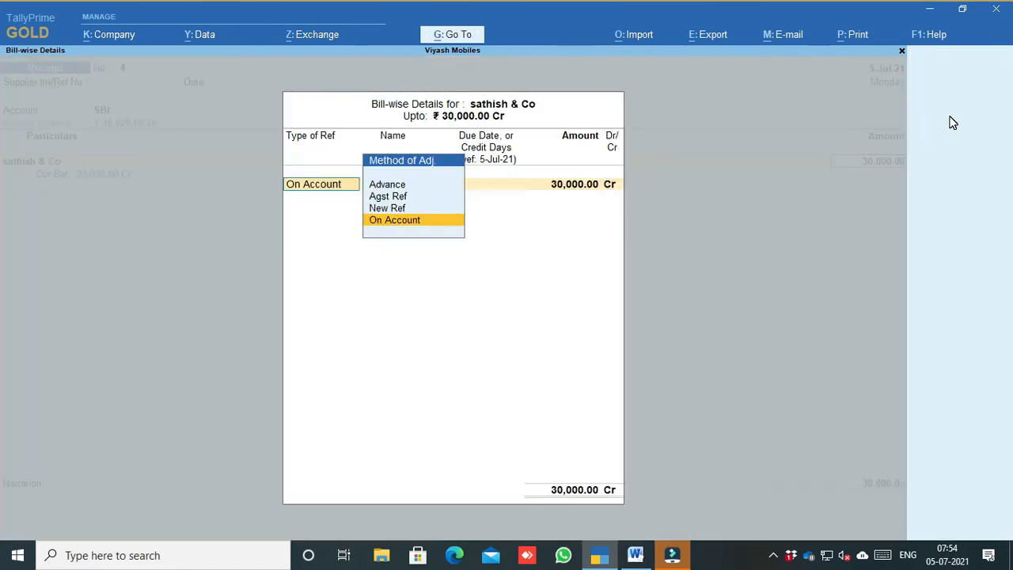
key("Up")
key("Up")
key("Up")
key("Return")
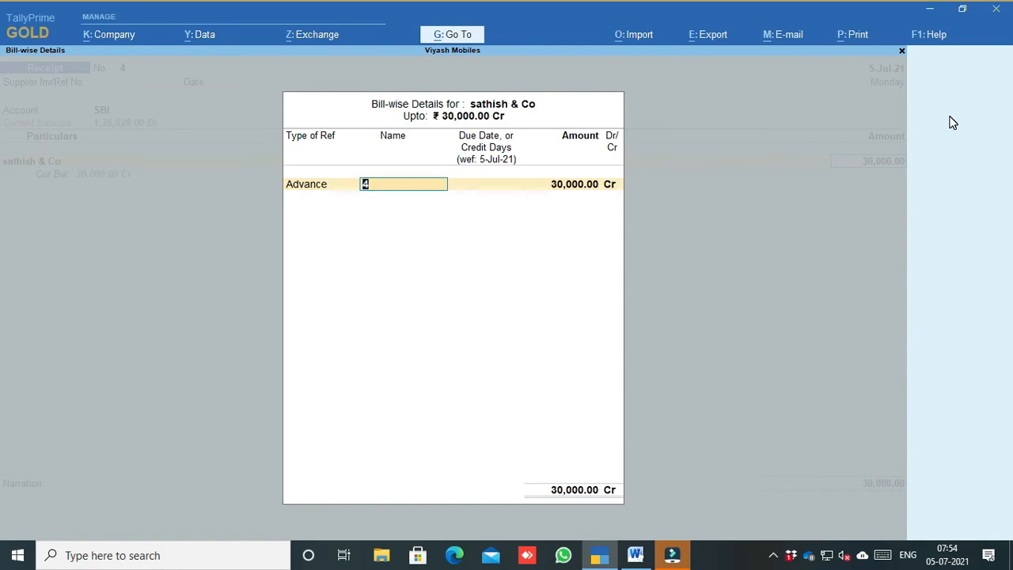
type("Adv Re")
type(" Re")
type("c/001")
key("Return")
key("Return")
key("Return")
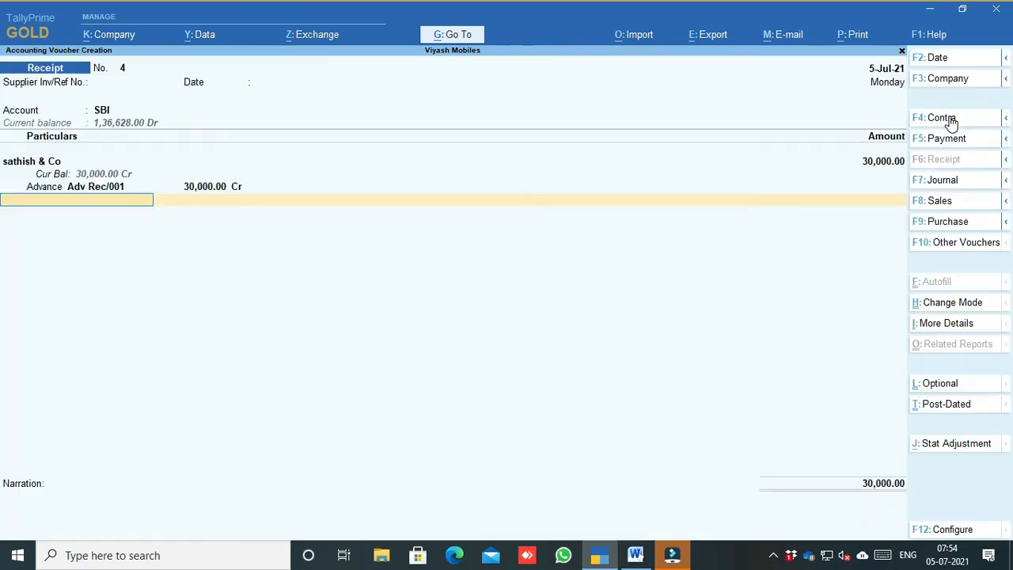
key("Return")
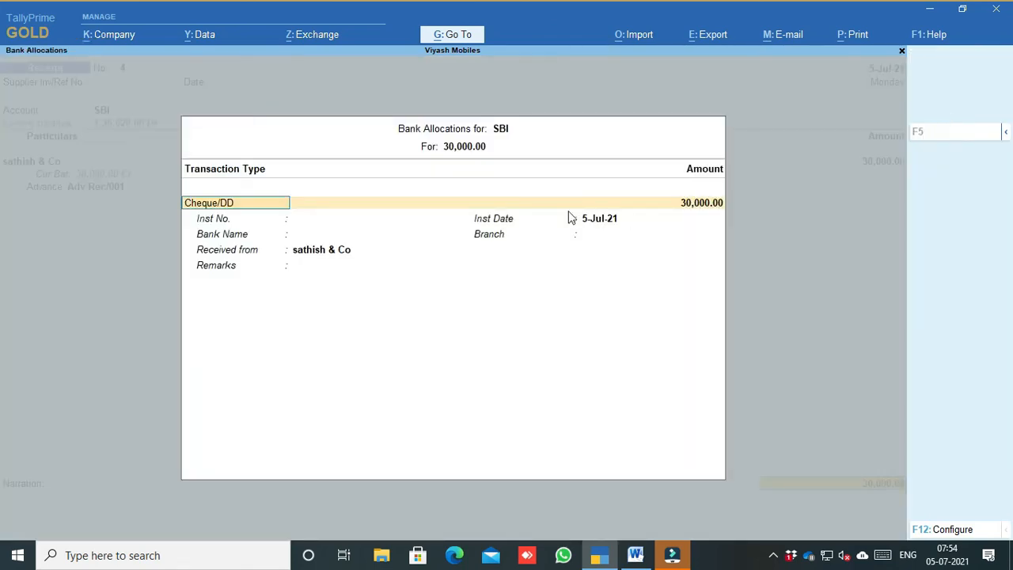
Step: Check the cheque details in Word and re-date Receipt No. 4 to 10-Jul-21
left_click(635, 555)
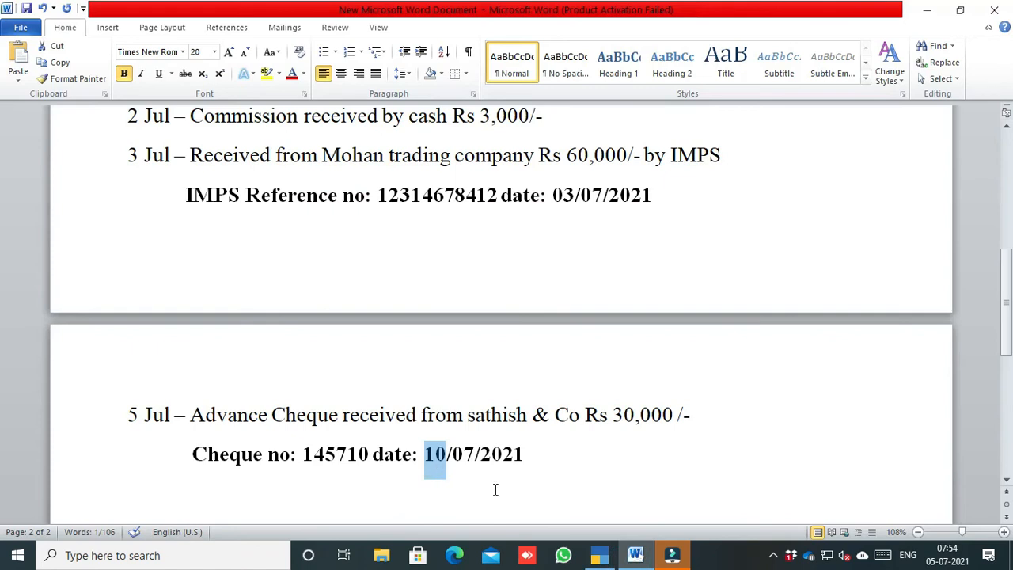
key("alt+Tab")
key("ctrl+a")
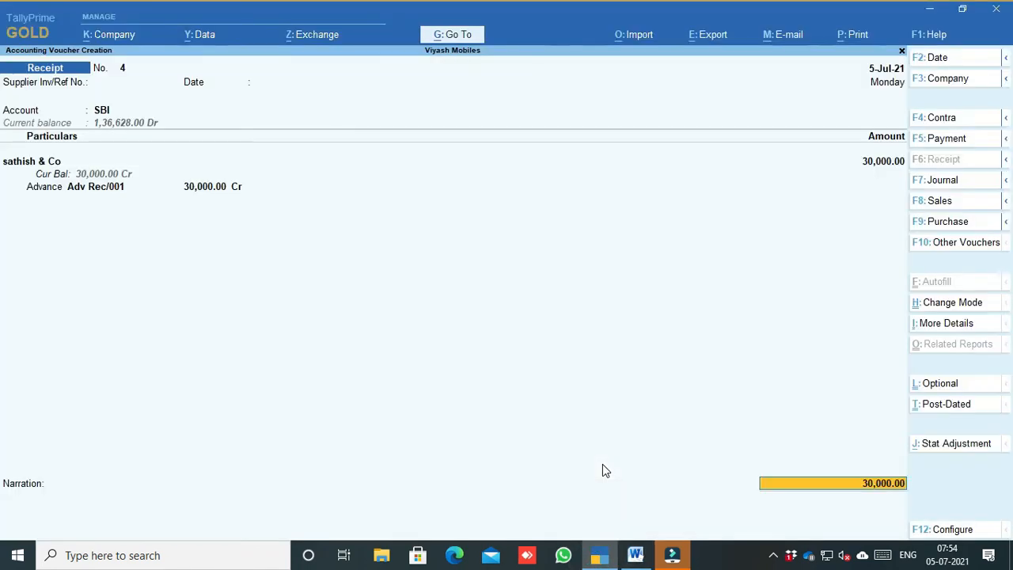
left_click(941, 62)
type("10")
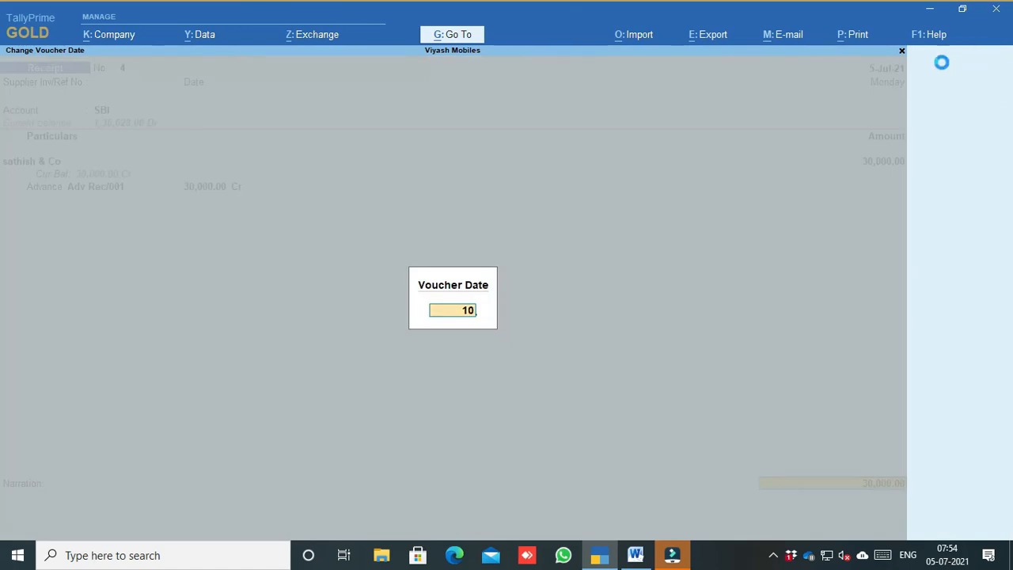
key("Return")
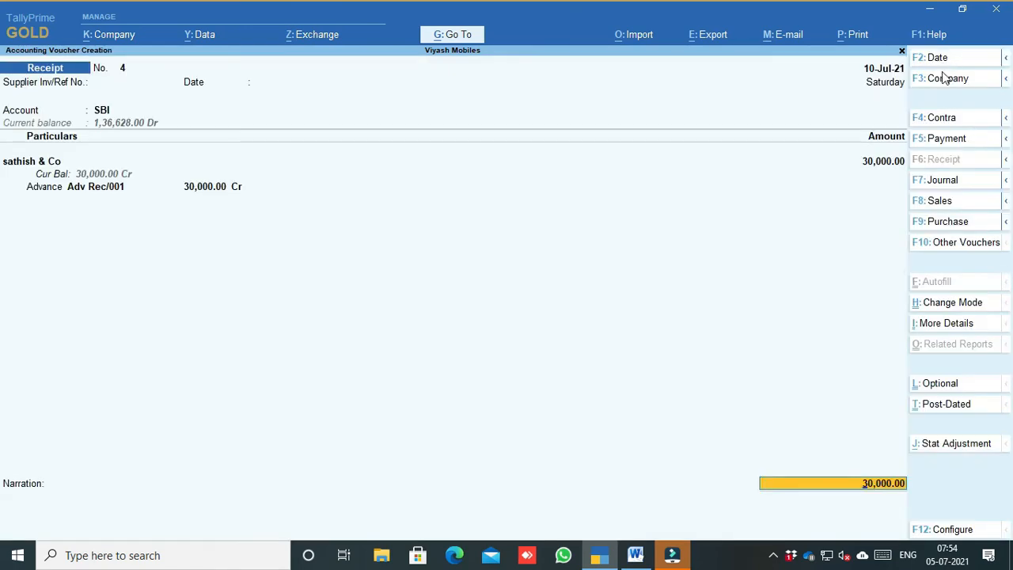
Step: Mark the receipt as Post-Dated and reopen the SBI bank allocation
left_click(959, 409)
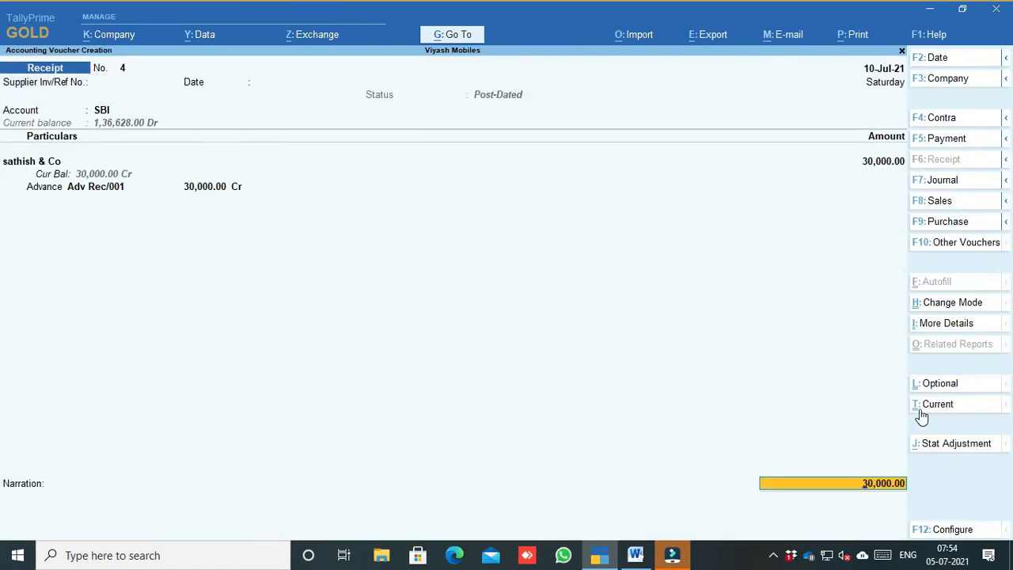
left_click(776, 491)
key("Return")
key("Return")
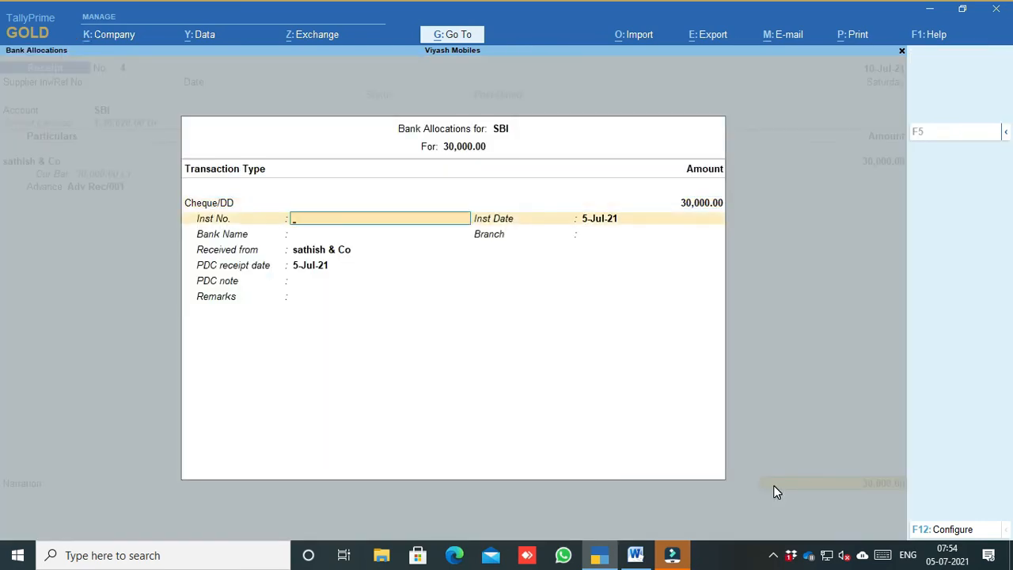
Step: Copy cheque number 145710 from the Word notes
left_click(636, 555)
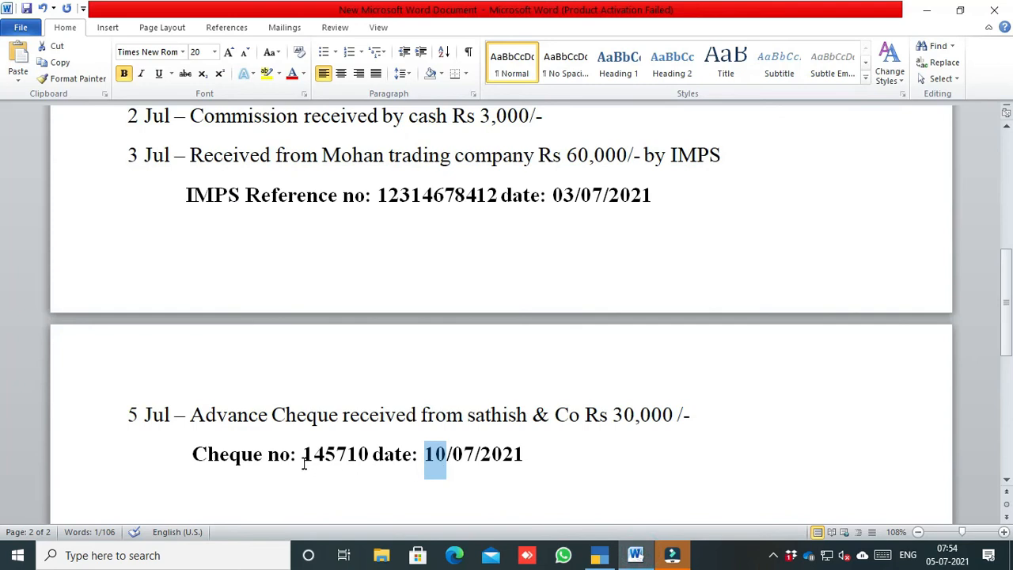
left_click_drag(303, 456, 368, 455)
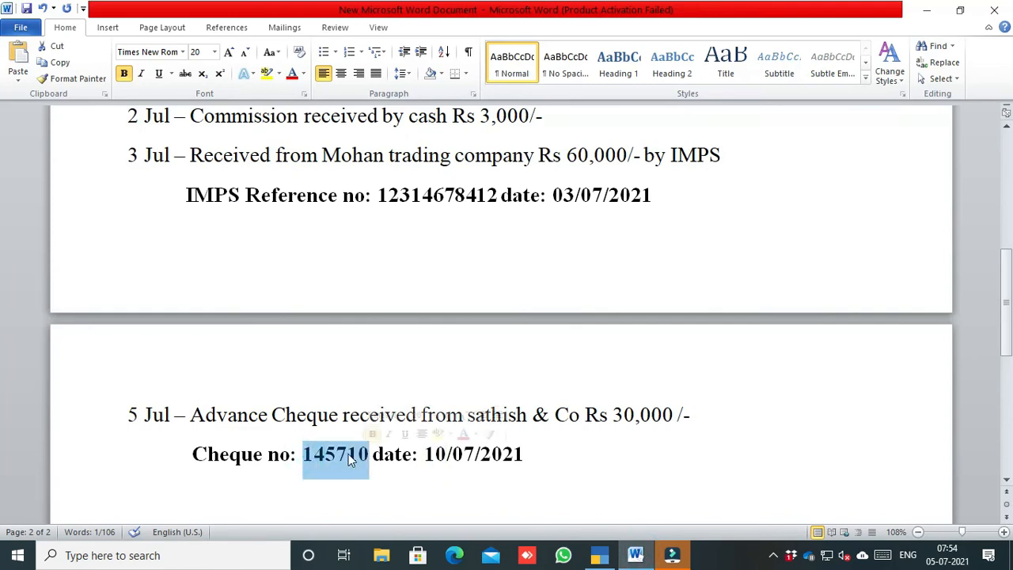
right_click(351, 455)
left_click(388, 231)
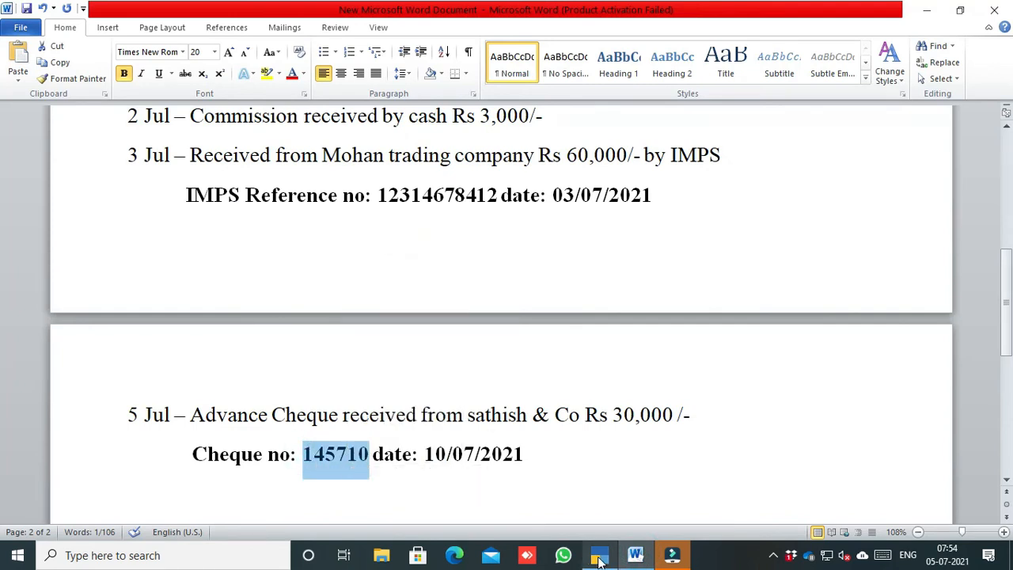
left_click(599, 555)
Step: Enter instrument number 145710 with instrument date 10-Jul-21
key("ctrl+alt+v")
key("Return")
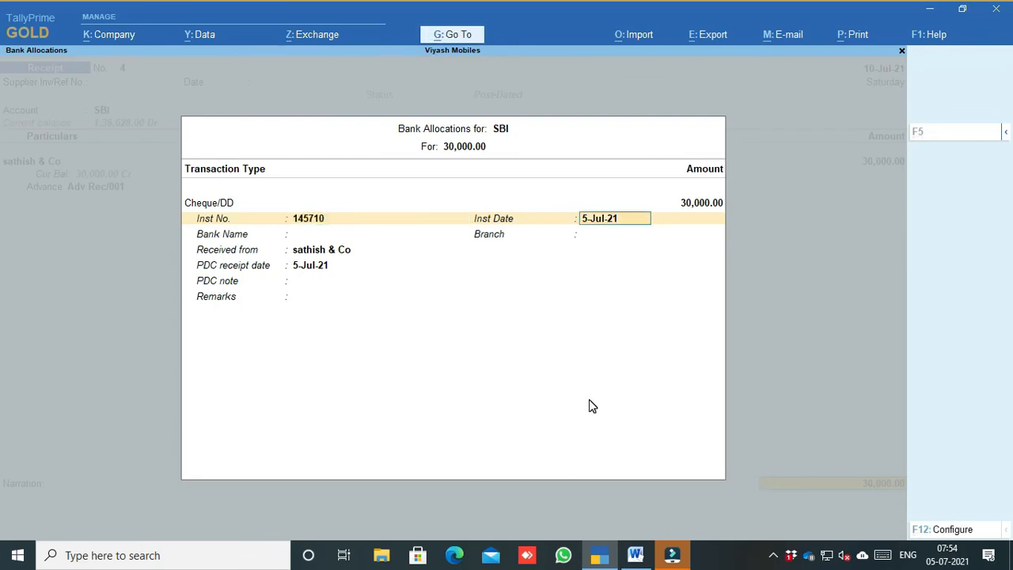
type("10.7")
key("Return")
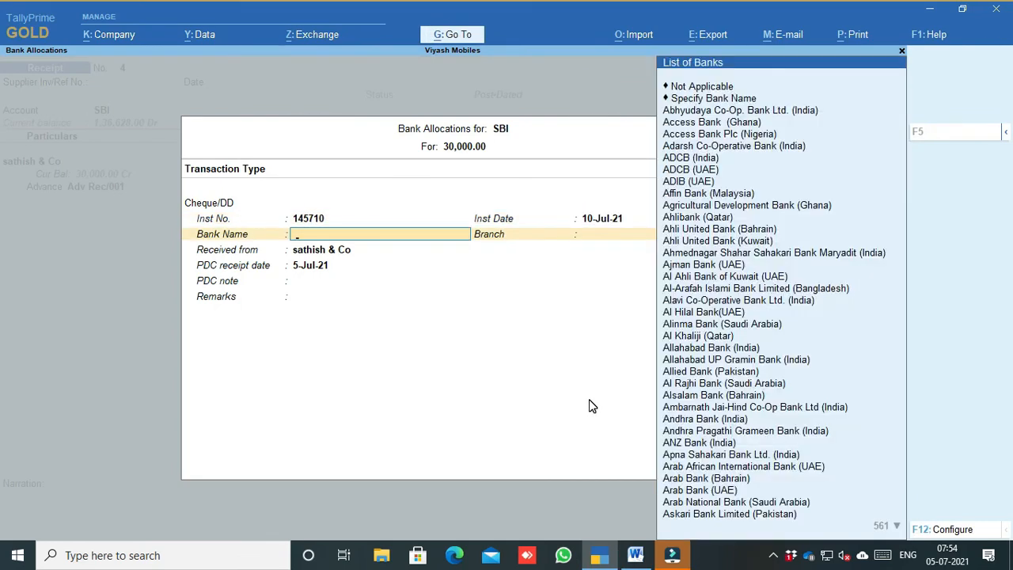
Step: Choose State Bank of India (India), keep PDC date 5-Jul-21, and save the voucher
type("Sta")
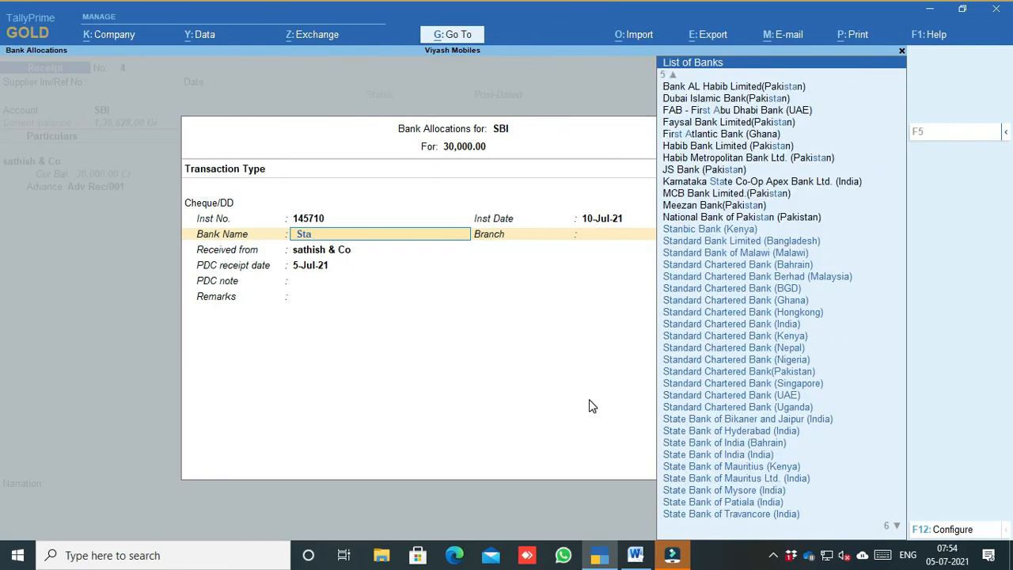
type("te")
type("n")
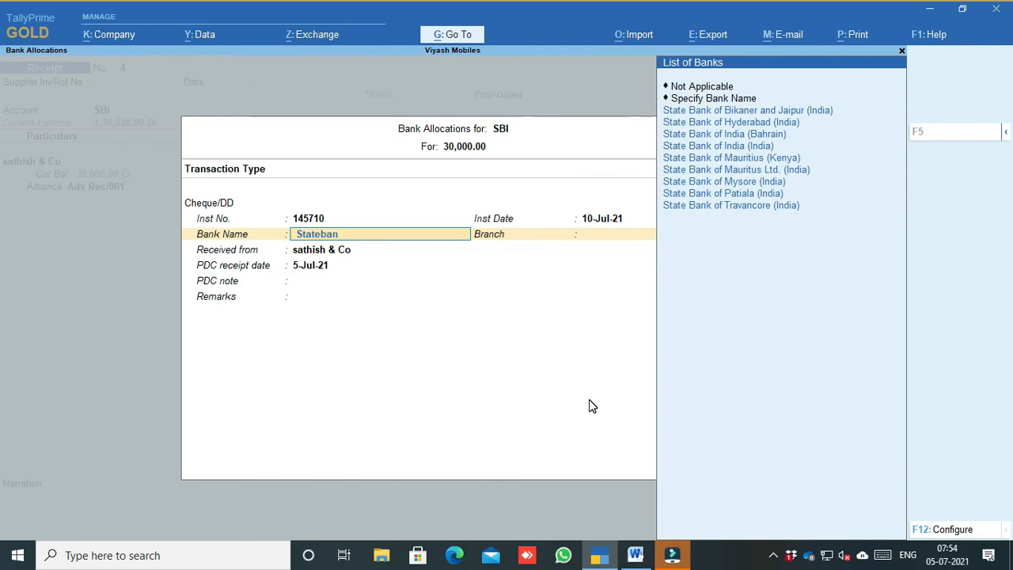
key("Down")
key("Down")
key("Down")
key("Down")
key("Return")
key("Return")
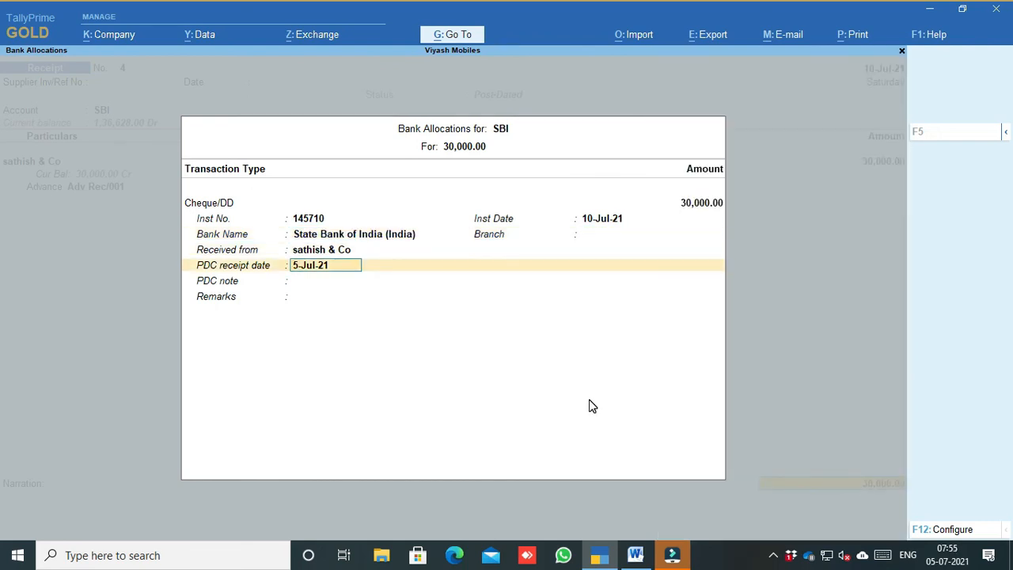
key("Return")
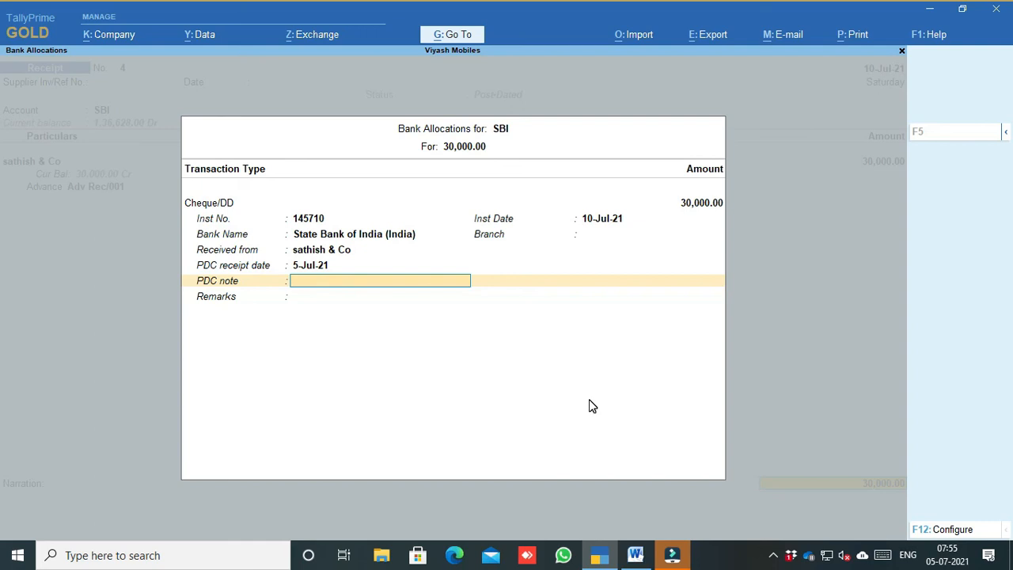
key("Return")
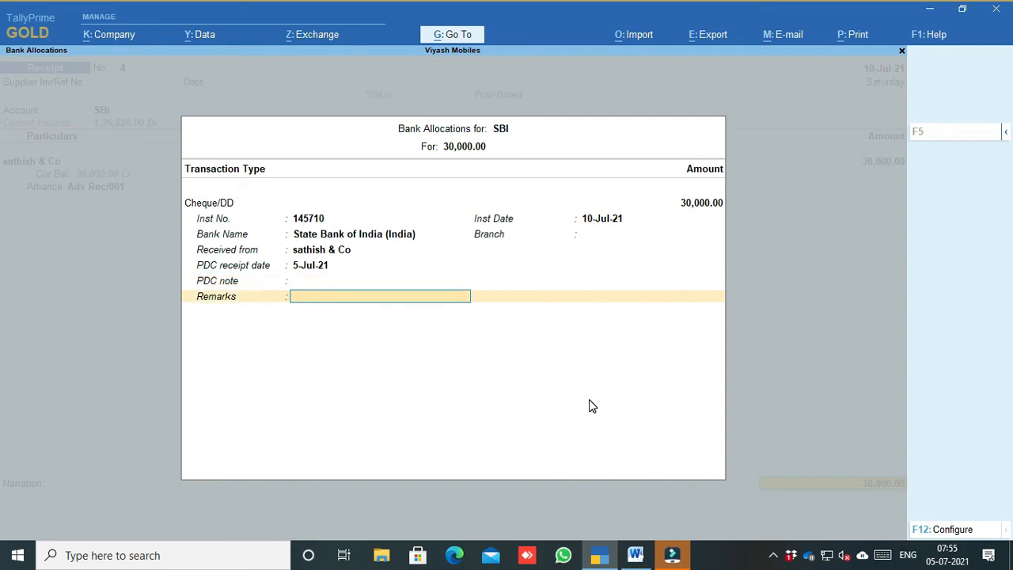
key("Return")
key("Return")
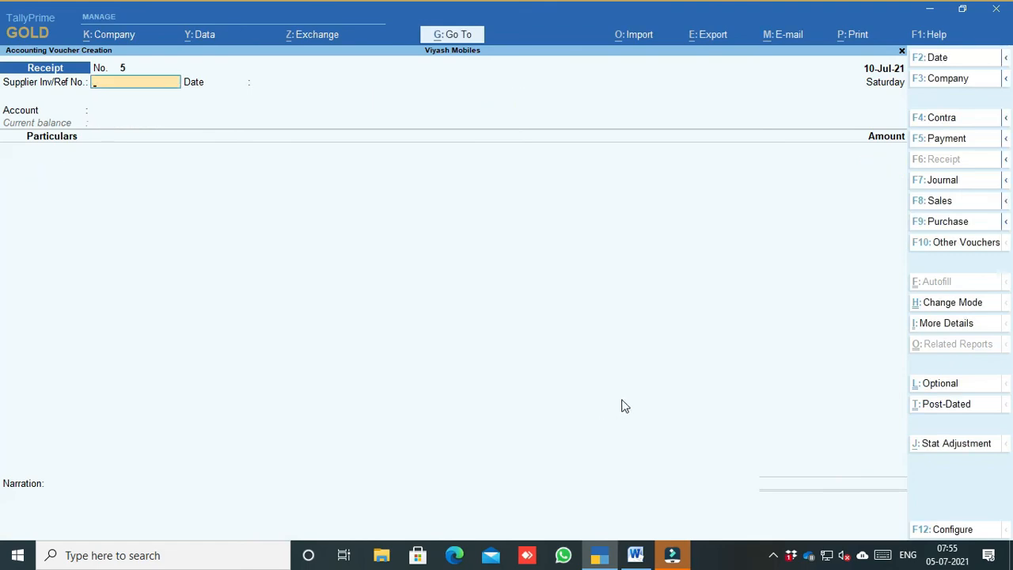
Step: Review the Reports list in the Word notes, then exit voucher entry to the Gateway of Tally
left_click(637, 548)
scroll(562, 317, "down", 3)
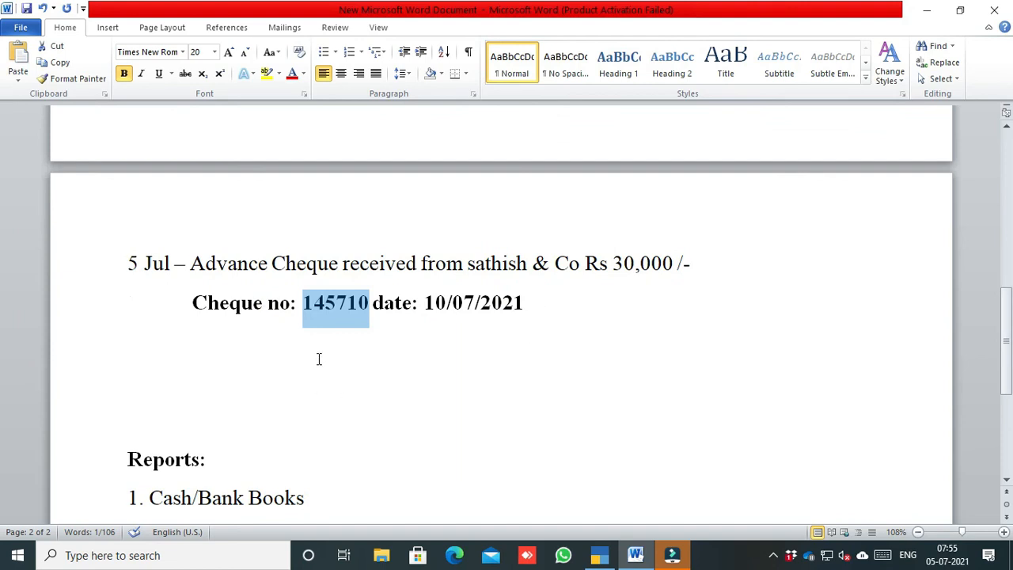
scroll(239, 430, "down", 2)
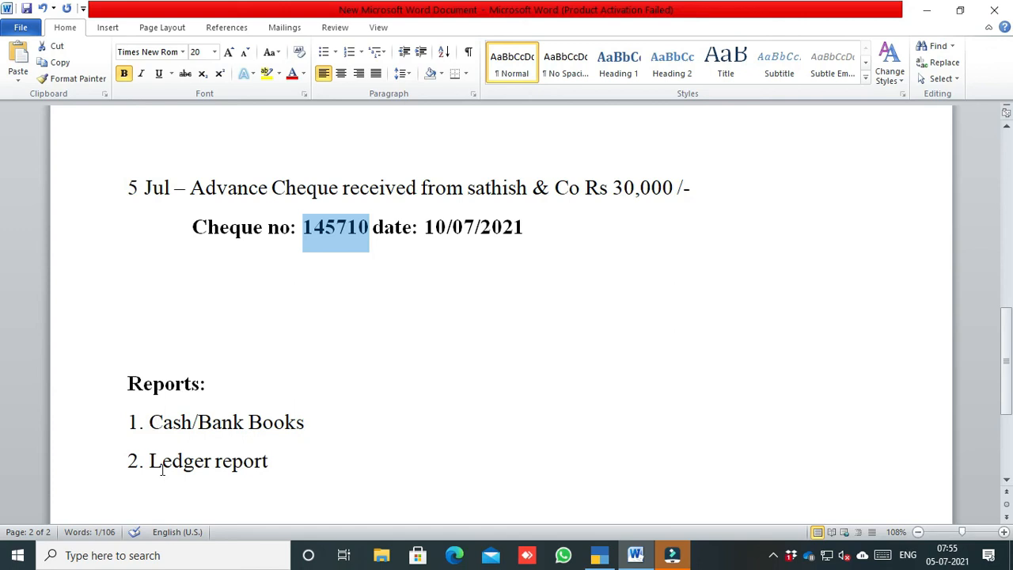
left_click(599, 559)
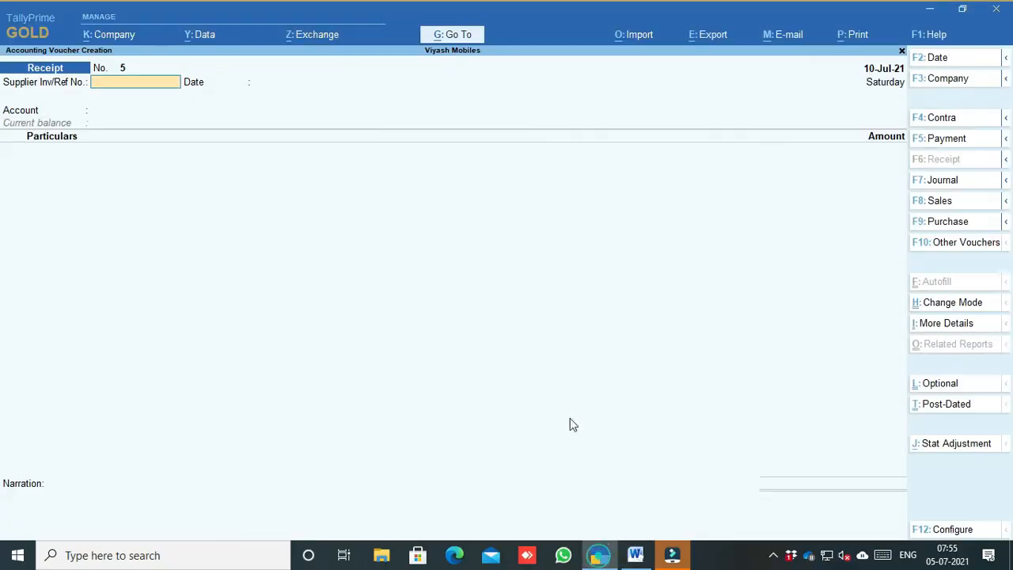
key("Escape")
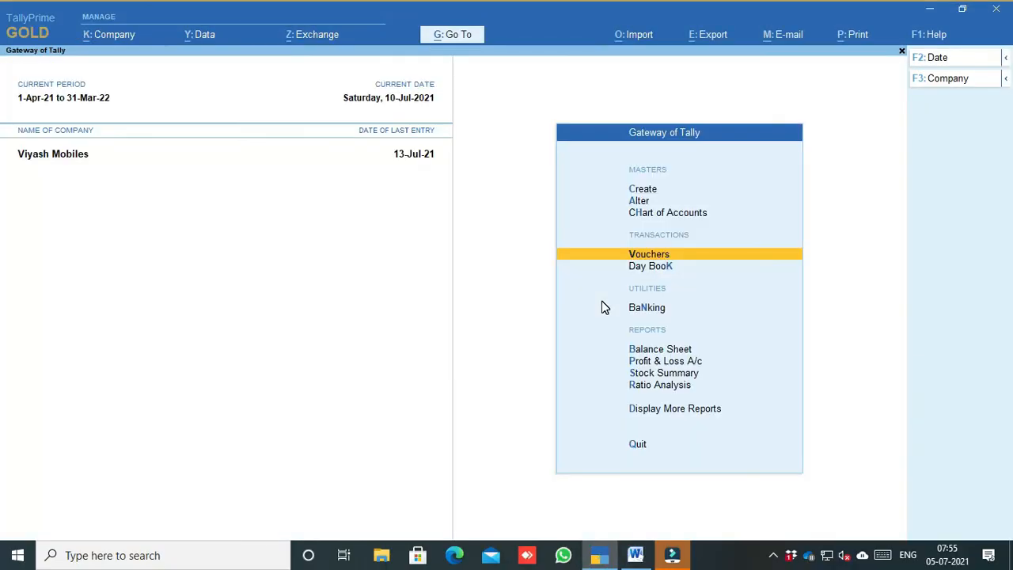
Step: Review Cash's July vouchers in condensed single-line view, then return to the Cash/Bank Summary
left_click(639, 413)
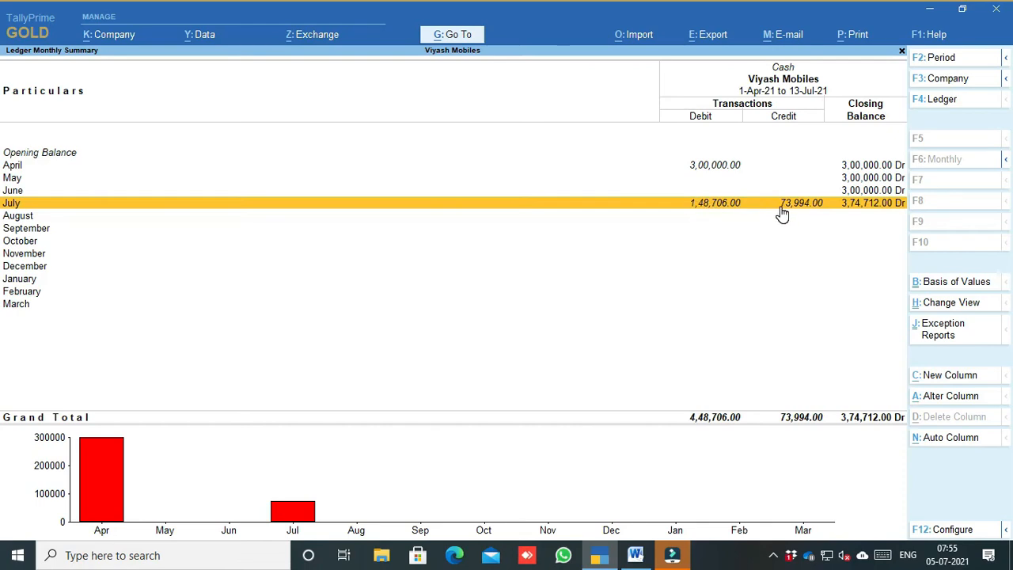
left_click(855, 204)
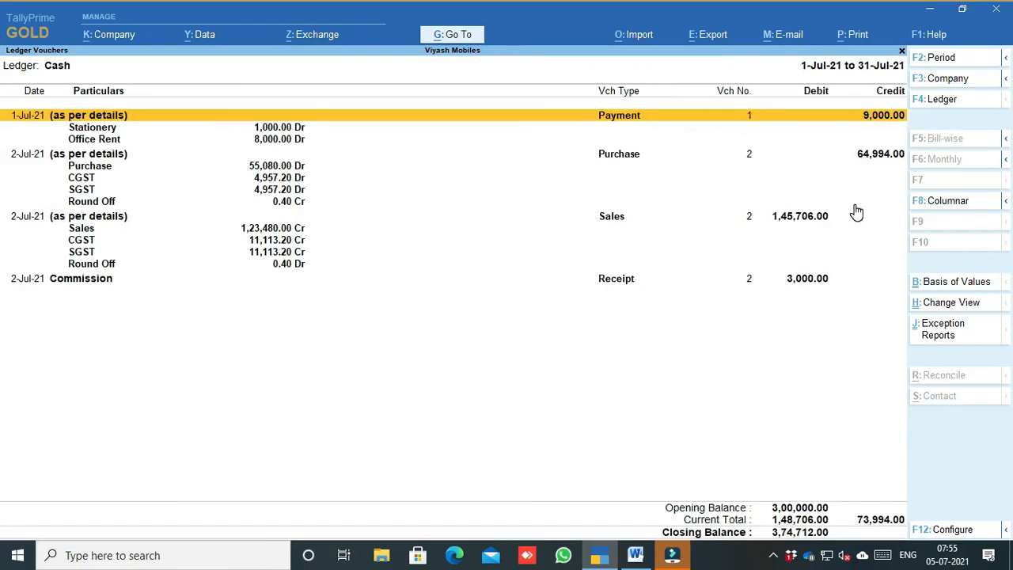
key("alt+F5")
key("alt+F5")
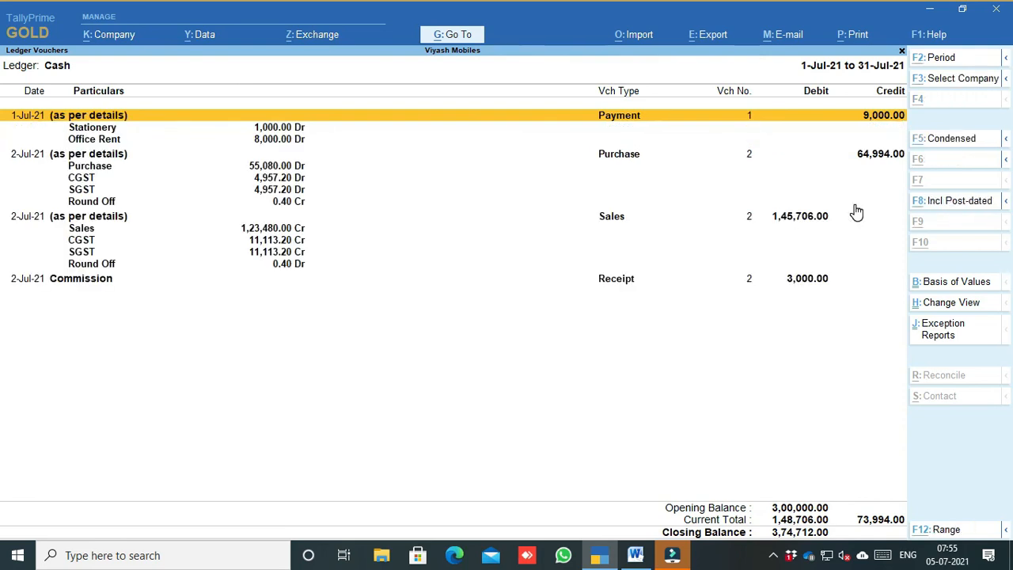
key("alt+F5")
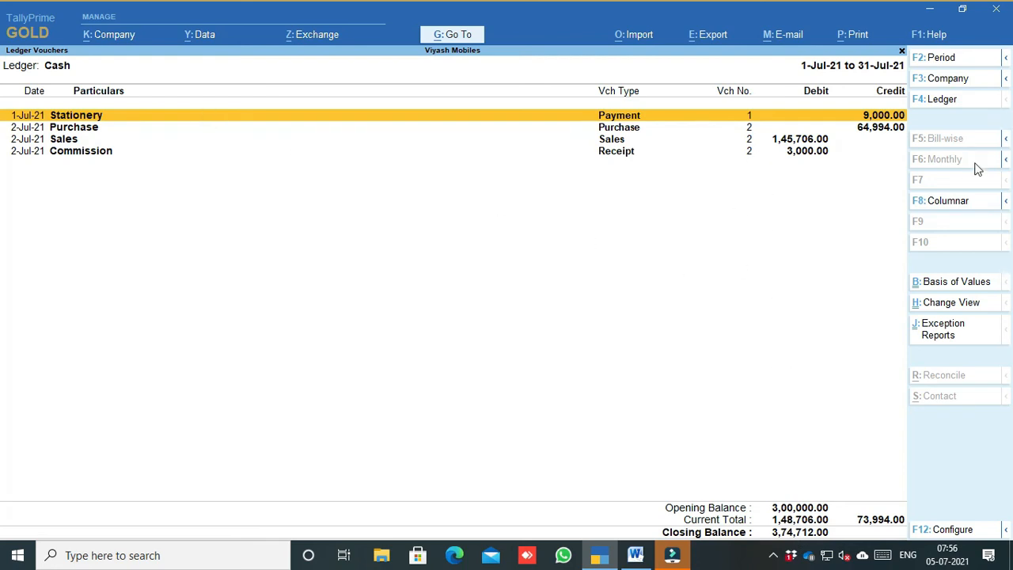
key("Escape")
key("Escape")
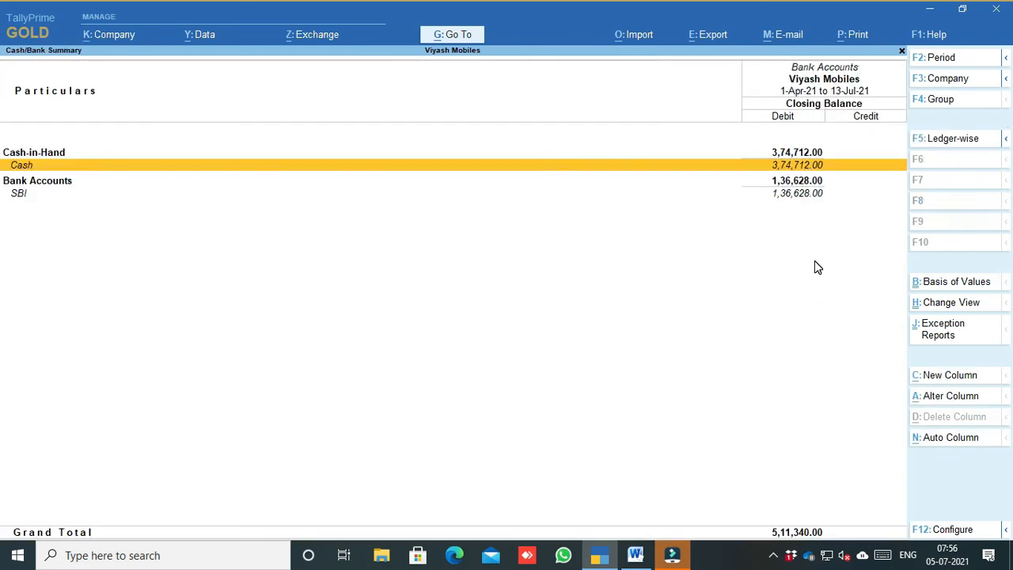
Step: Open the SBI account's July ledger vouchers from its monthly summary
key("Down")
key("Down")
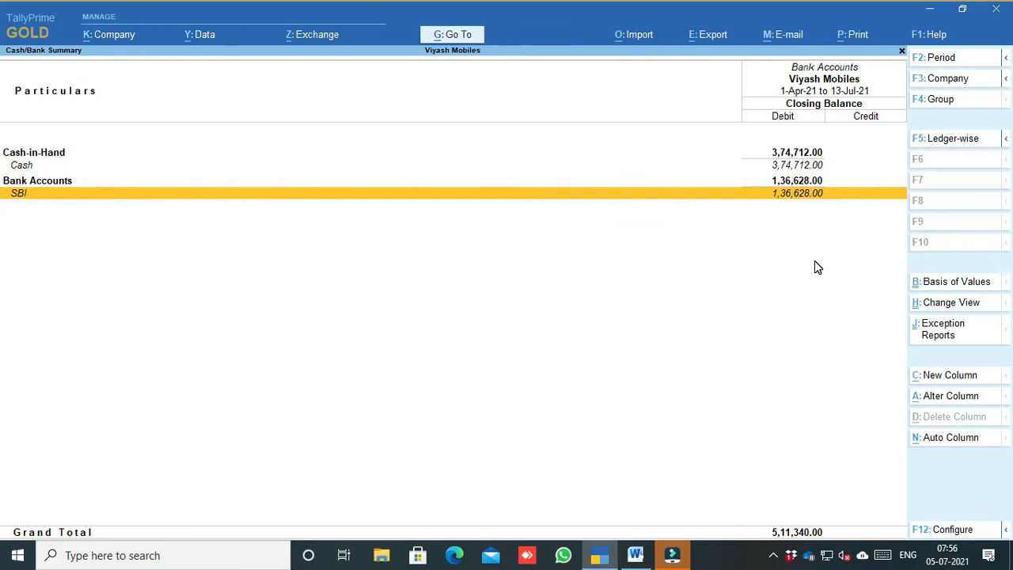
key("Return")
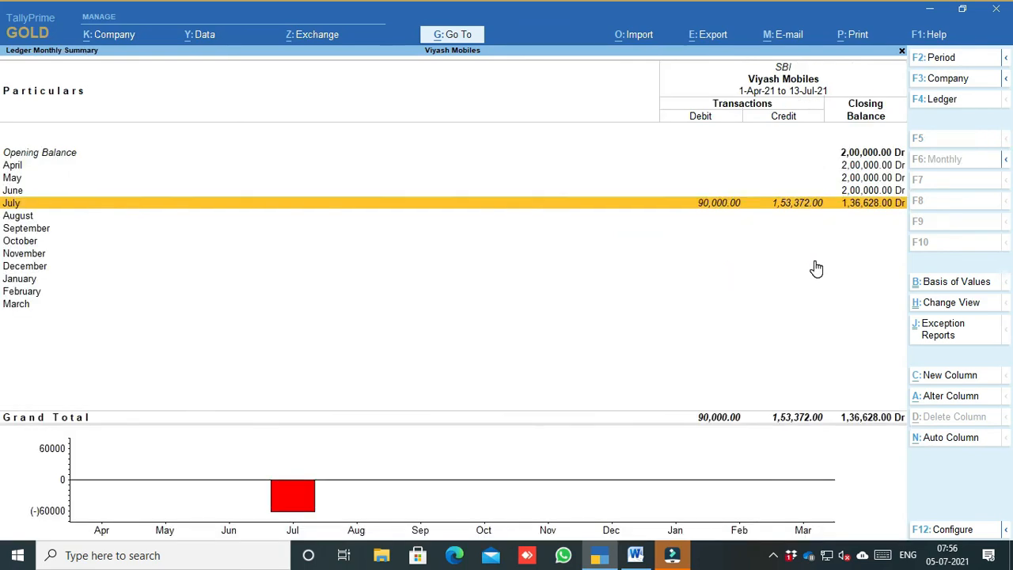
key("Return")
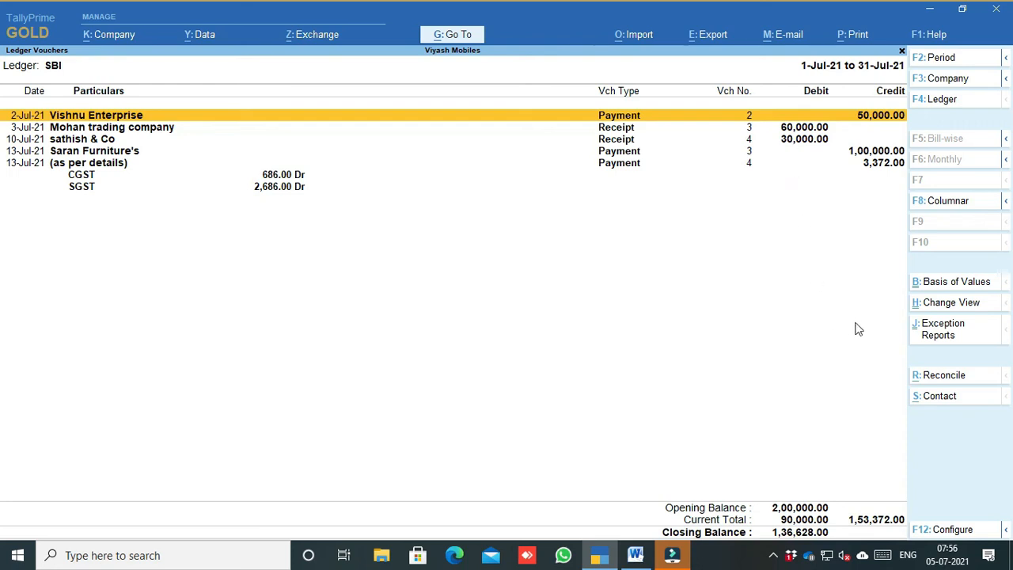
scroll(937, 336, "down", 2)
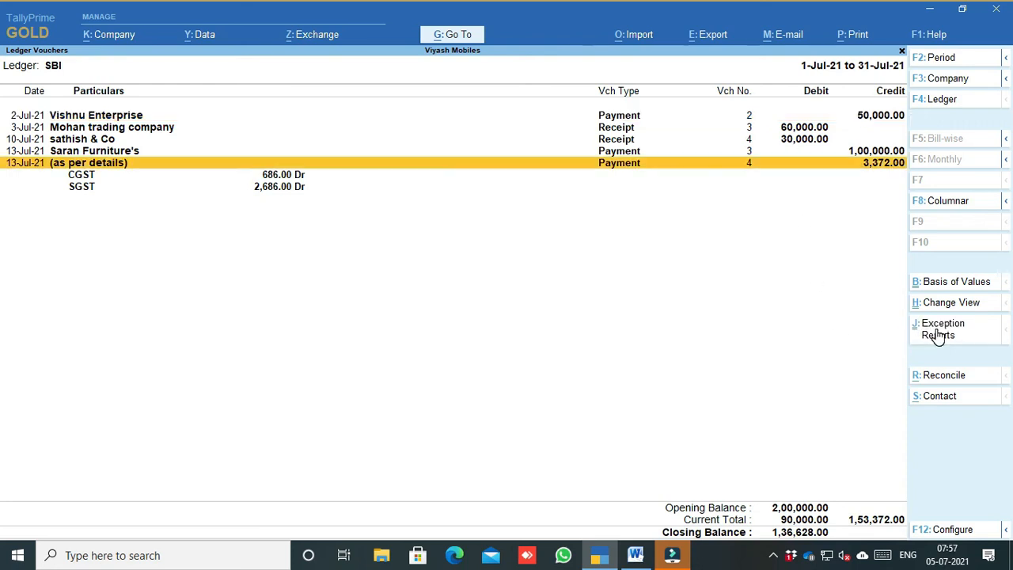
Step: Set Basis of Values to include post-dated vouchers, keeping All Vouchers, and show detailed entries
left_click(943, 283)
key("Down")
key("Return")
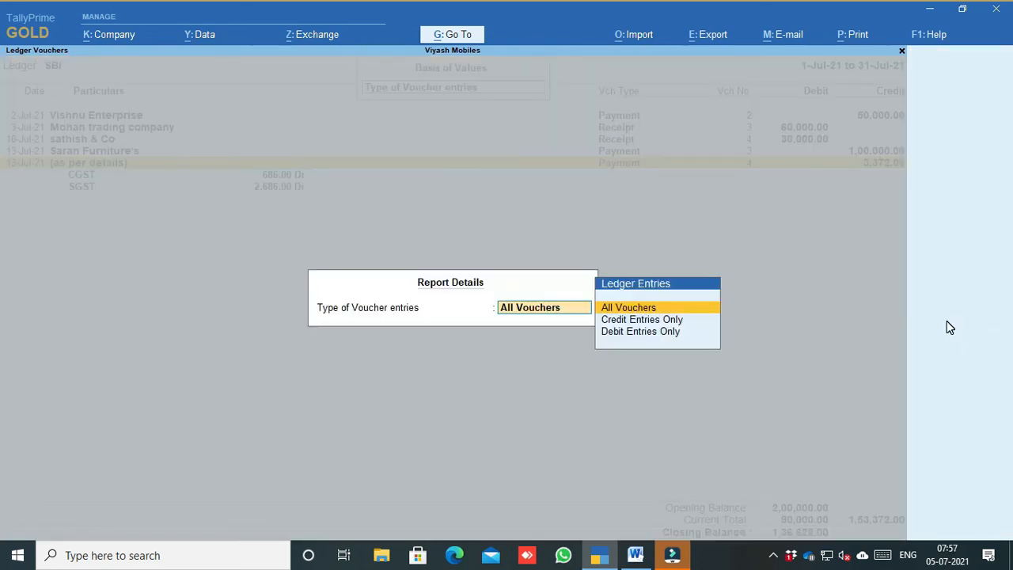
key("Return")
key("Down")
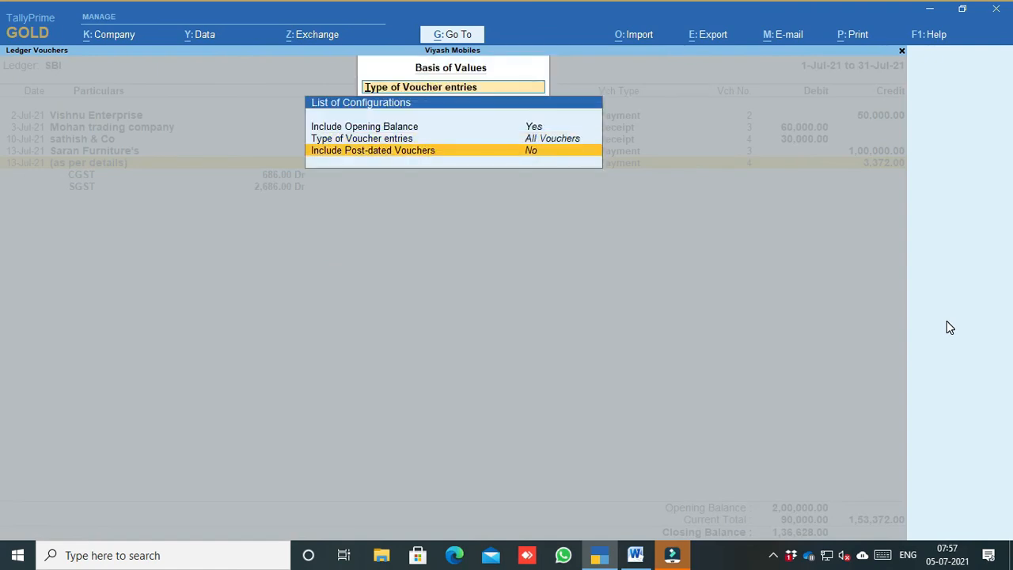
key("Escape")
key("Escape")
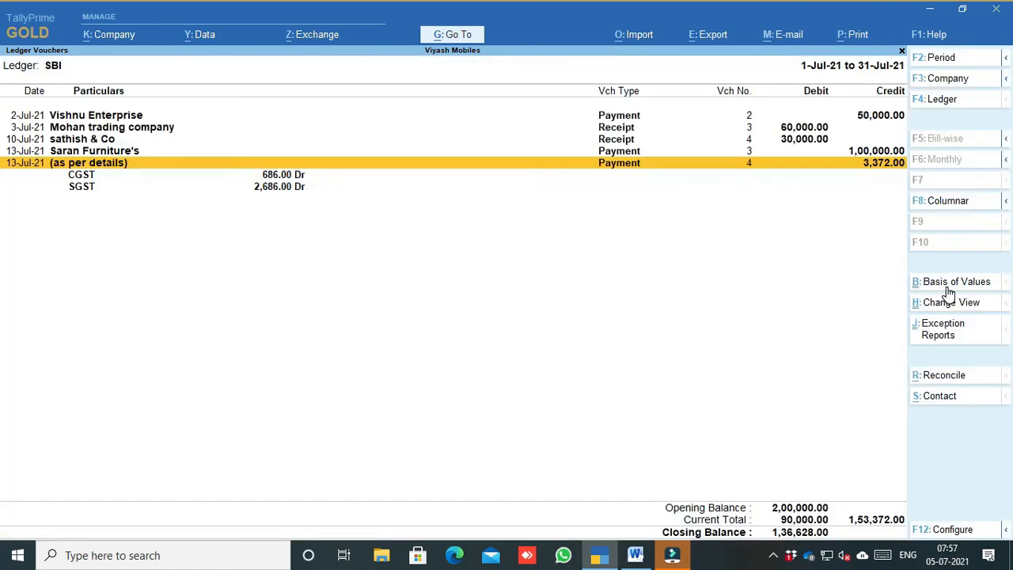
left_click(948, 285)
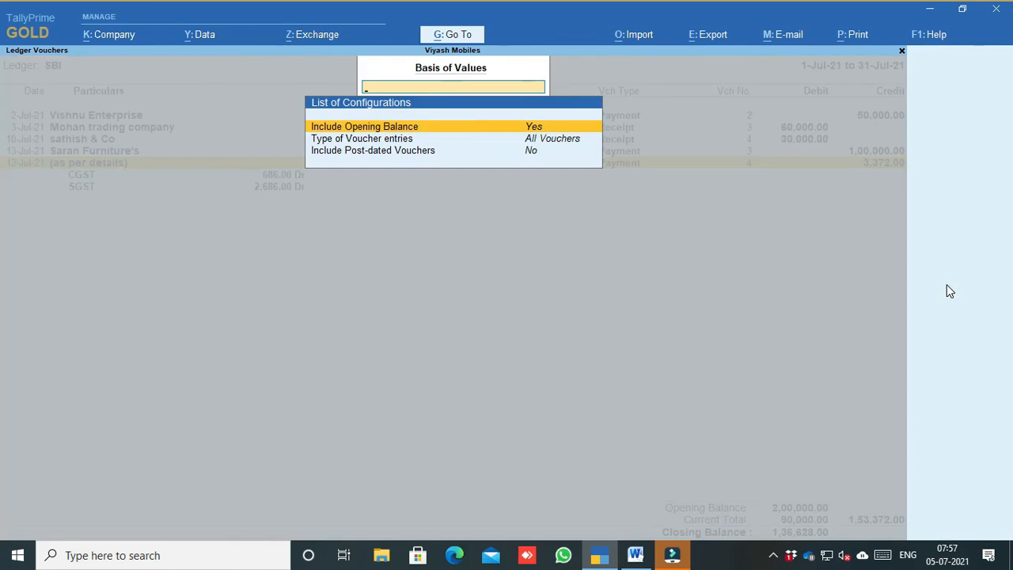
key("Down")
key("Down")
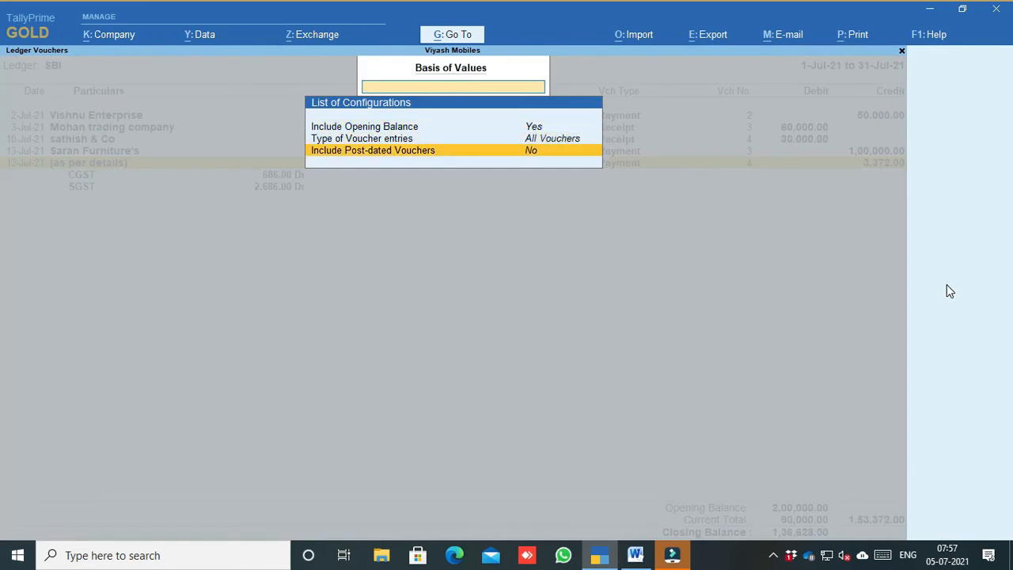
key("Return")
key("Escape")
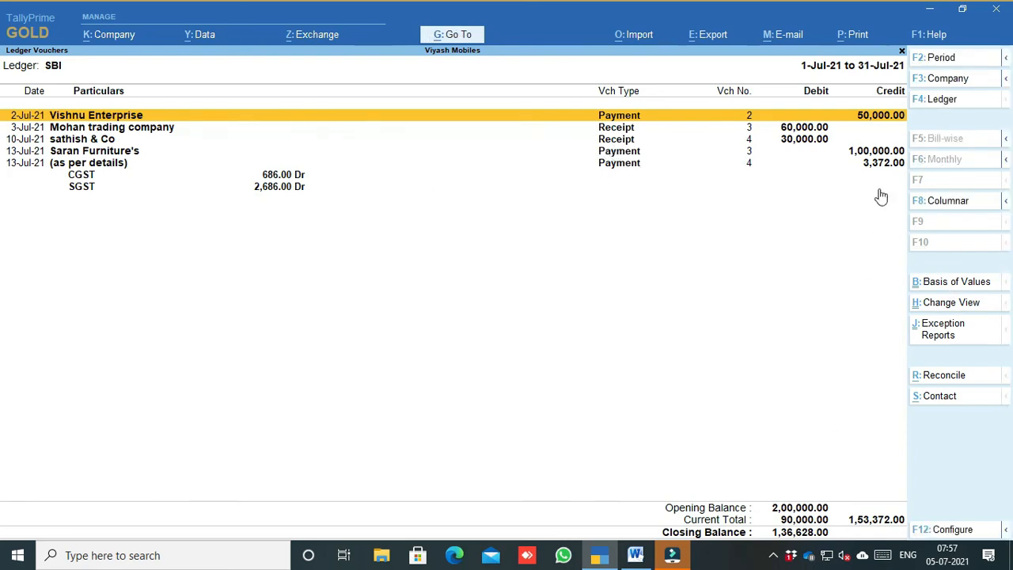
key("alt+F5")
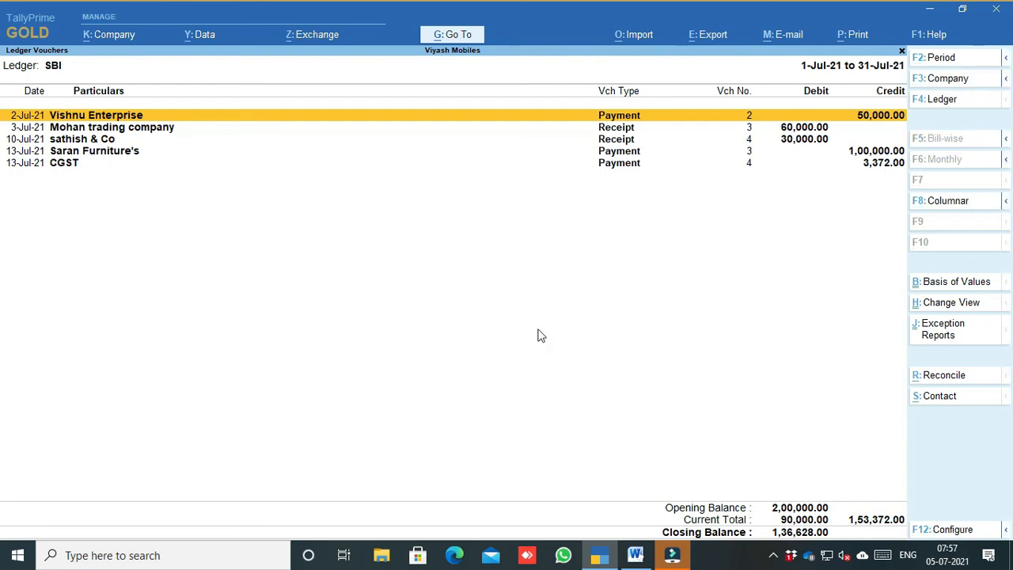
key("alt+F5")
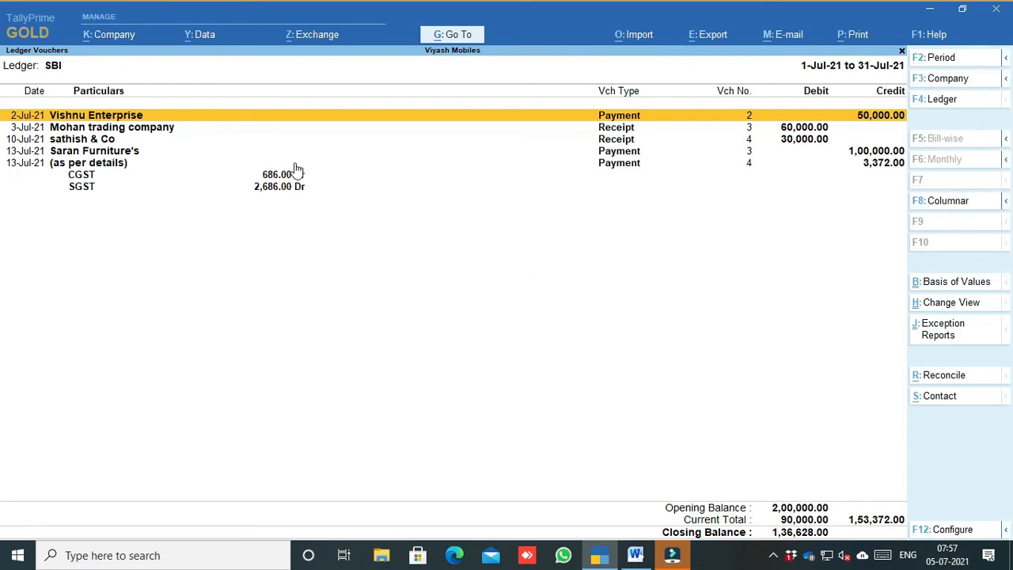
Step: View SBI's Post-Dated Summary, then return to its July ledger vouchers
left_click(949, 303)
key("Down")
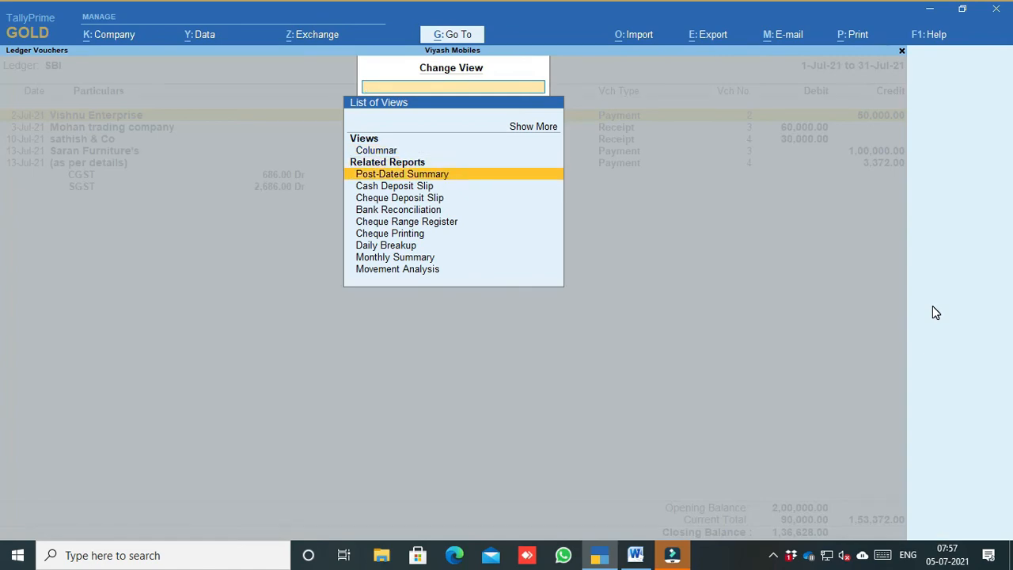
key("Return")
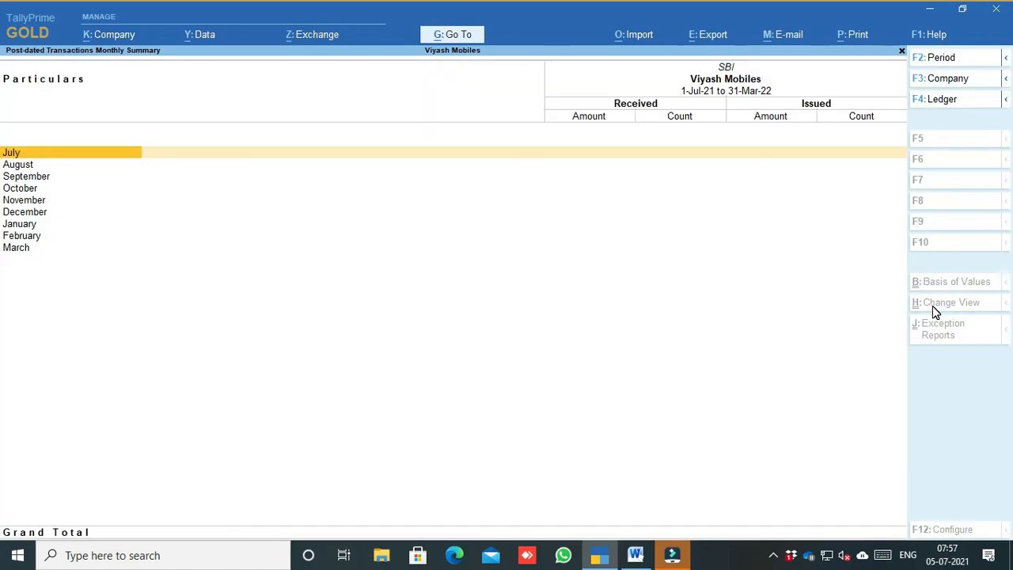
key("Return")
Step: Review SBI's Daily Breakup rows around 11-Jul and 13-Jul, then back out to the monthly summary
left_click(934, 311)
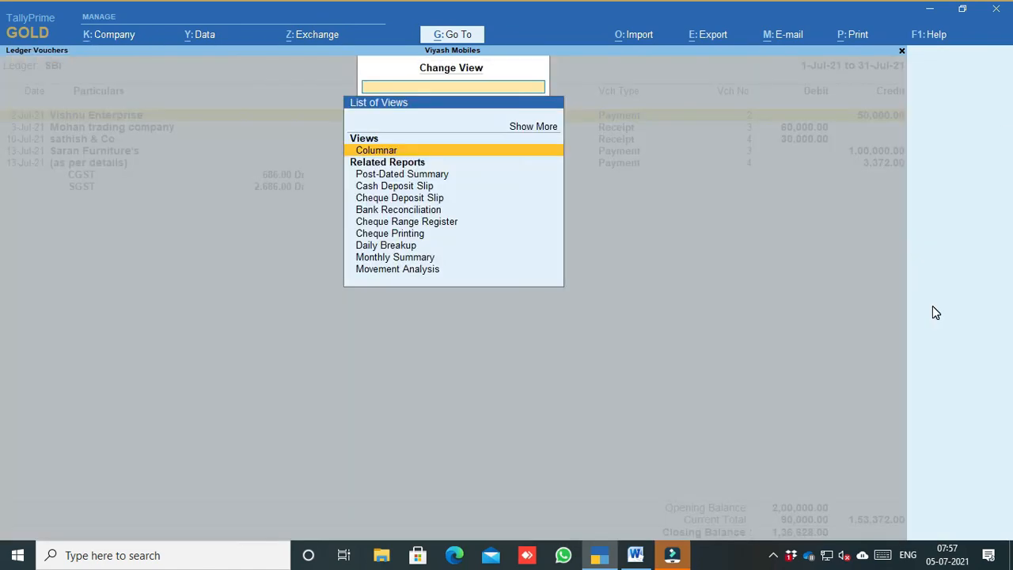
key("Down")
key("Down")
key("Down")
key("Down")
key("Down")
key("Down")
key("Down")
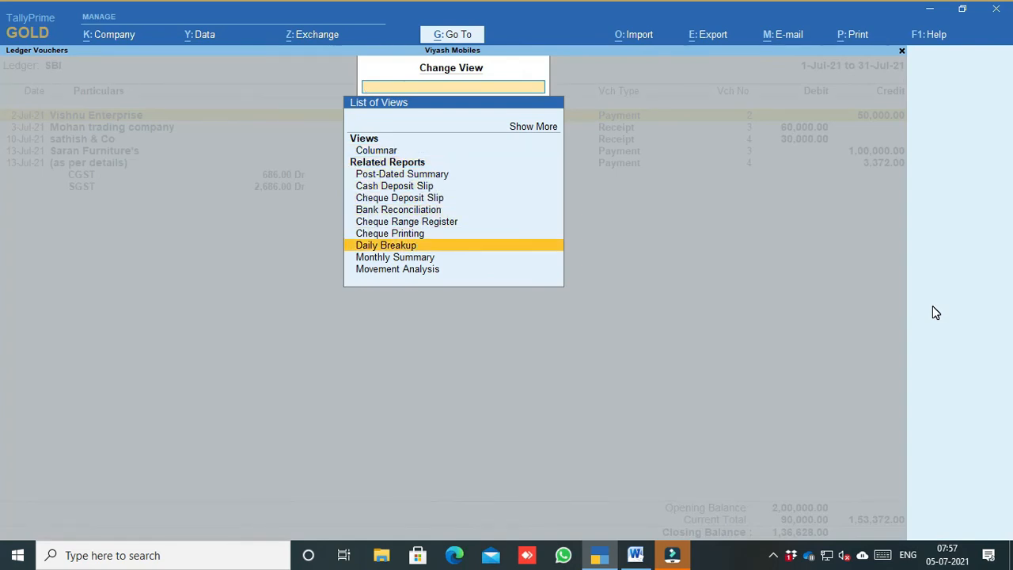
key("Return")
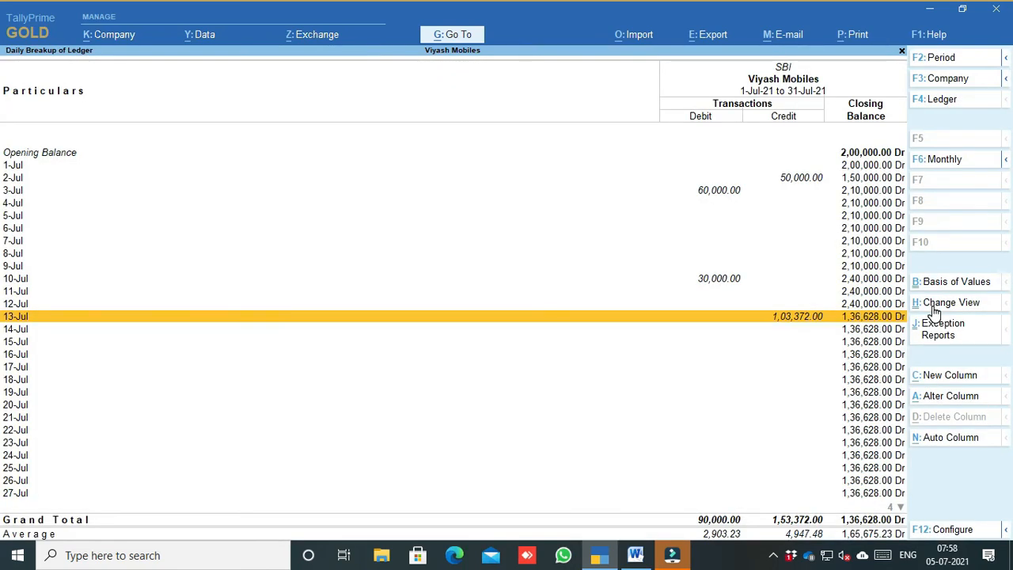
key("Up")
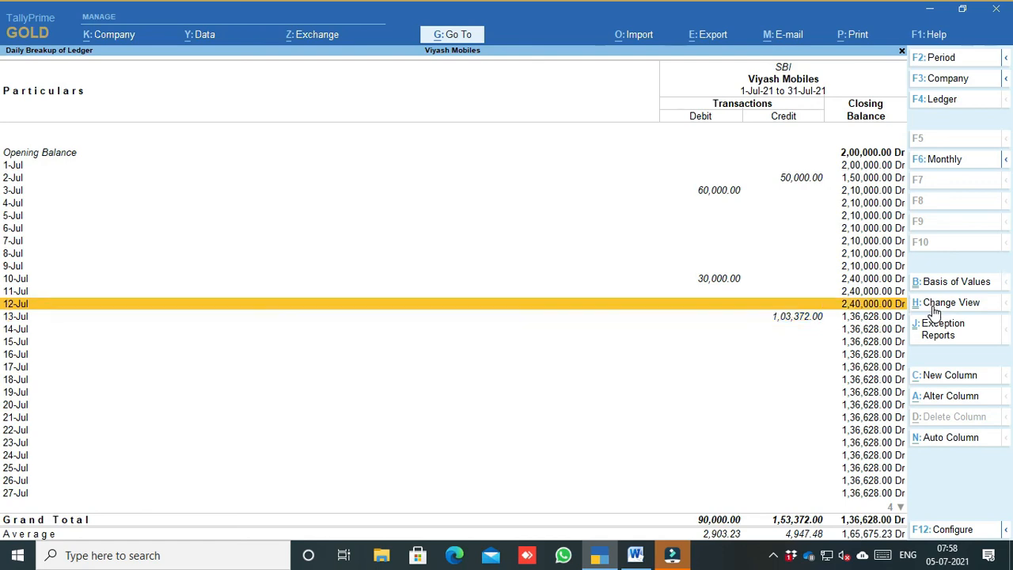
key("Up")
key("Down")
key("Down")
left_click(933, 309)
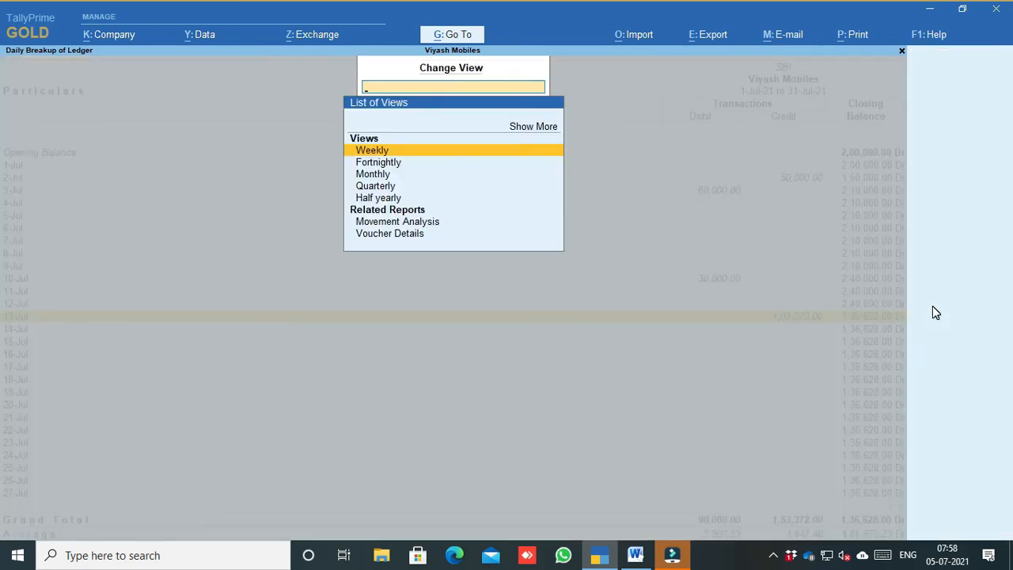
key("Down")
key("Down")
key("Down")
key("Escape")
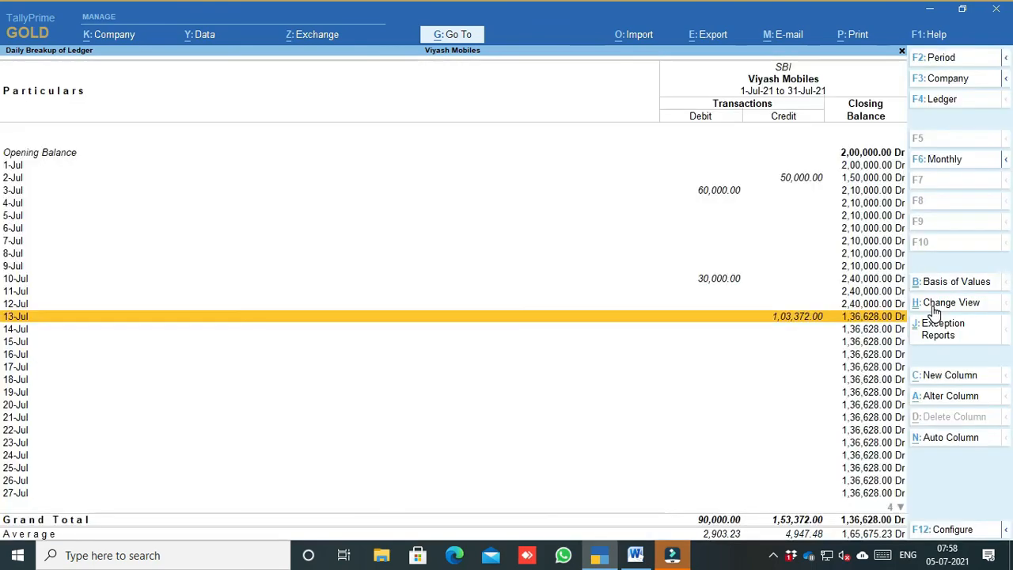
key("Escape")
key("Escape")
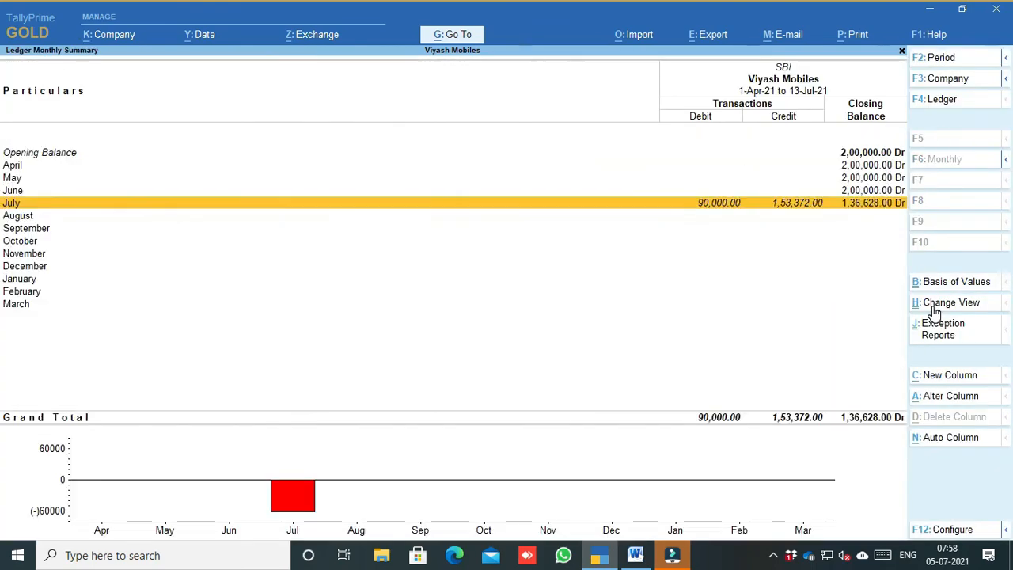
key("Escape")
key("Escape")
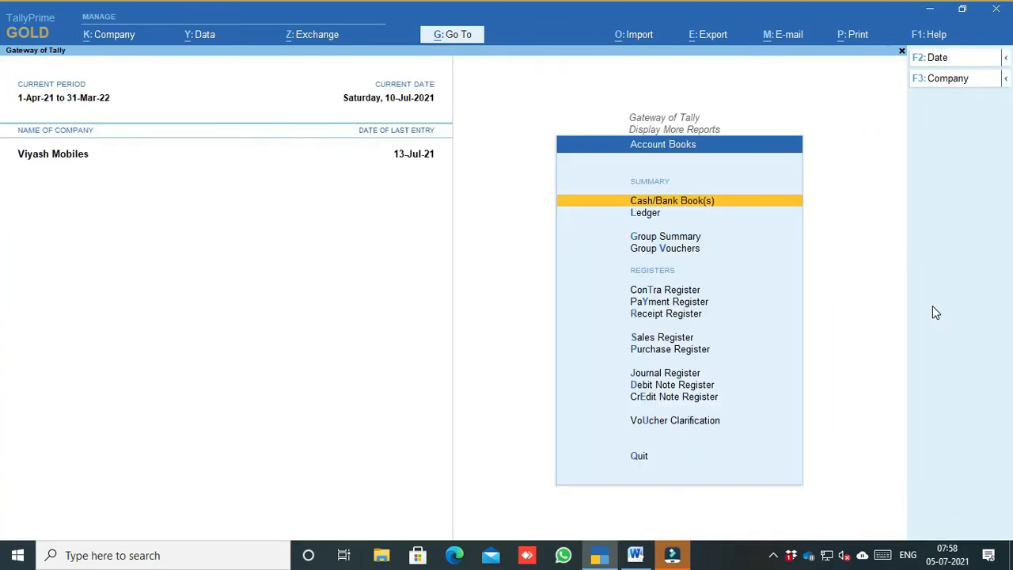
Step: Reopen the SBI ledger's vouchers through the Ledger report, then exit back to the Gateway of Tally
key("Down")
key("Return")
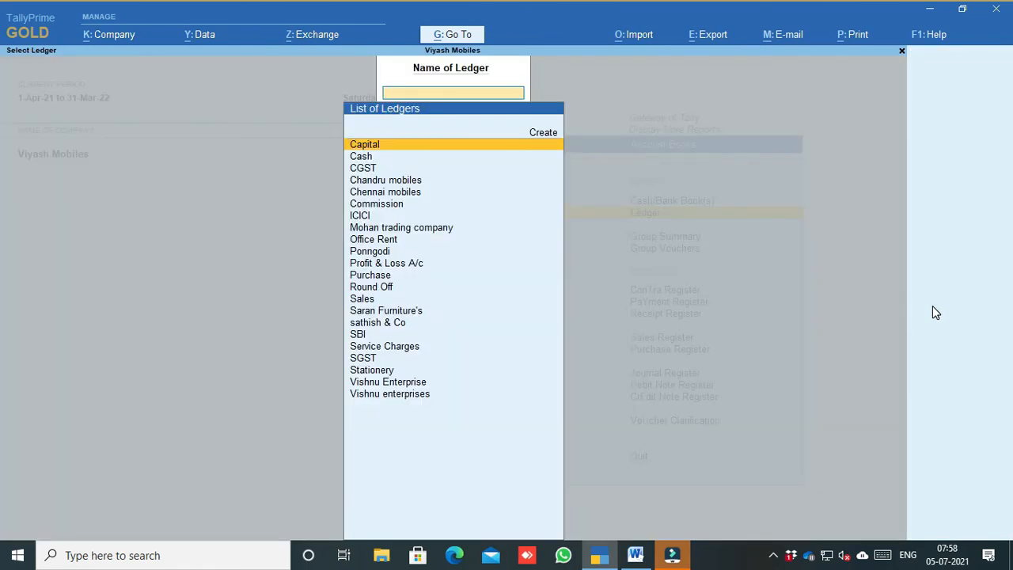
type("Sbi")
key("Return")
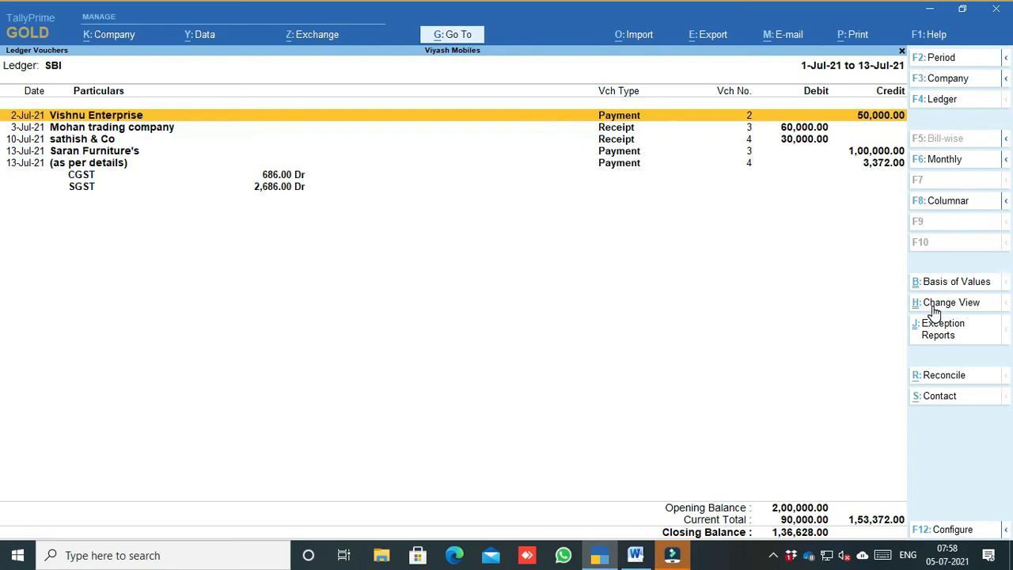
key("Escape")
key("Escape")
key("Escape")
key("Escape")
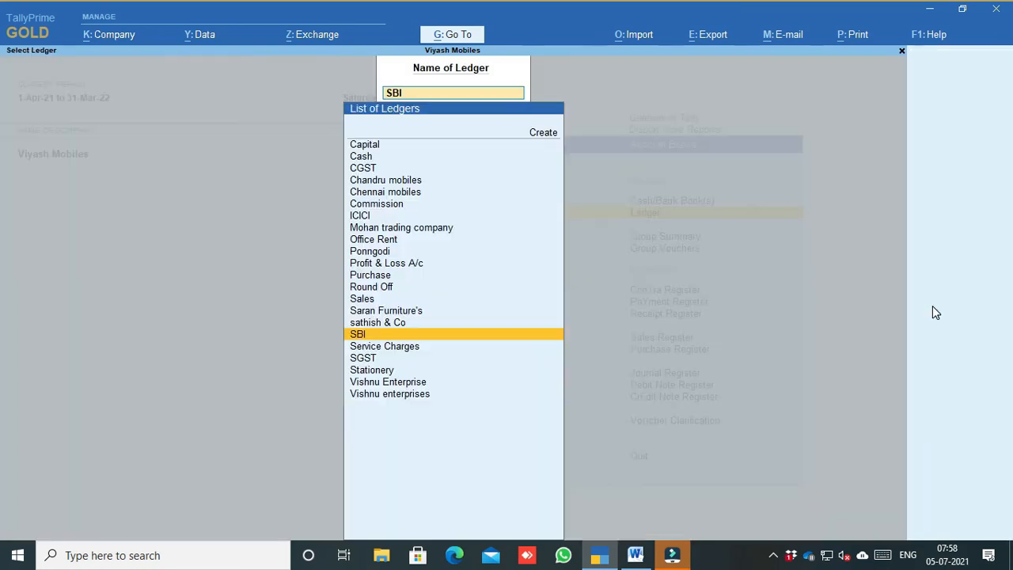
key("Escape")
key("Escape")
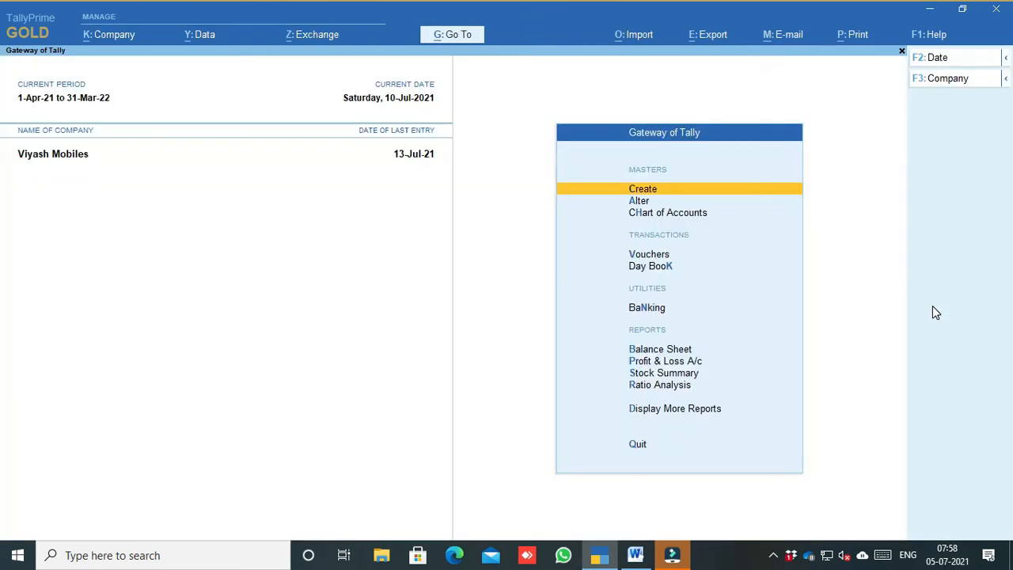